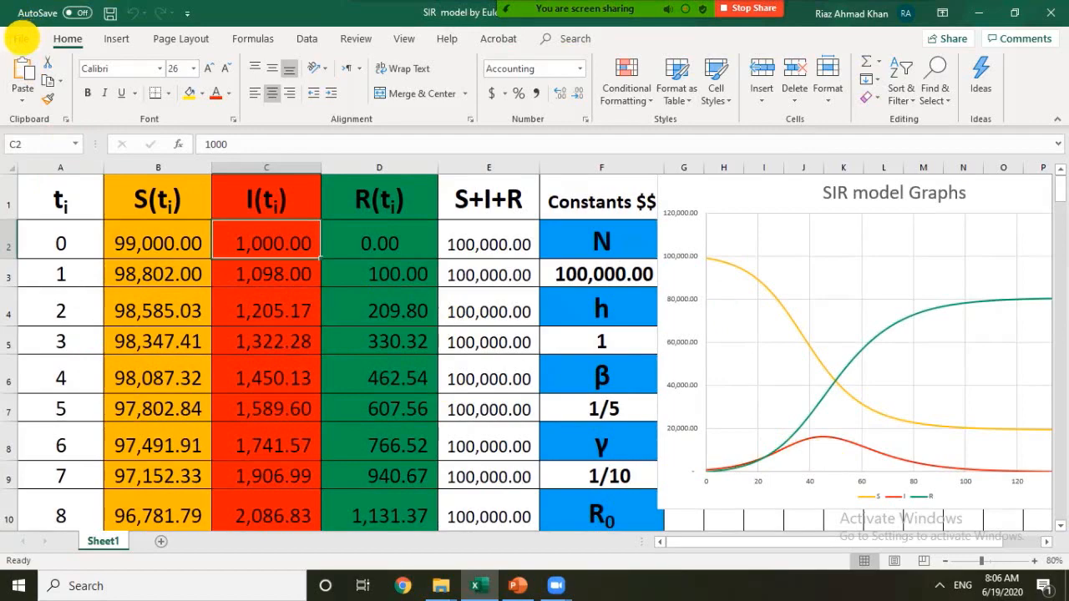
# Step: Create a new blank workbook
pyautogui.click(21, 38)
pyautogui.click(20, 107)
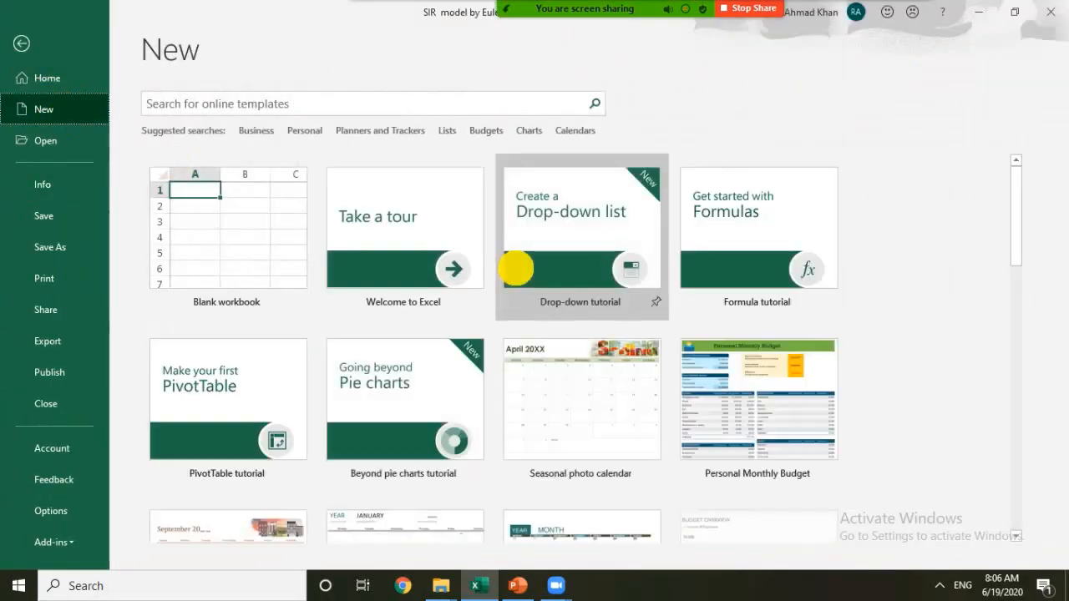
pyautogui.click(239, 222)
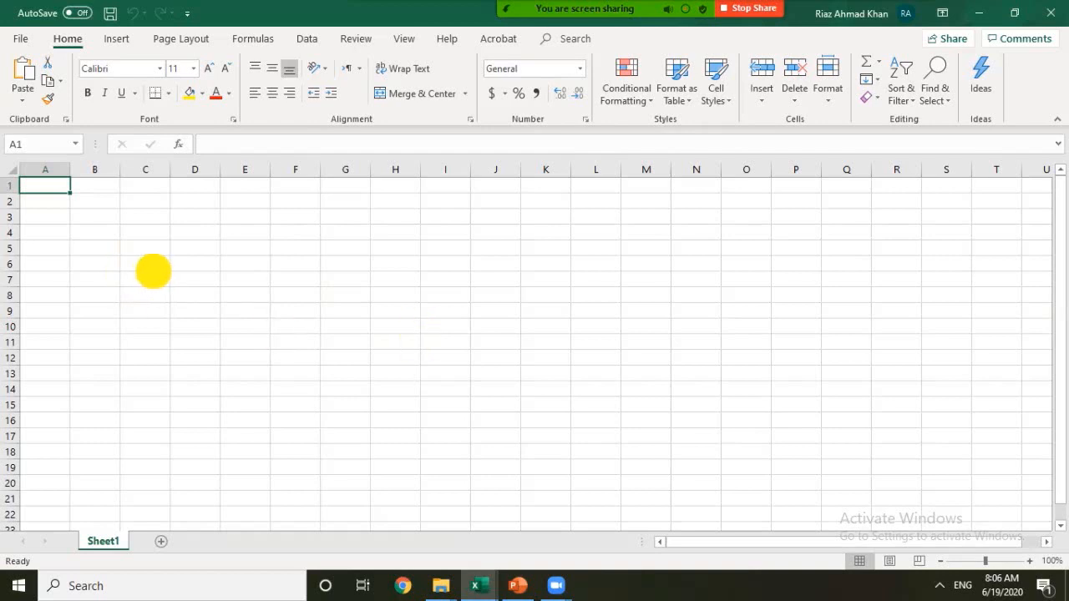
# Step: Set the font size of the entire sheet to 16
pyautogui.hotkey('ctrl', 'a')
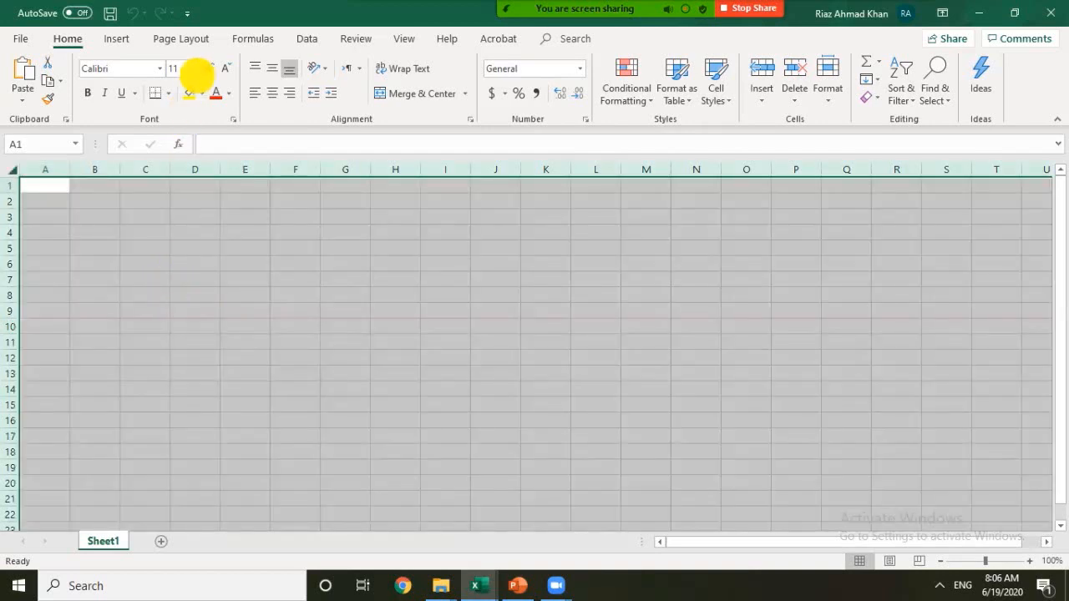
pyautogui.click(205, 65)
pyautogui.click(205, 65)
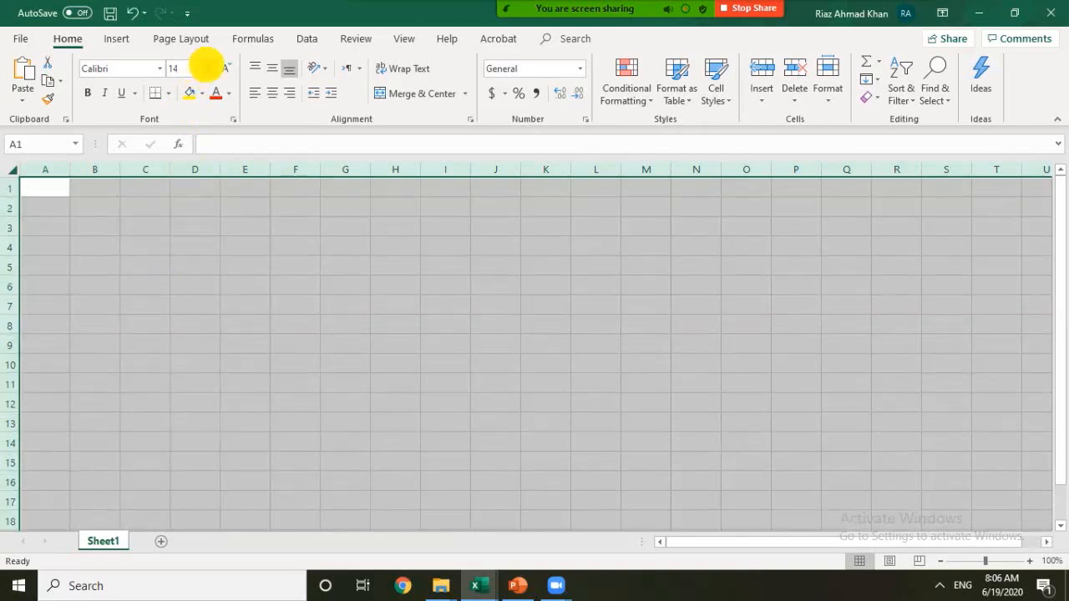
pyautogui.click(207, 65)
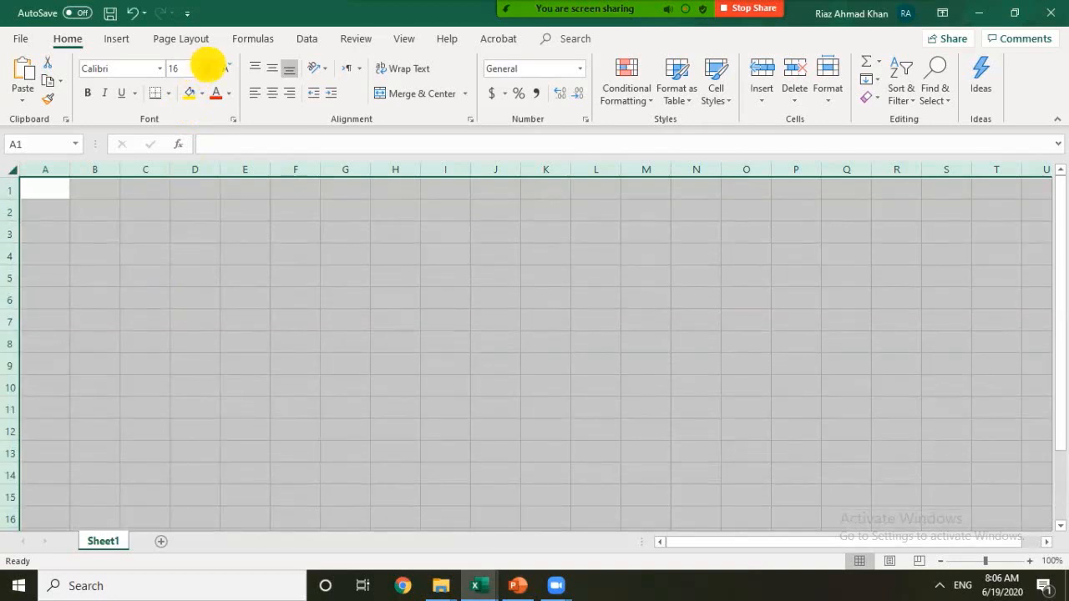
pyautogui.click(193, 272)
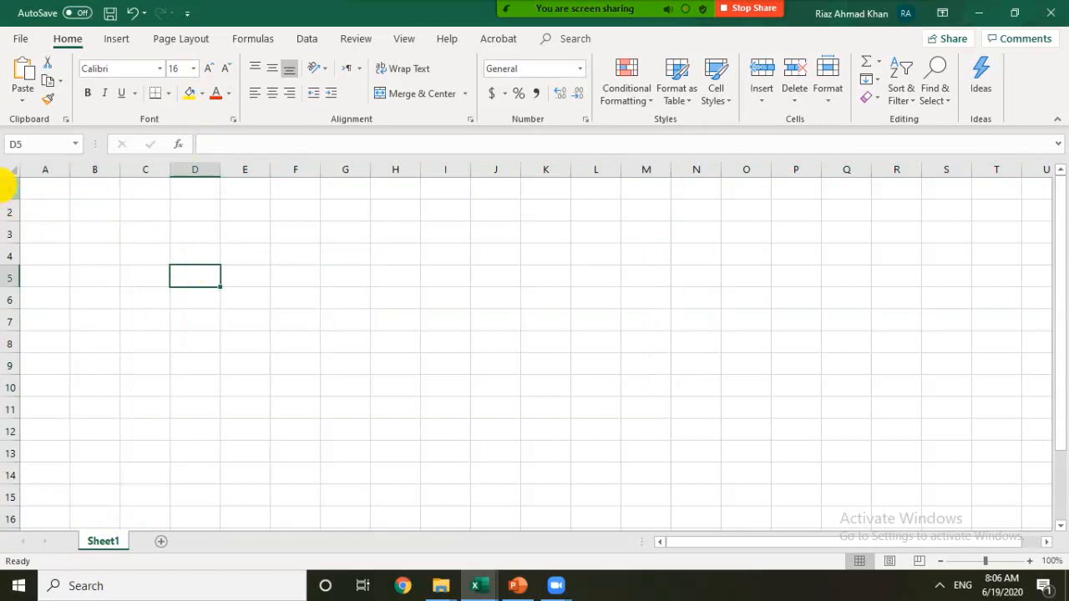
# Step: Increase the font size of row 1 to 36
pyautogui.click(9, 191)
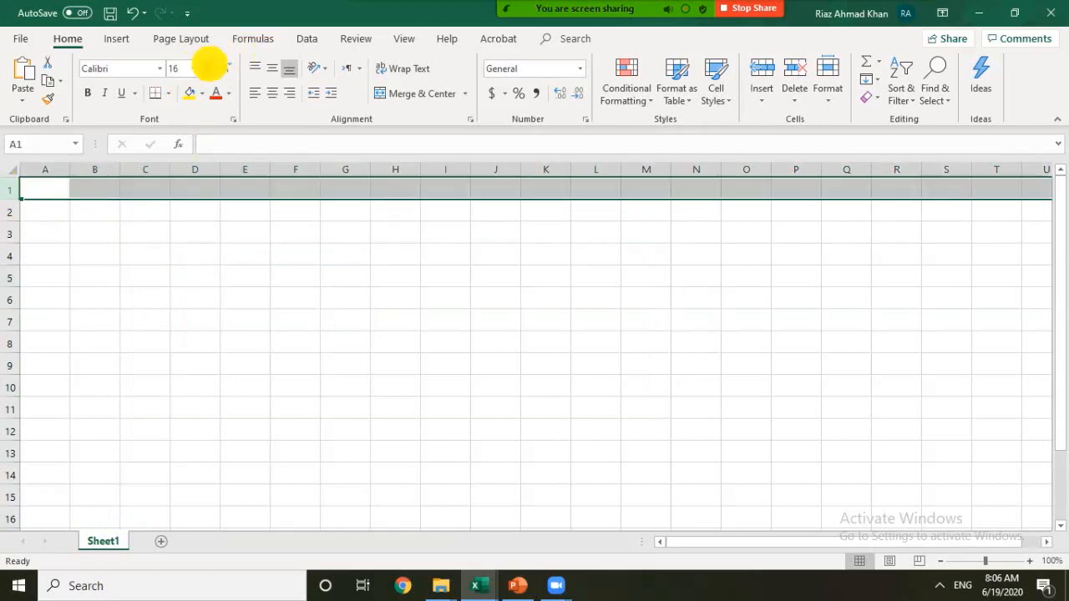
pyautogui.click(209, 65)
pyautogui.click(209, 65)
pyautogui.click(209, 65)
pyautogui.click(209, 65)
pyautogui.click(209, 65)
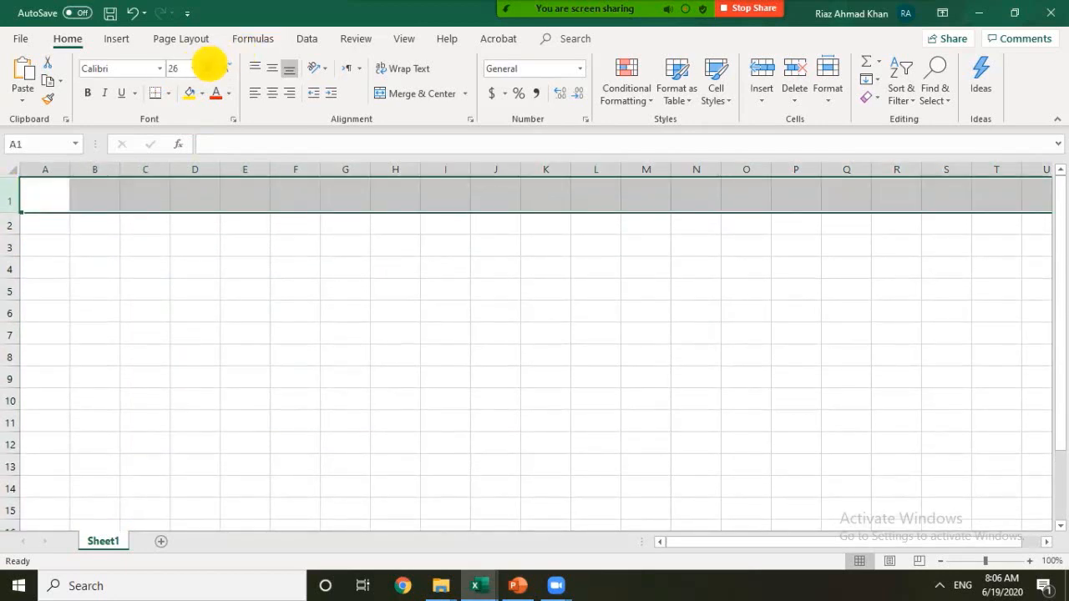
pyautogui.click(209, 65)
pyautogui.click(208, 65)
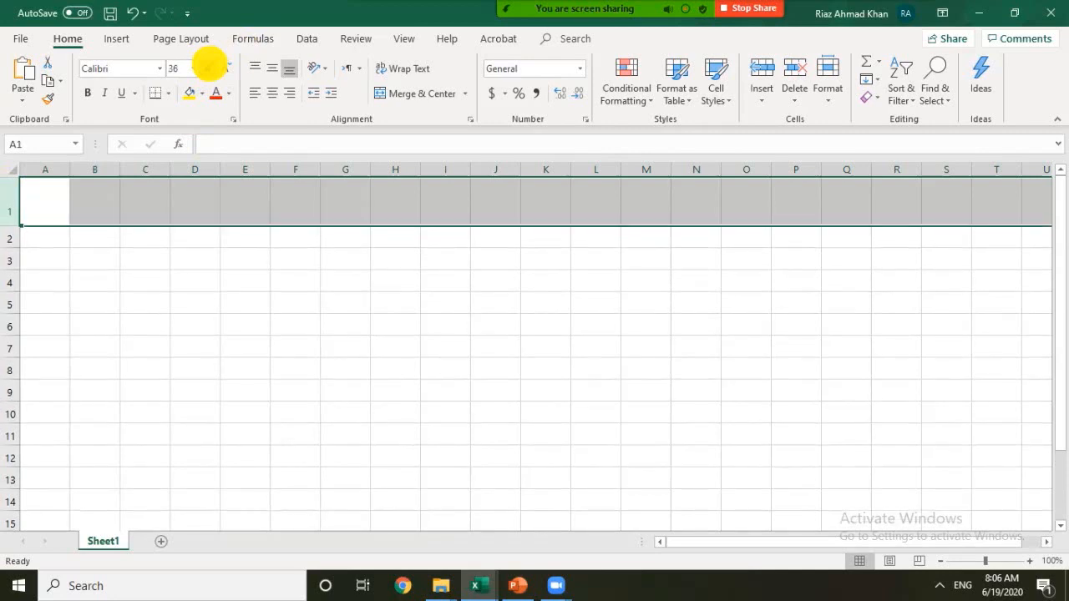
pyautogui.click(186, 279)
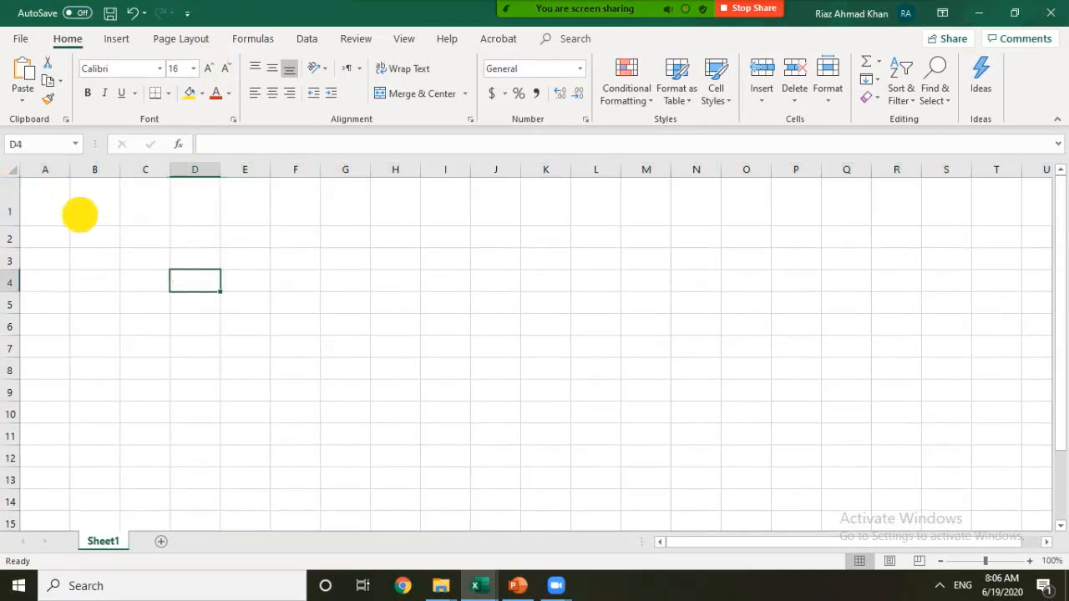
# Step: Apply All Borders to every cell of the sheet
pyautogui.click(143, 240)
pyautogui.hotkey('ctrl', 'a')
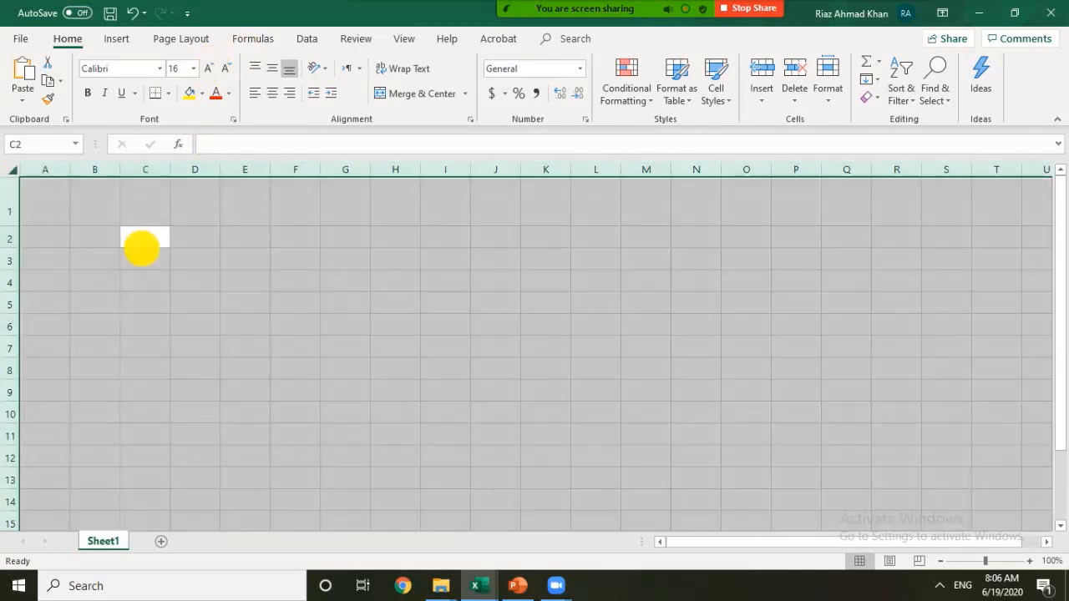
pyautogui.click(168, 93)
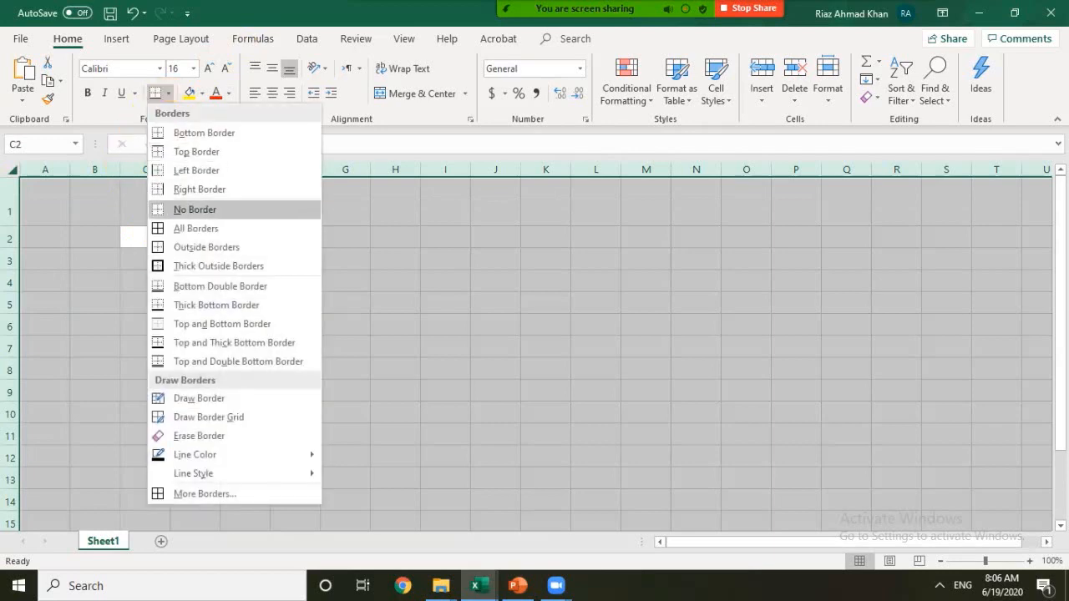
pyautogui.click(200, 227)
pyautogui.click(243, 298)
# Step: Enter the header "ti" in cell A1
pyautogui.click(48, 203)
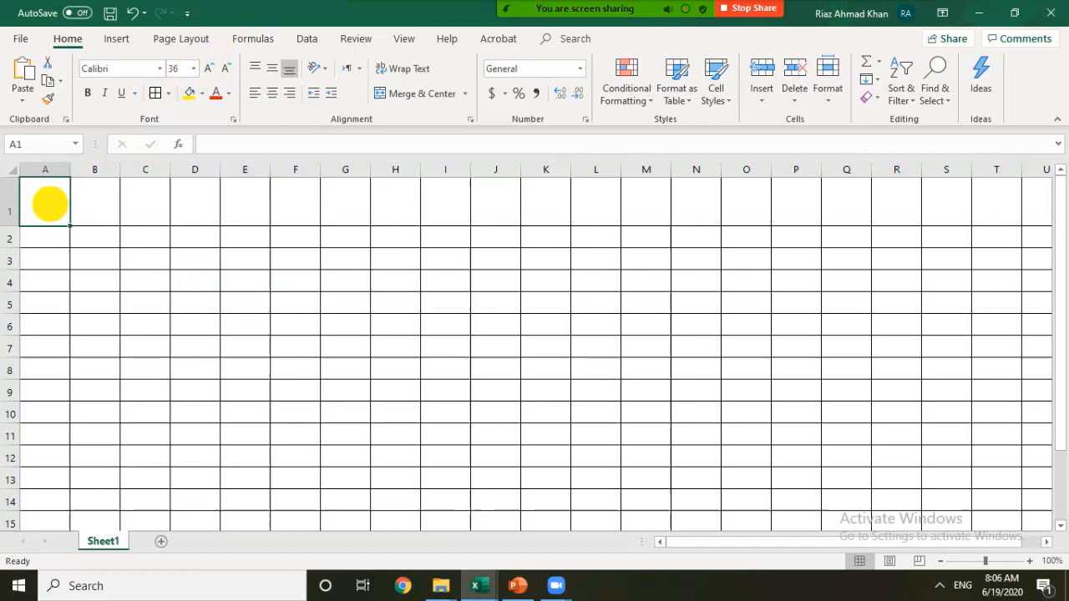
pyautogui.write('ti')
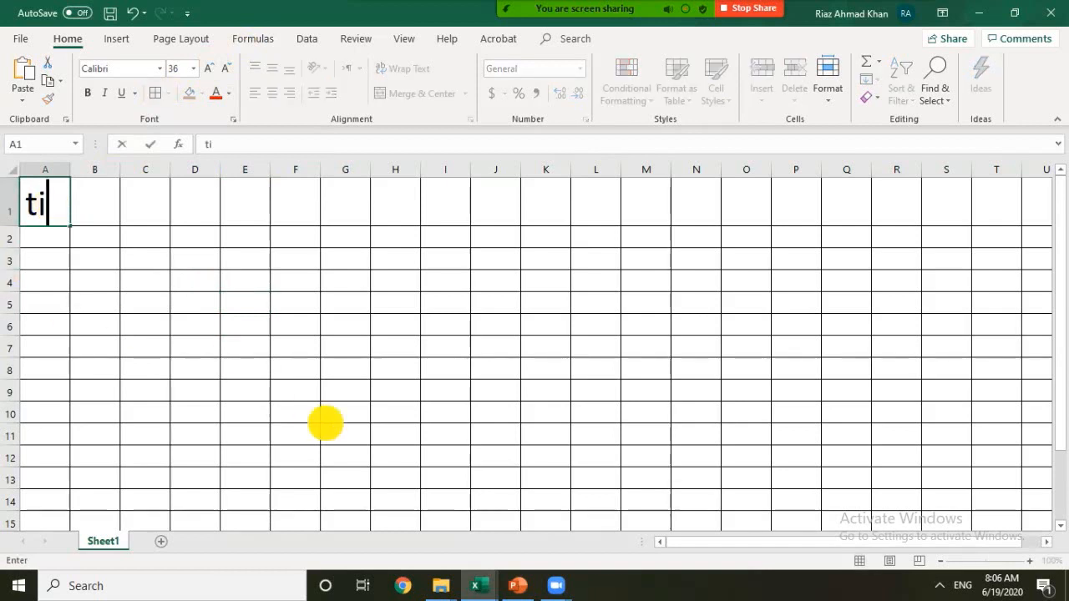
pyautogui.hotkey('ctrl', 'Return')
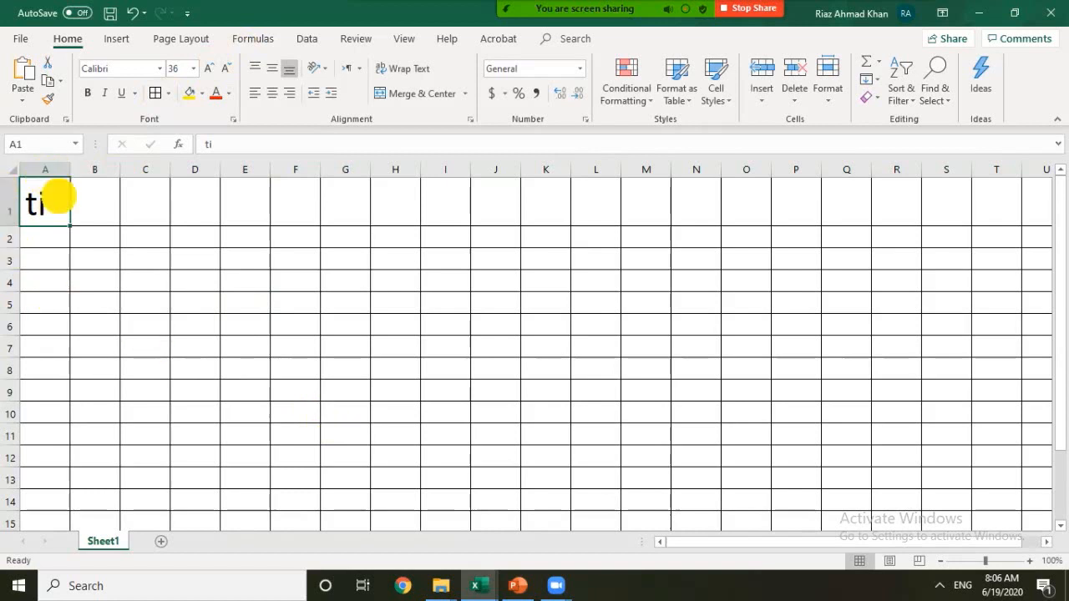
# Step: Format the letter i of the header in cell A1 as subscript
pyautogui.doubleClick(51, 209)
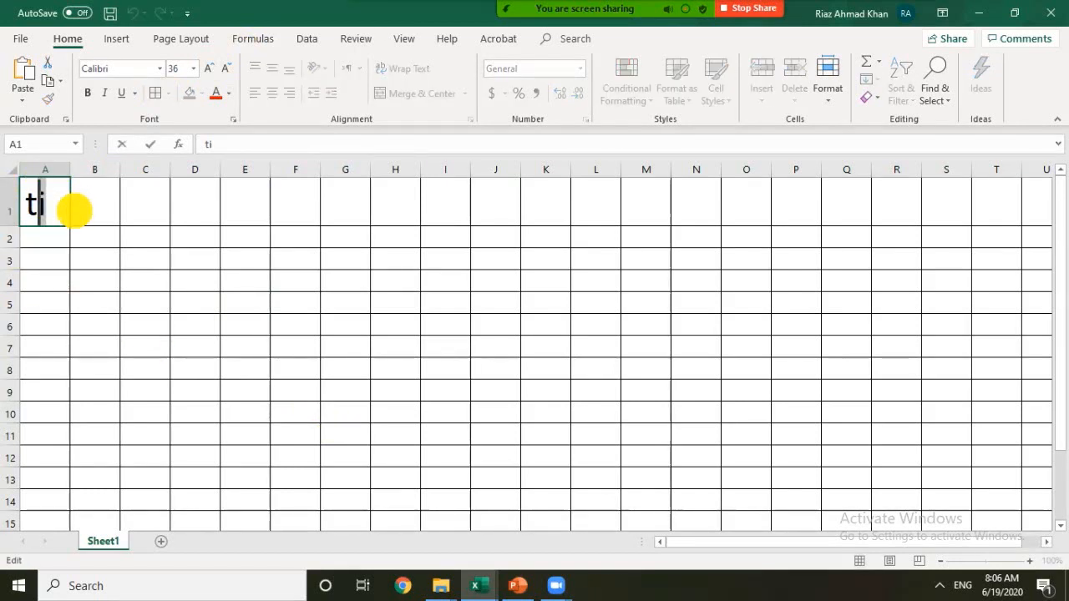
pyautogui.rightClick(32, 204)
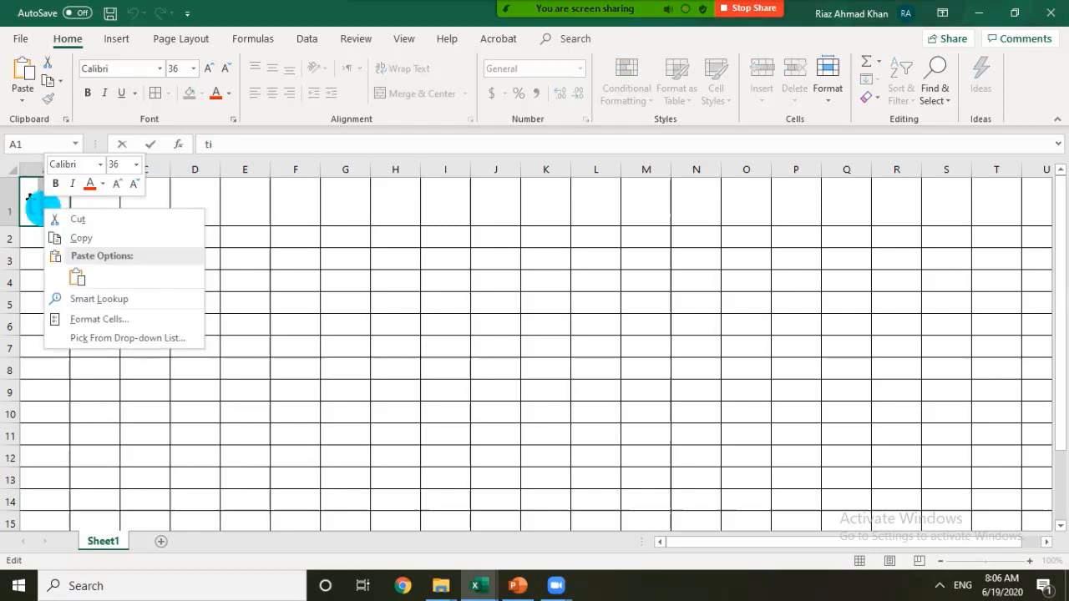
pyautogui.click(96, 318)
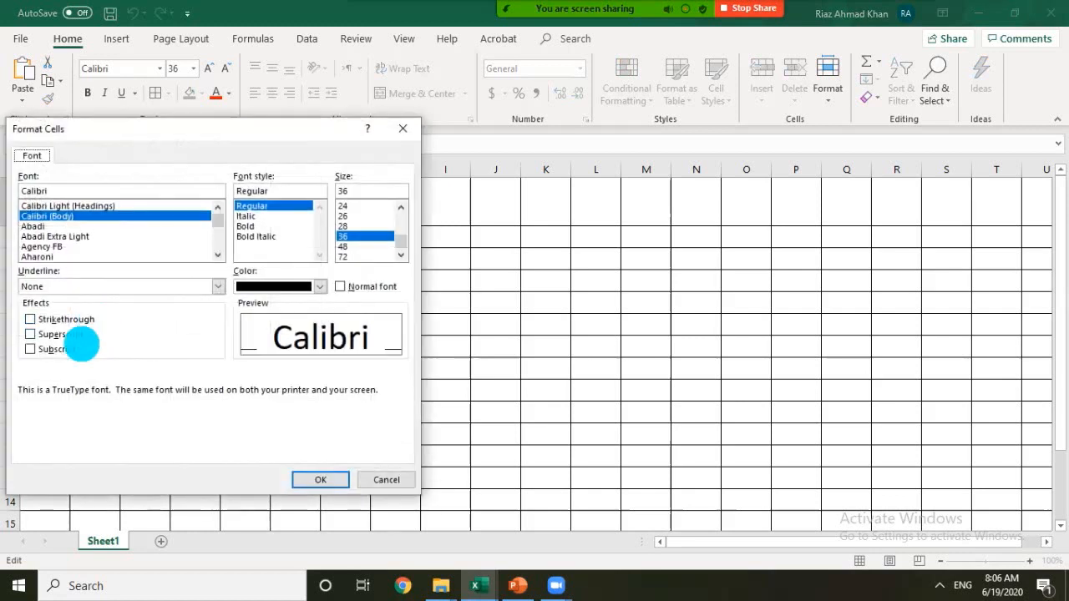
pyautogui.click(58, 348)
pyautogui.click(322, 479)
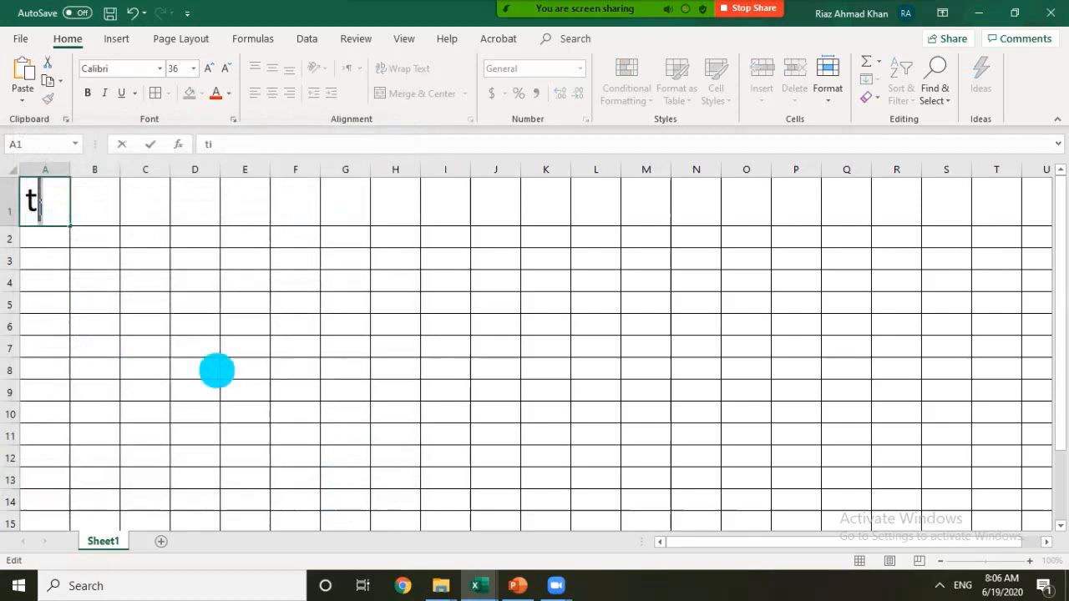
# Step: Enter the header "S(ti)" in cell B1
pyautogui.click(103, 204)
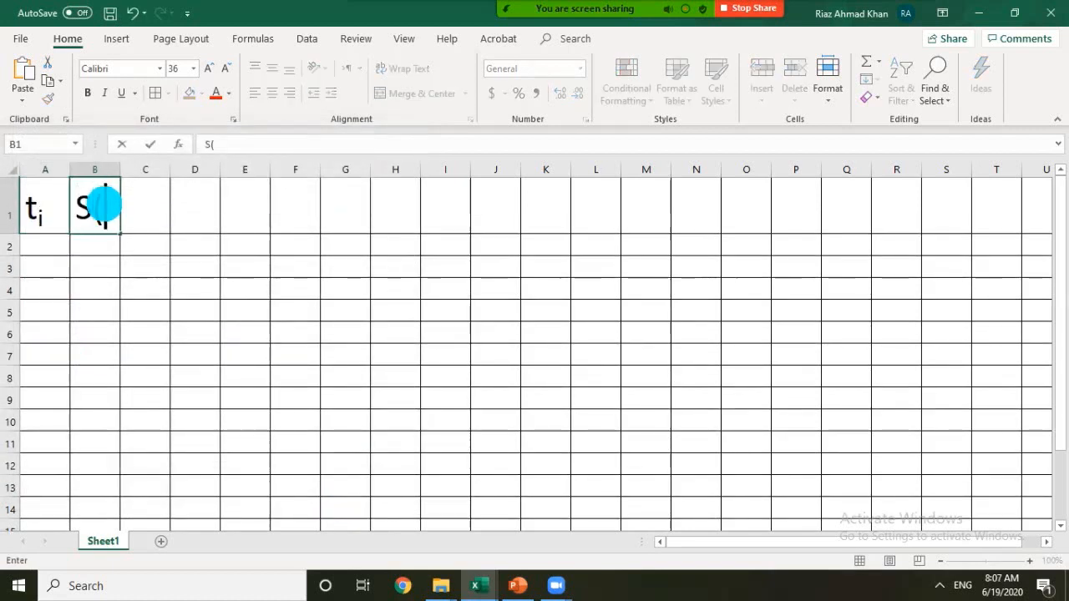
pyautogui.press('Left')
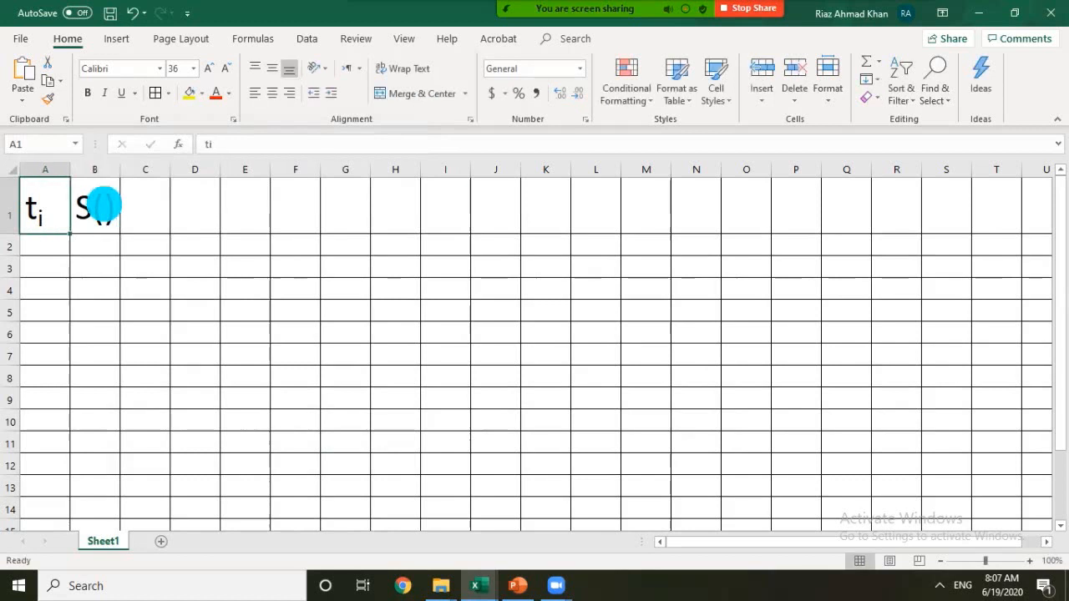
pyautogui.doubleClick(103, 204)
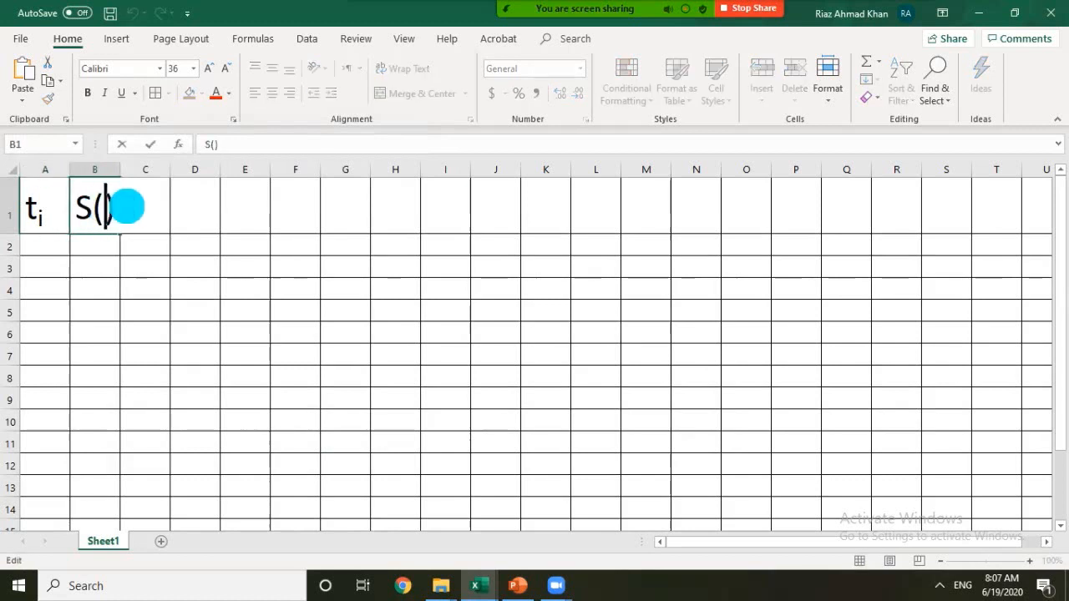
pyautogui.write('t')
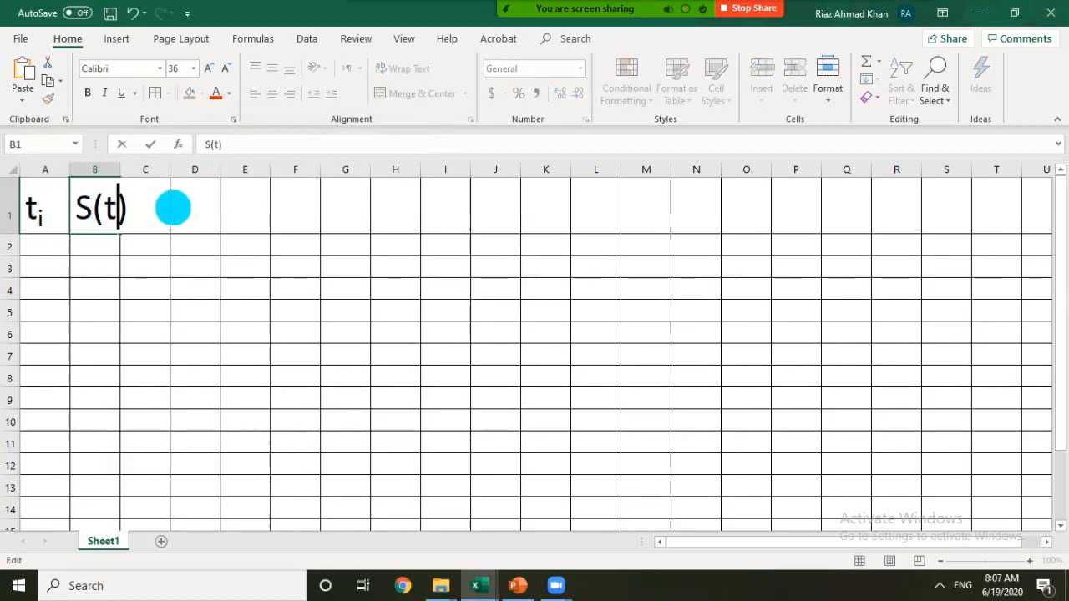
pyautogui.write('i')
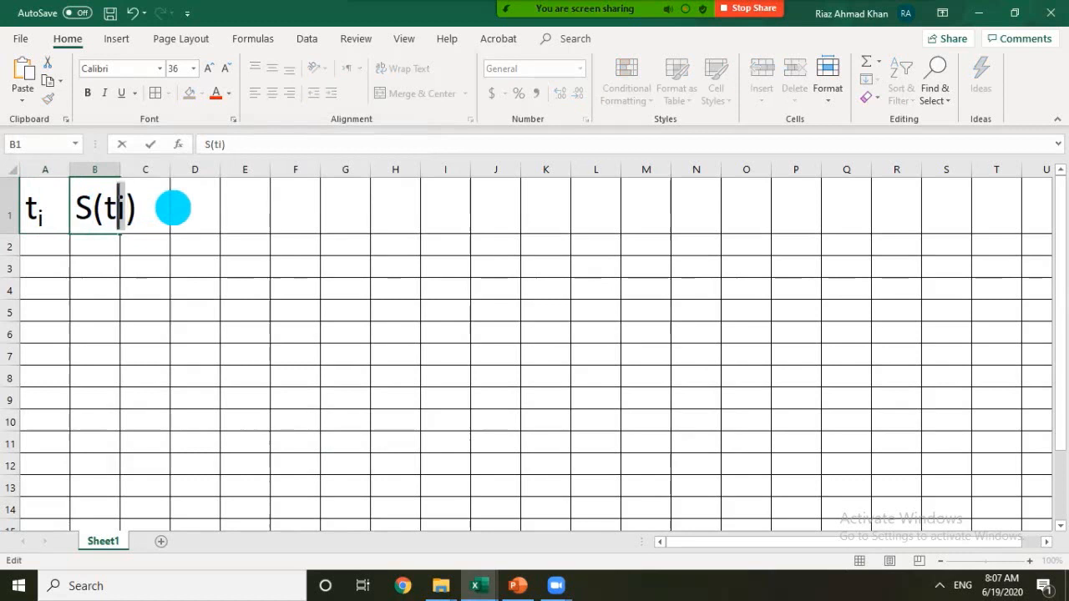
# Step: Format the letter i of the S(ti) header in cell B1 as subscript
pyautogui.rightClick(120, 210)
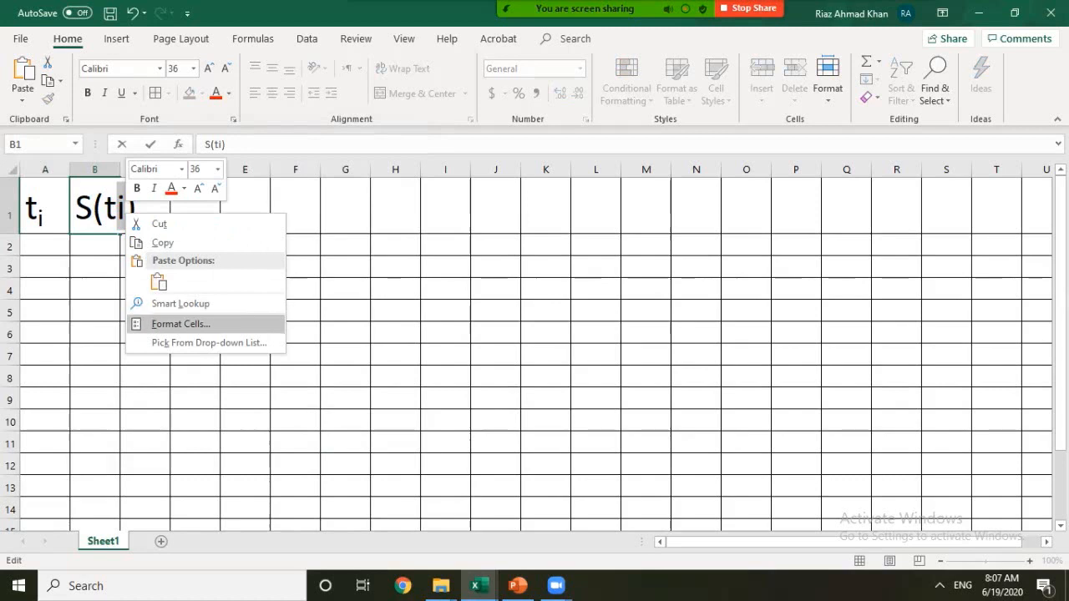
pyautogui.click(180, 324)
pyautogui.click(50, 358)
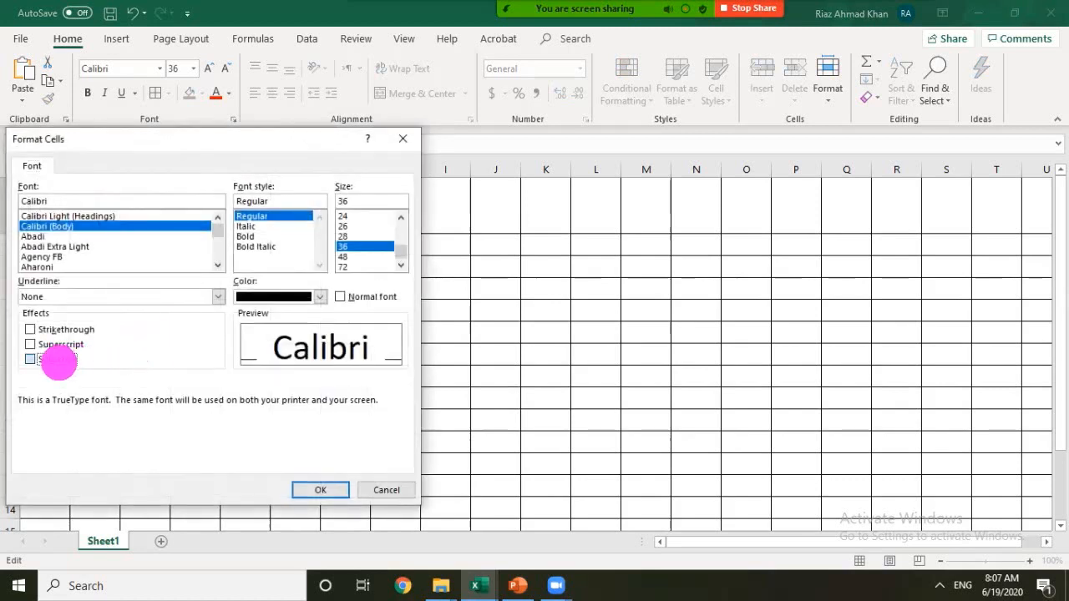
pyautogui.click(324, 493)
pyautogui.click(255, 283)
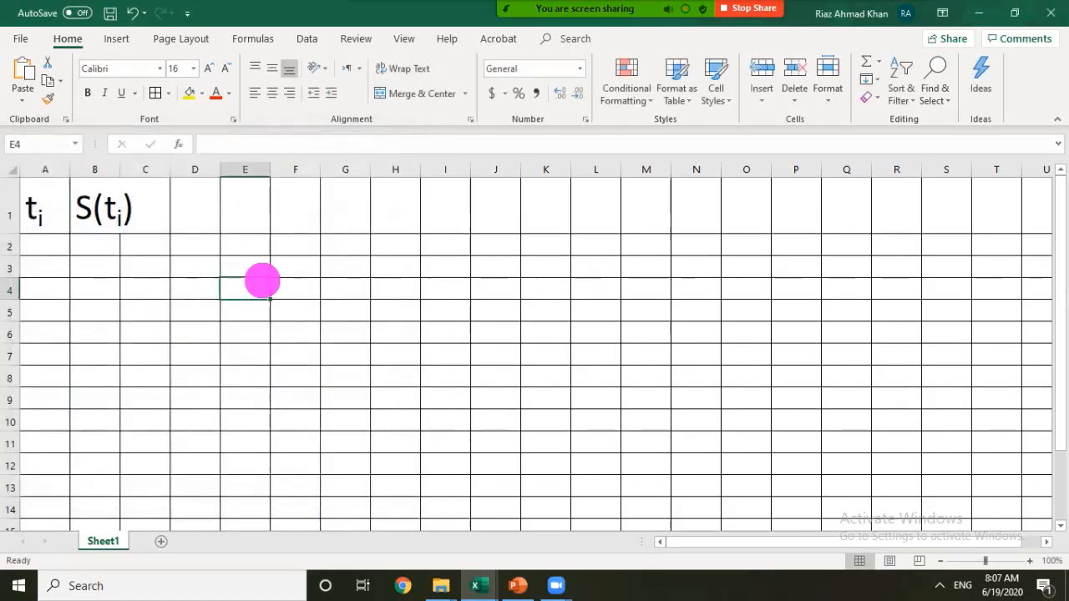
# Step: Widen column B to fit its header and copy the whole column into columns C, D and E
pyautogui.moveTo(121, 167); pyautogui.dragTo(192, 171)
pyautogui.click(130, 168)
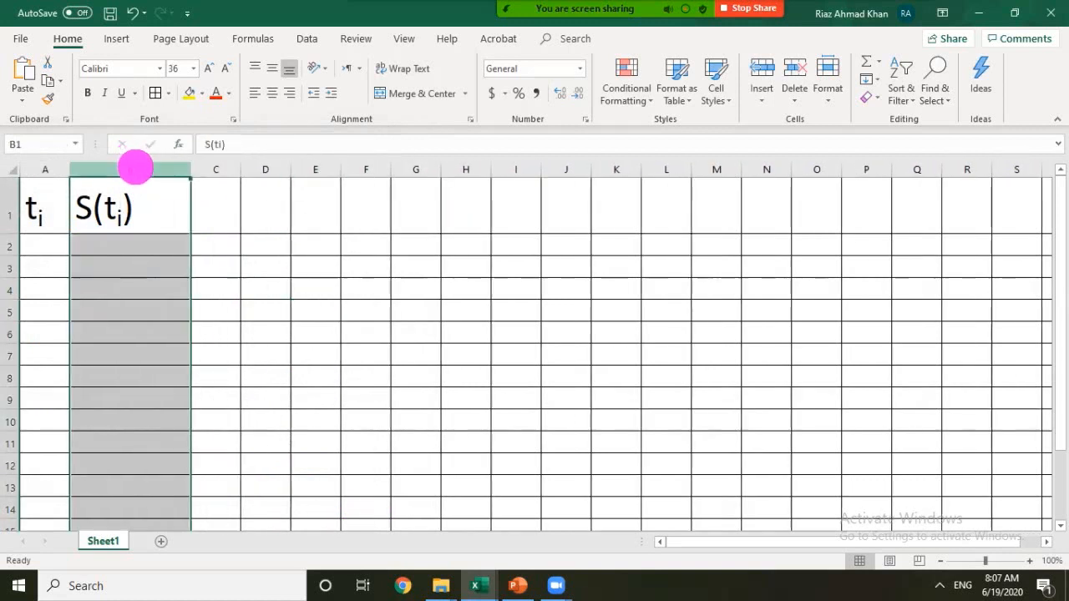
pyautogui.hotkey('ctrl', 'c')
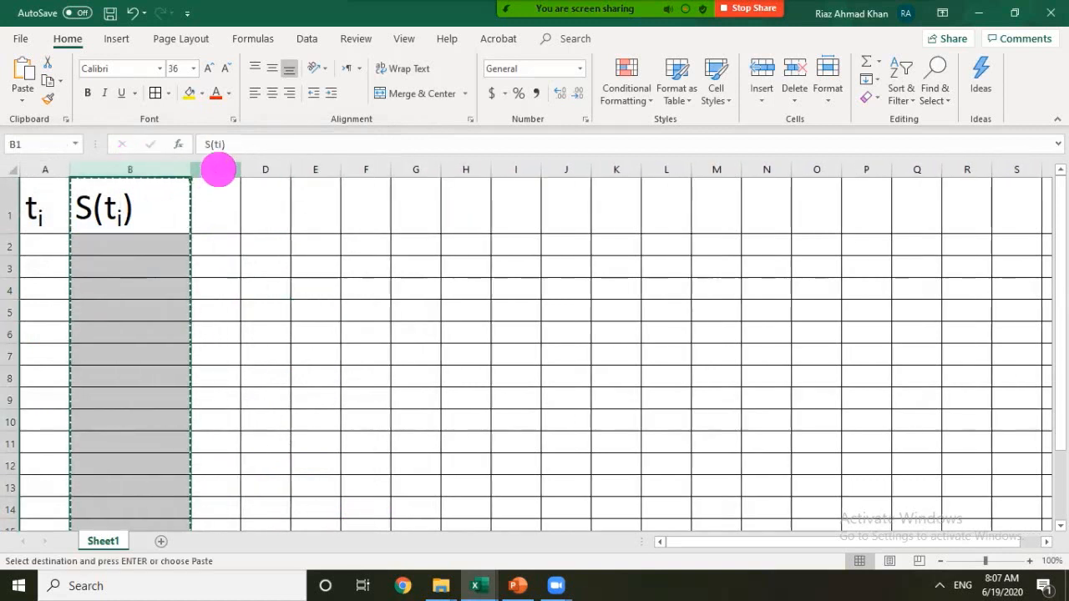
pyautogui.click(218, 170)
pyautogui.hotkey('ctrl', 'v')
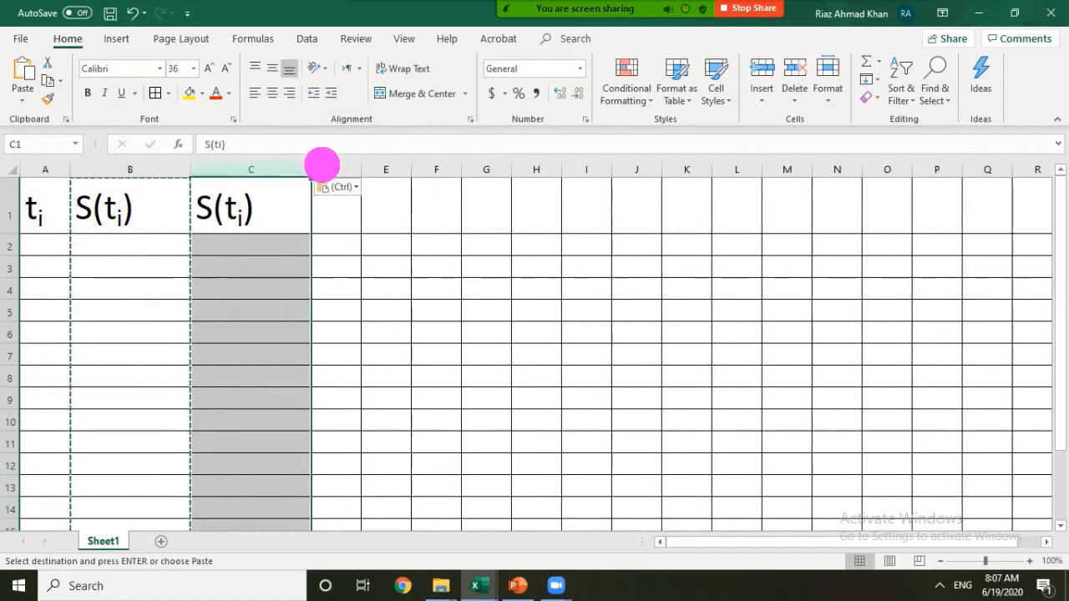
pyautogui.click(335, 170)
pyautogui.hotkey('ctrl', 'v')
pyautogui.click(458, 171)
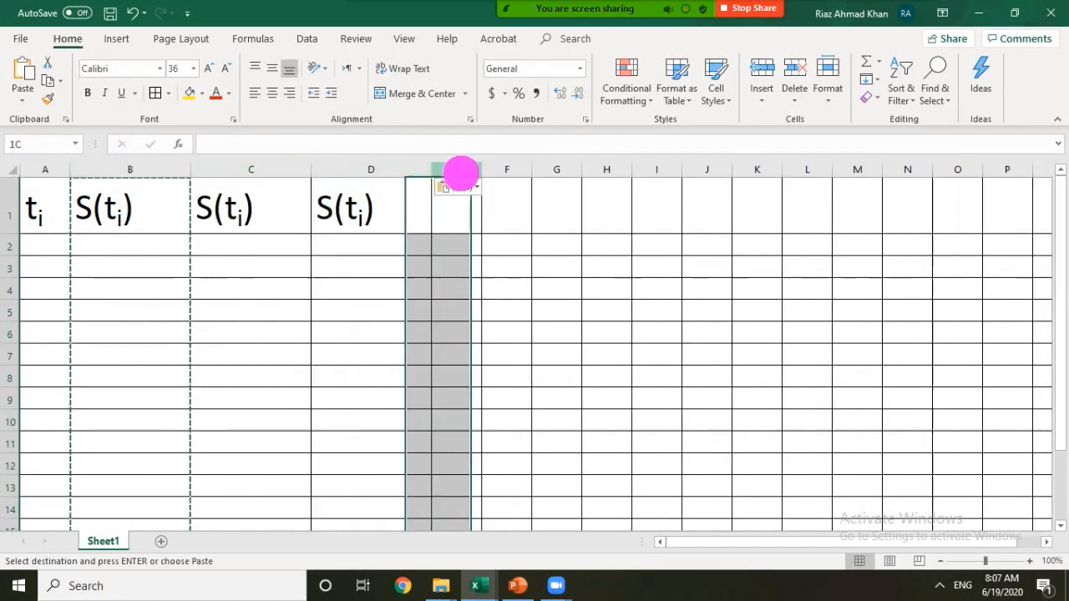
pyautogui.hotkey('ctrl', 'v')
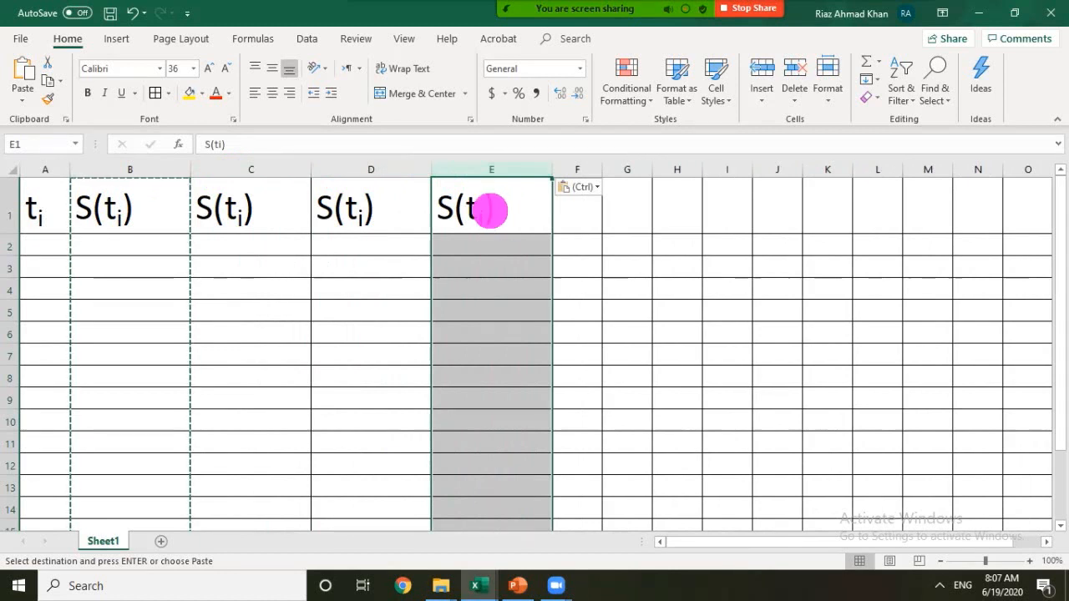
pyautogui.click(491, 211)
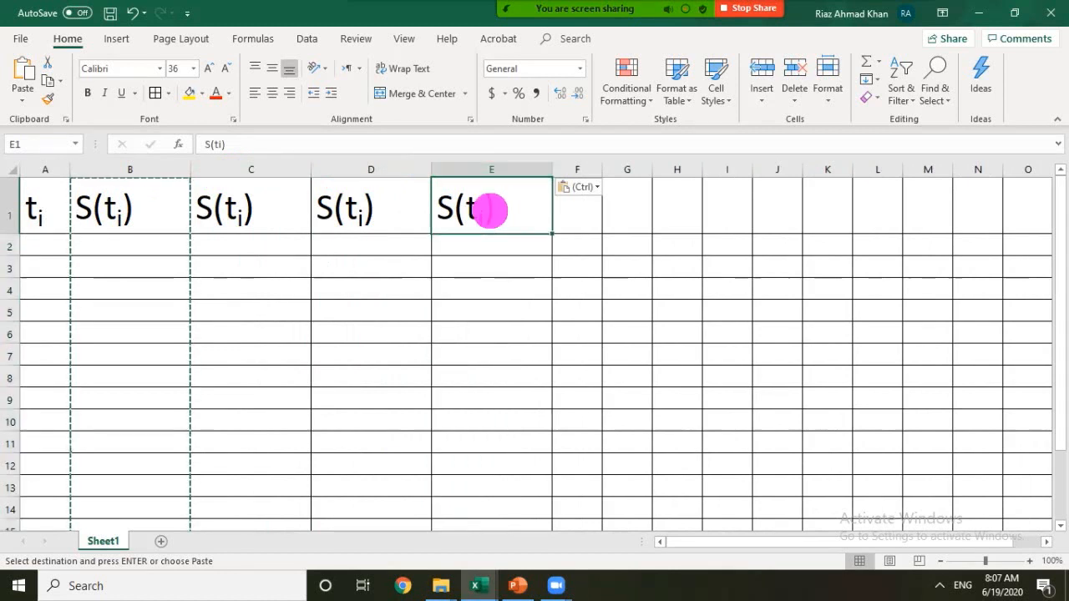
# Step: Change the header in cell C1 to "I(ti)", keeping the subscript i
pyautogui.doubleClick(215, 214)
pyautogui.press('BackSpace')
pyautogui.write('I')
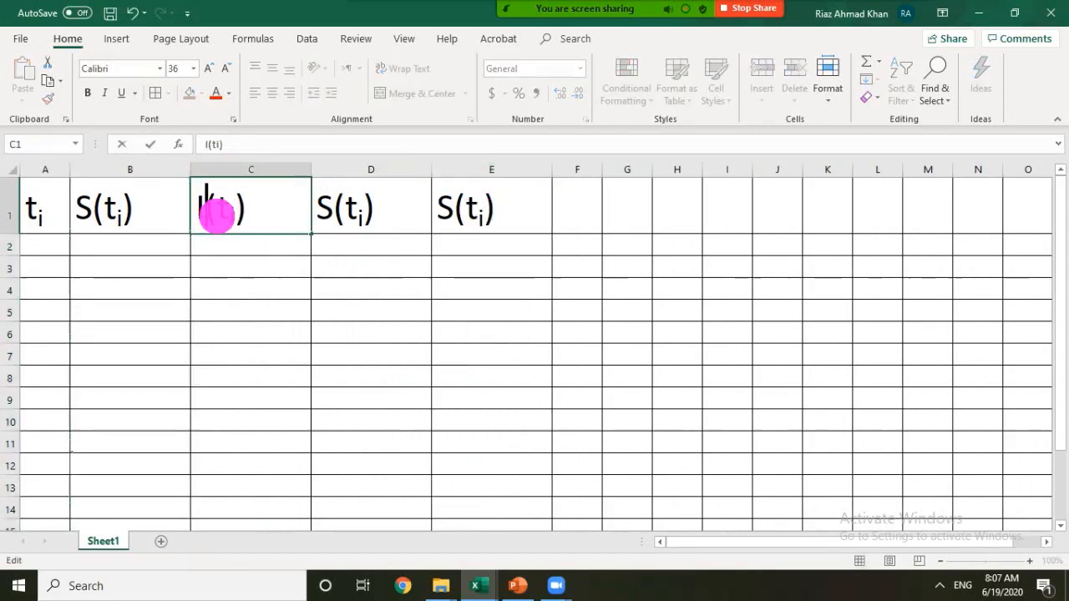
# Step: Change the header in cell D1 to "R(ti)", keeping the subscript i
pyautogui.doubleClick(335, 211)
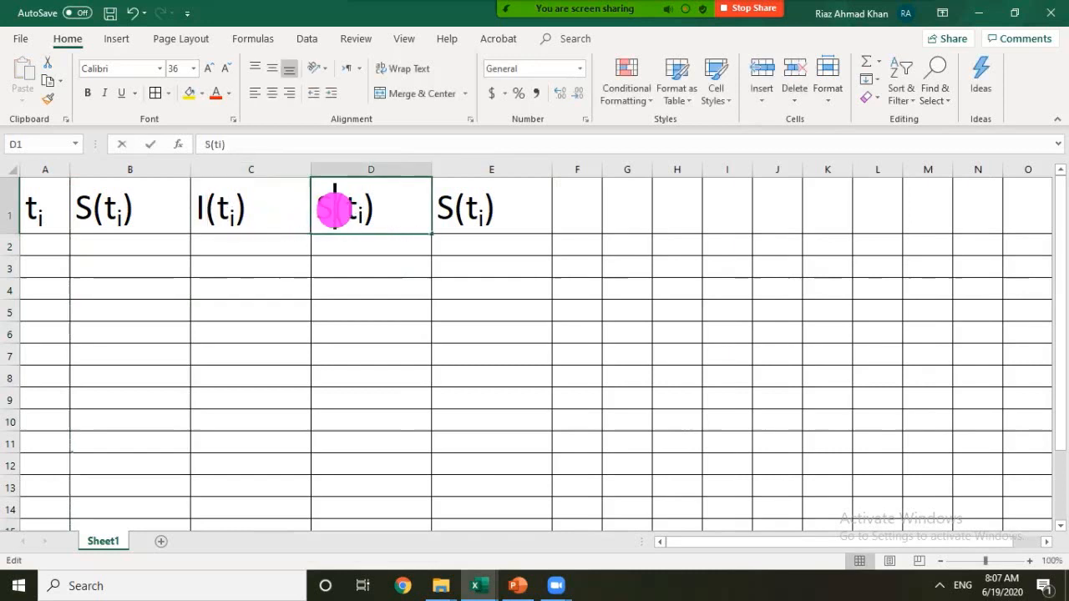
pyautogui.press('BackSpace')
pyautogui.write('R')
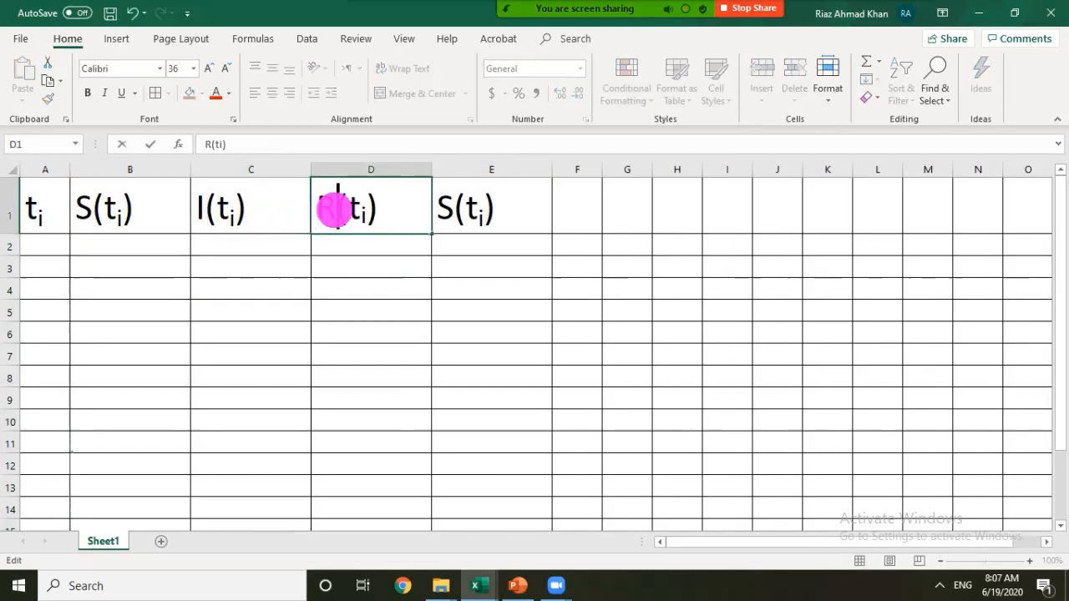
# Step: Replace the header in cell E1 with "S+I+R"
pyautogui.click(479, 211)
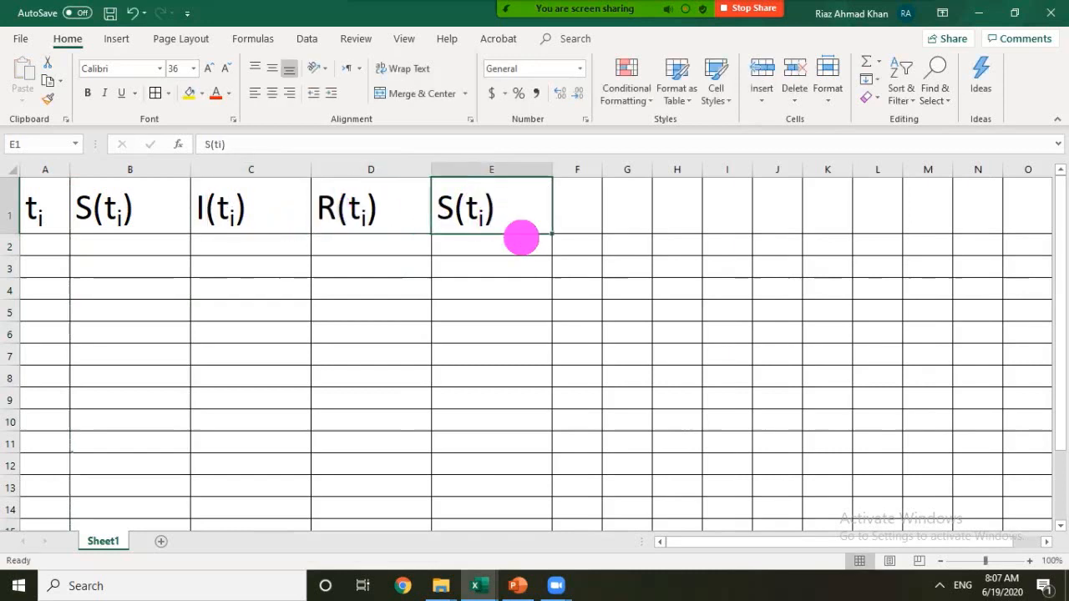
pyautogui.write('S')
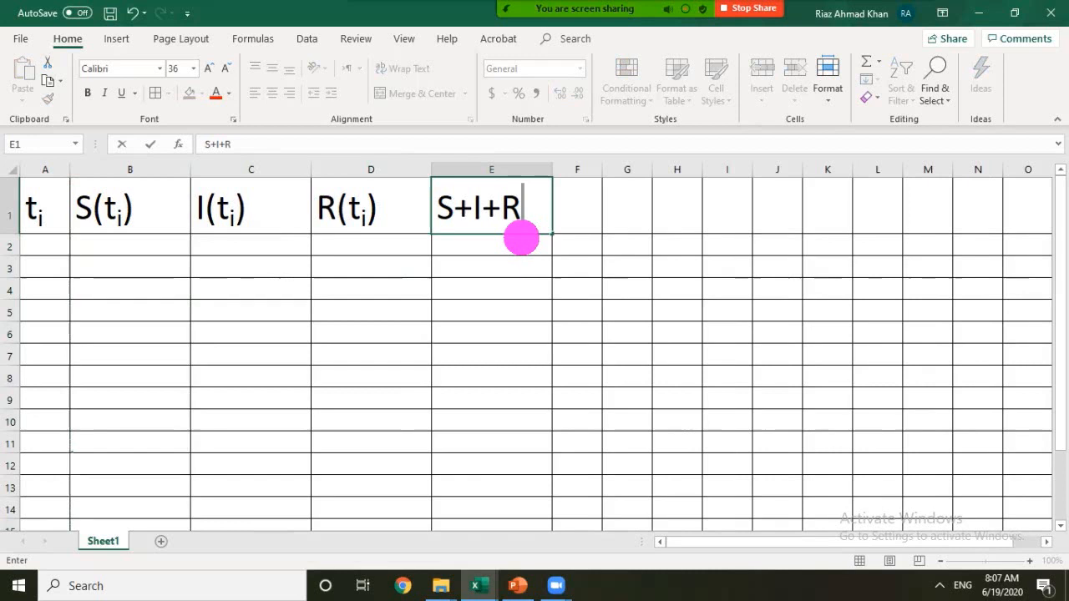
pyautogui.write('+I+R')
pyautogui.click(610, 317)
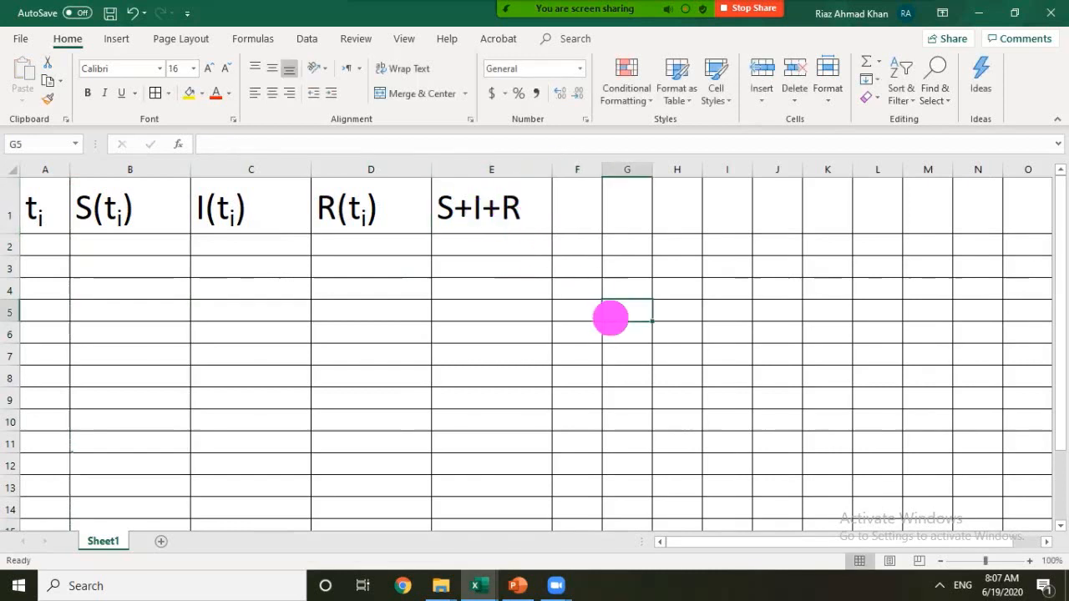
# Step: Fit the width of column E to its header and make the whole of row 1 bold
pyautogui.doubleClick(551, 177)
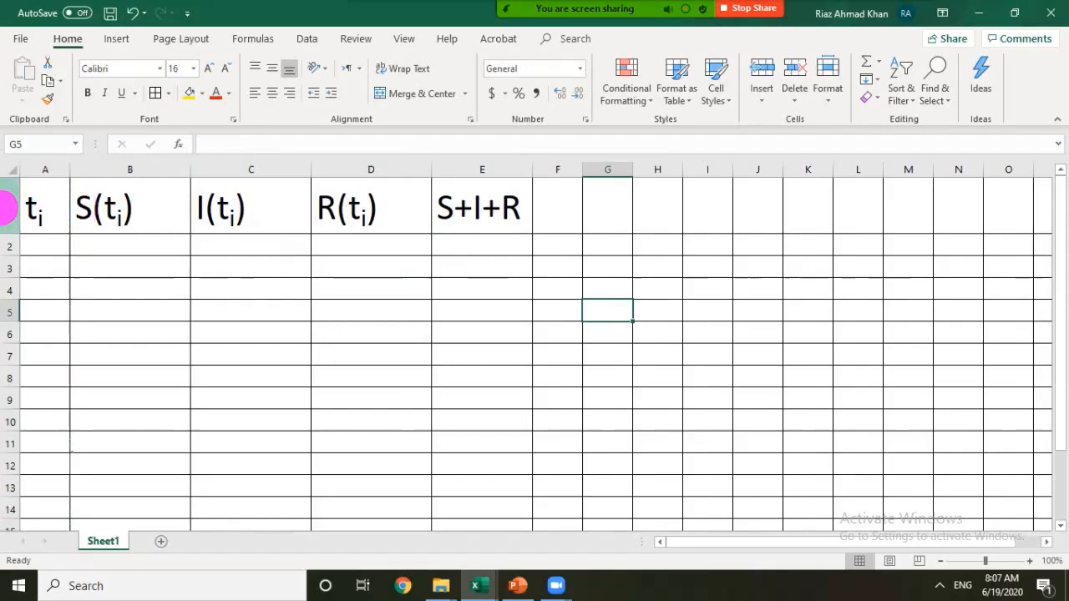
pyautogui.click(8, 209)
pyautogui.click(86, 92)
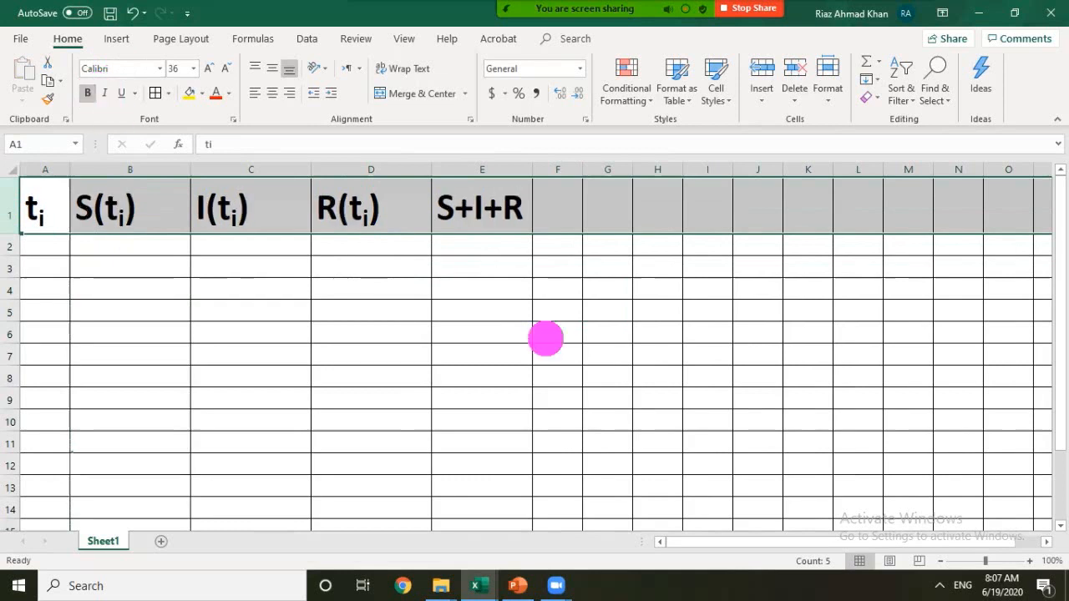
# Step: Widen column F and enter the header "constants" in cell F1
pyautogui.click(558, 206)
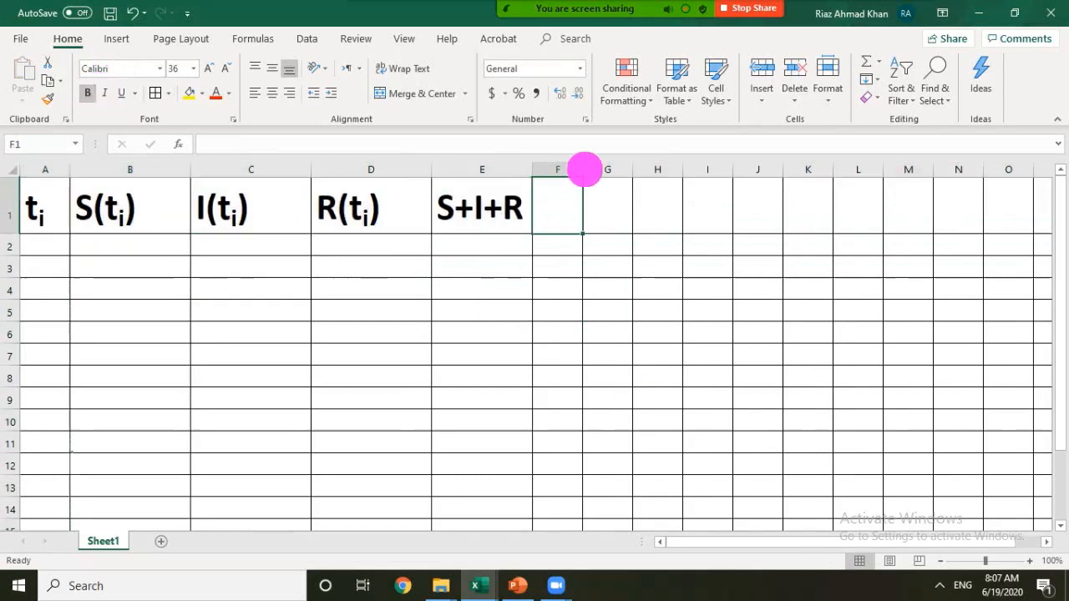
pyautogui.moveTo(585, 170); pyautogui.dragTo(649, 171)
pyautogui.doubleClick(590, 219)
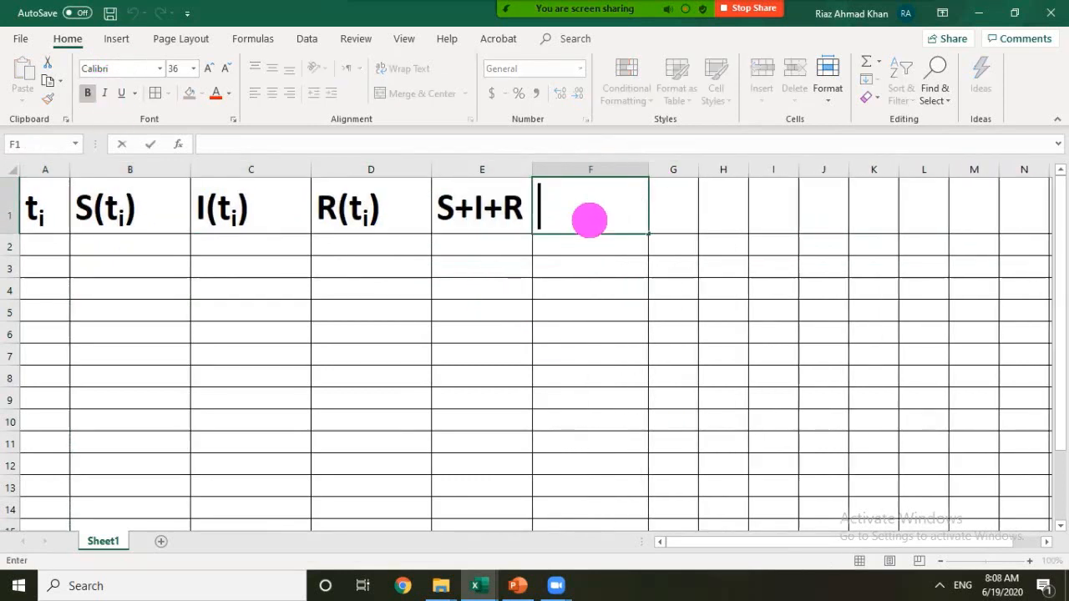
pyautogui.write('constants')
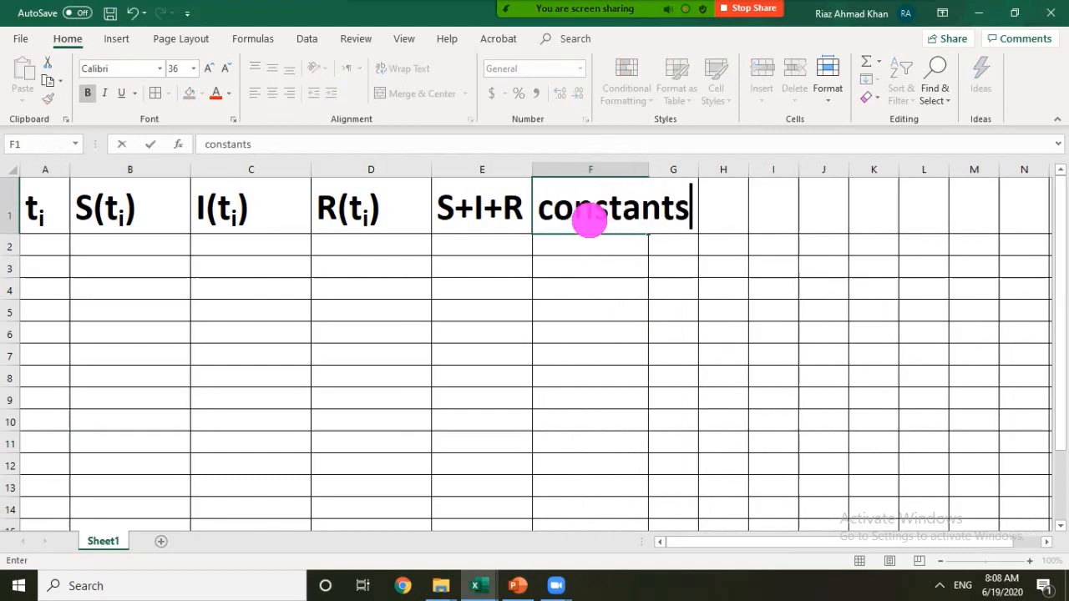
pyautogui.click(764, 346)
# Step: Change the F1 header to "constants $$" at font size 22 and widen column F to fit it
pyautogui.click(566, 225)
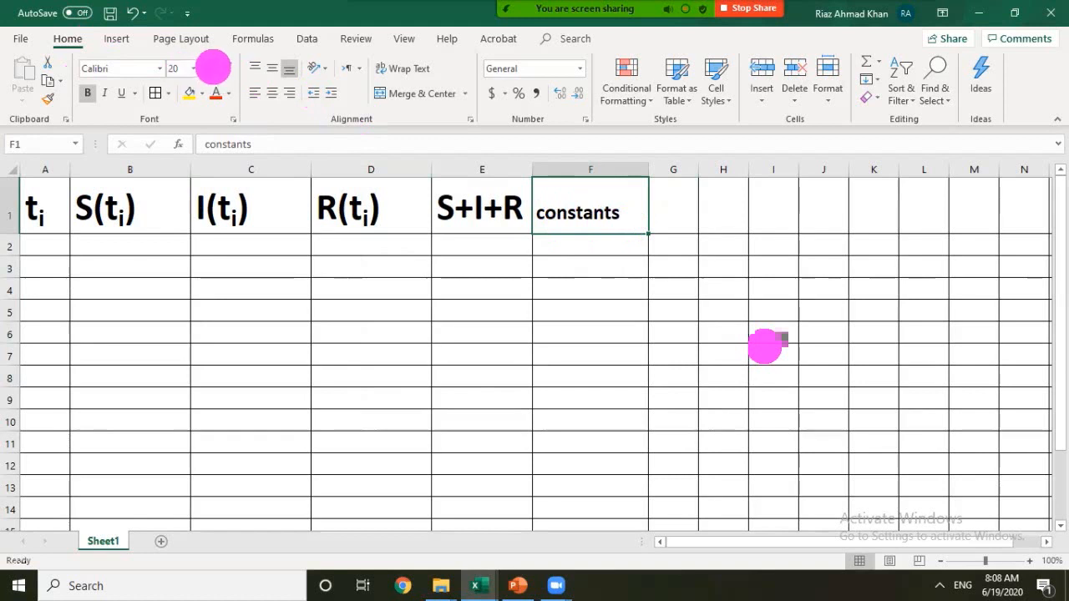
pyautogui.doubleClick(638, 213)
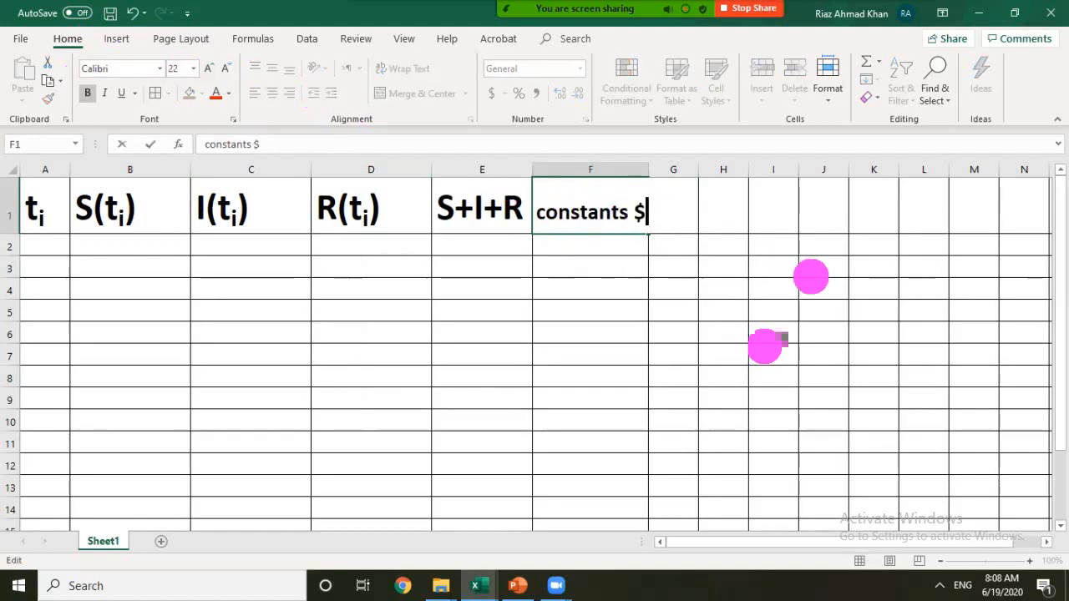
pyautogui.click(795, 282)
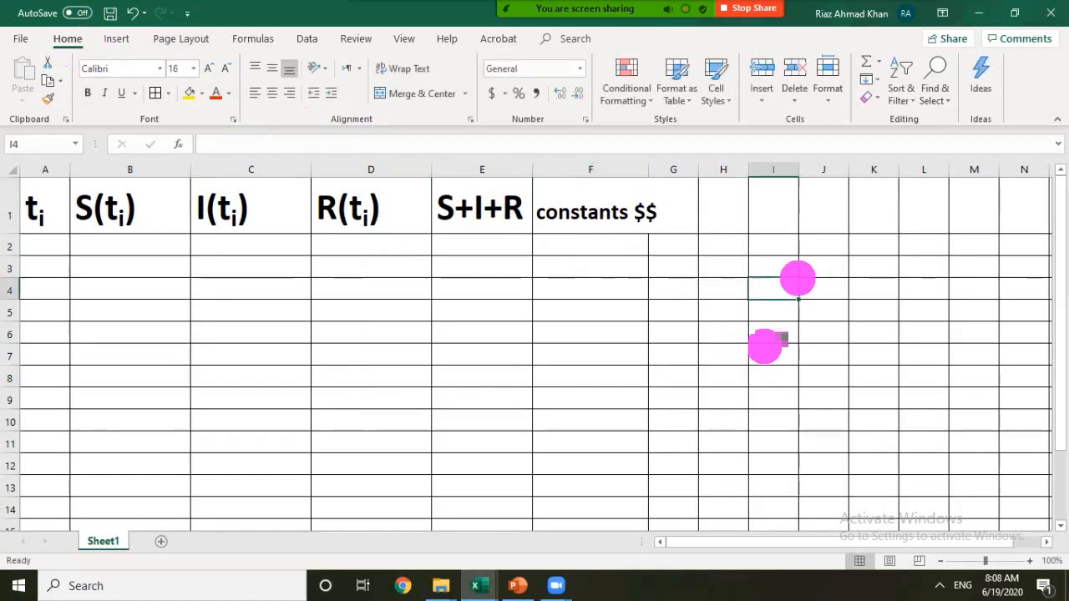
pyautogui.moveTo(648, 169); pyautogui.dragTo(662, 167)
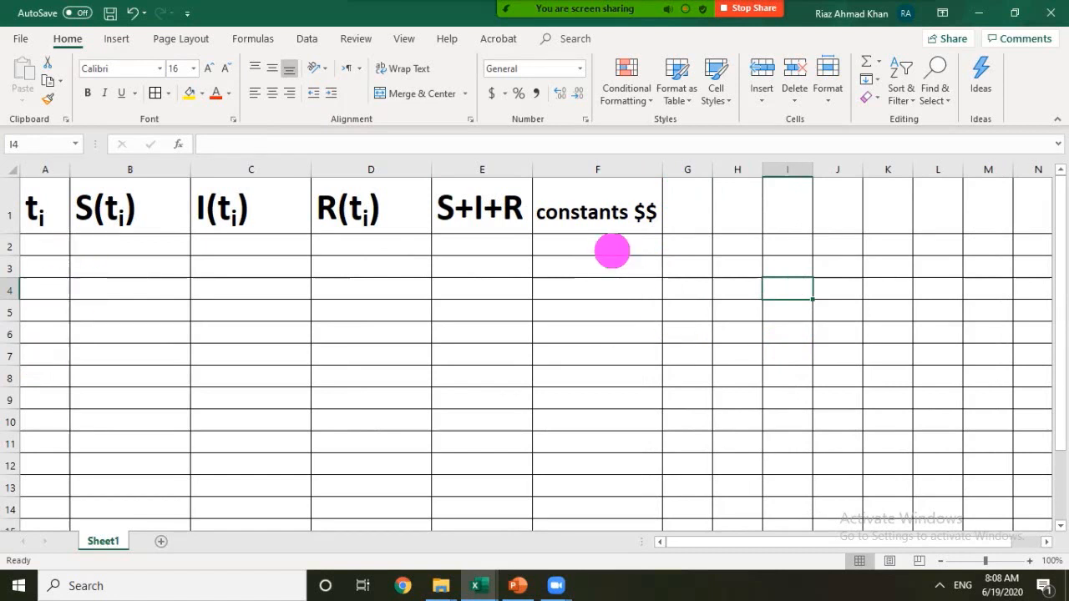
# Step: Enter the constant labels "N" in cell F2 and "h" in cell F4
pyautogui.click(613, 250)
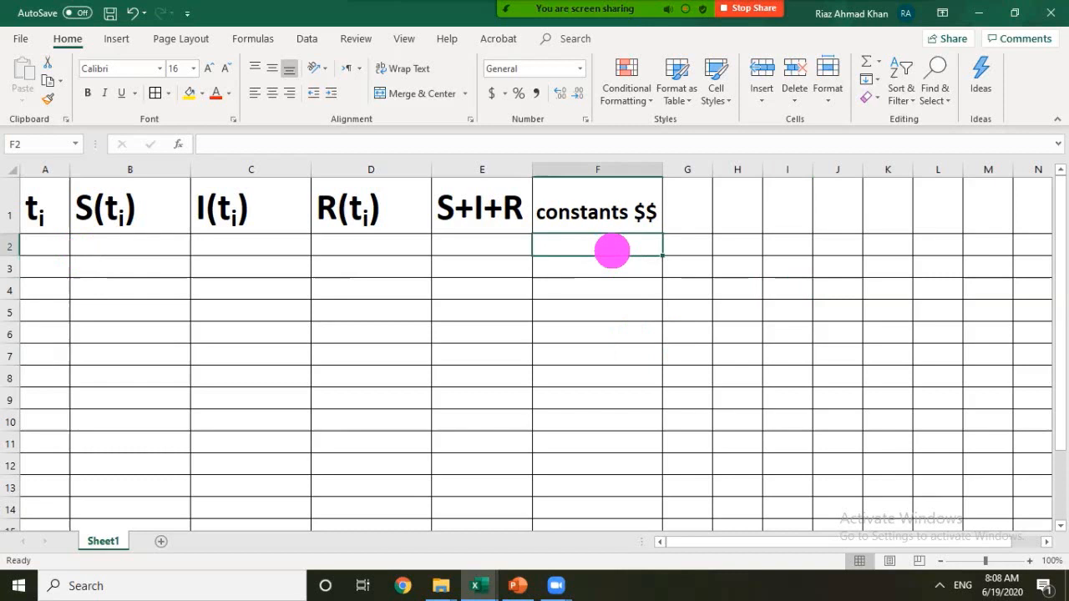
pyautogui.write('N')
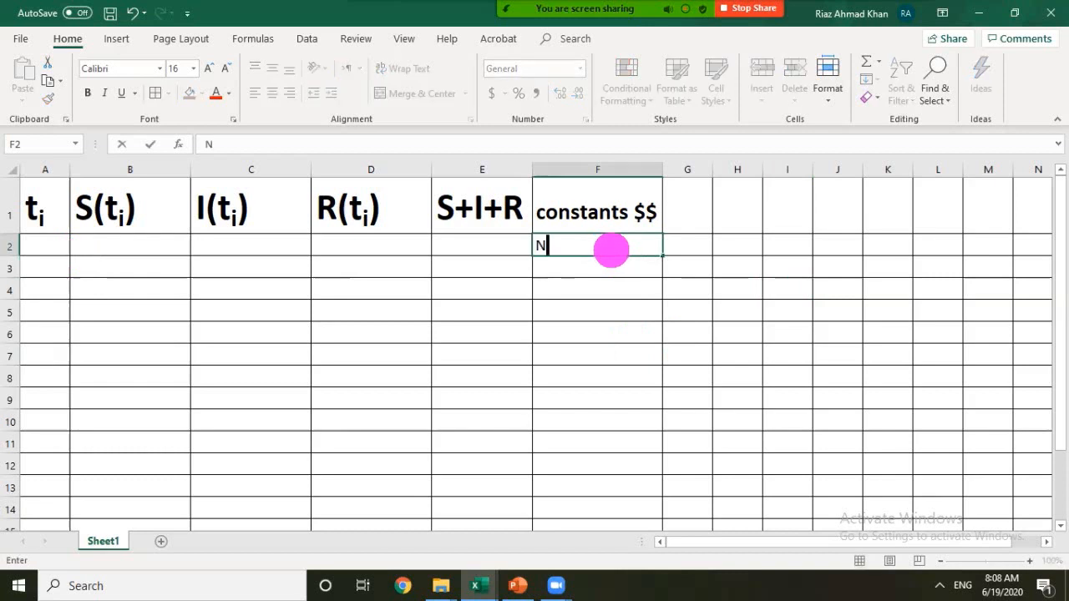
pyautogui.click(561, 290)
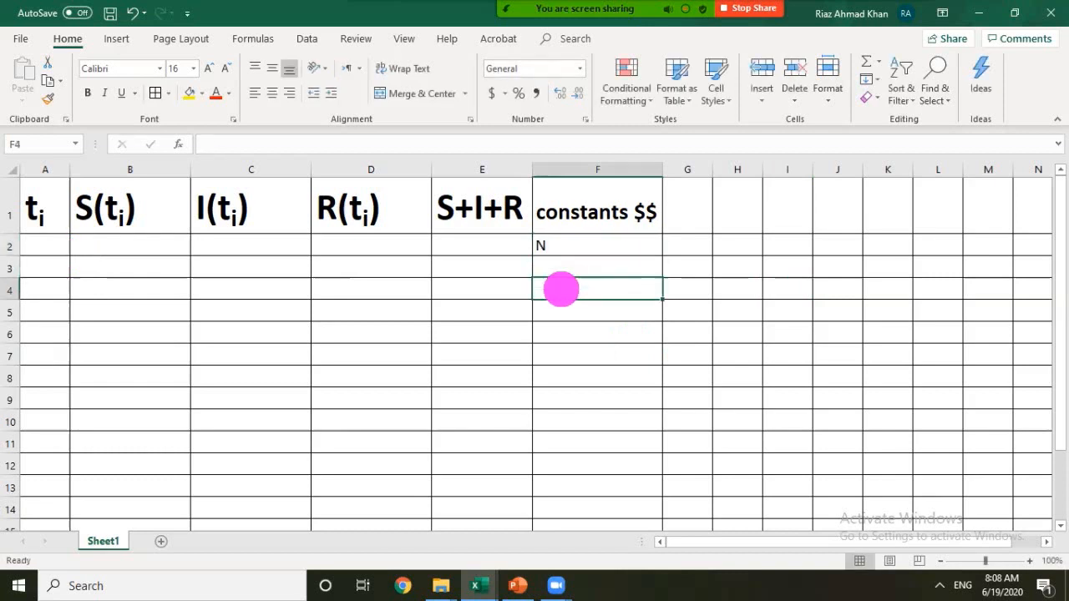
pyautogui.write('h')
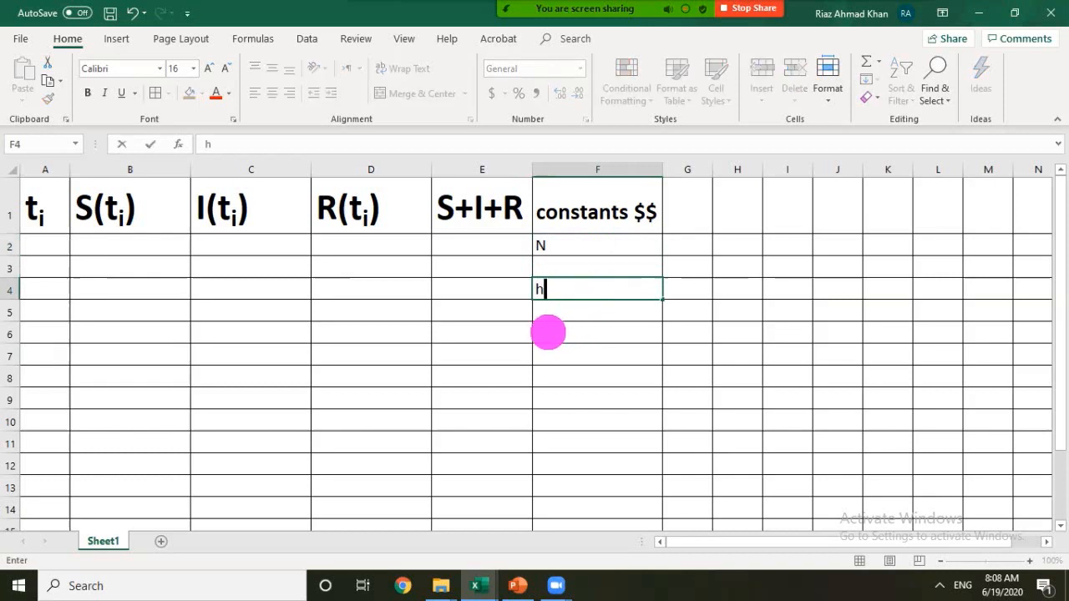
# Step: Insert the Greek small letter beta symbol (β) as the constant label in cell F6
pyautogui.click(548, 332)
pyautogui.click(117, 38)
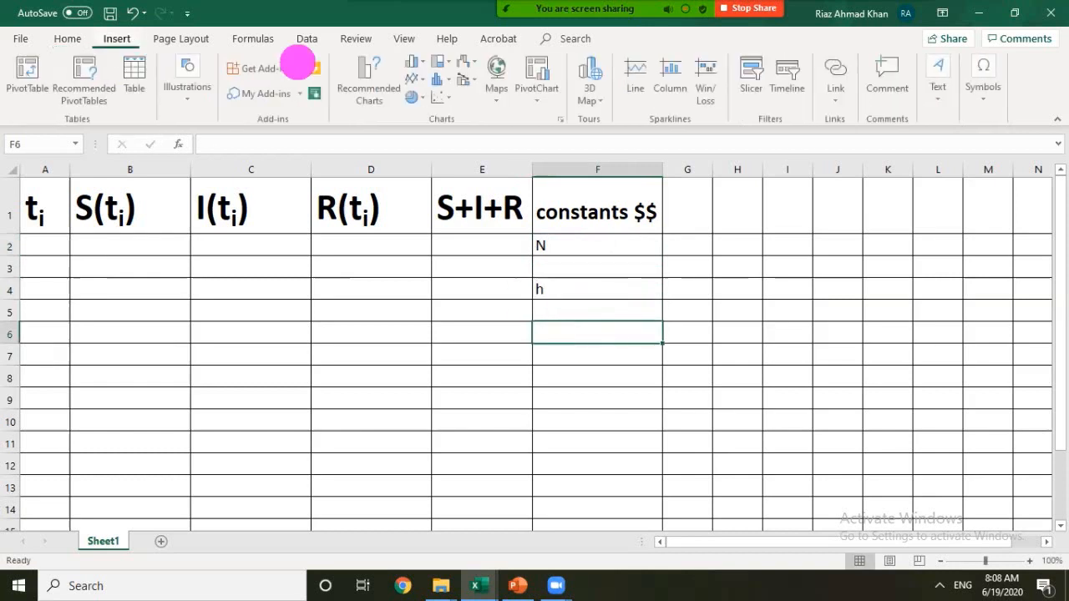
pyautogui.click(994, 94)
pyautogui.click(1027, 155)
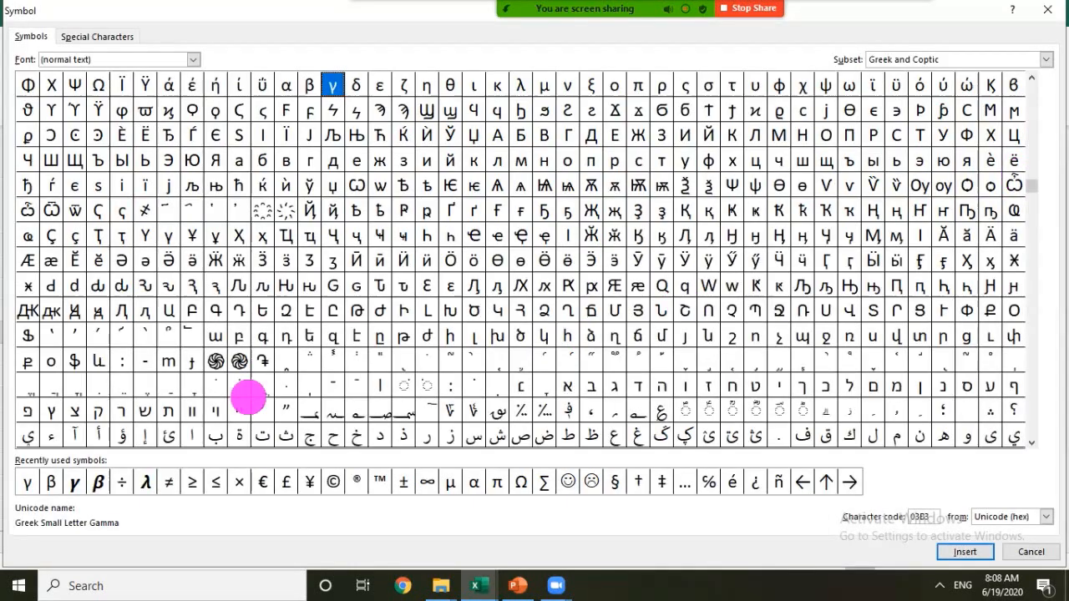
pyautogui.click(98, 483)
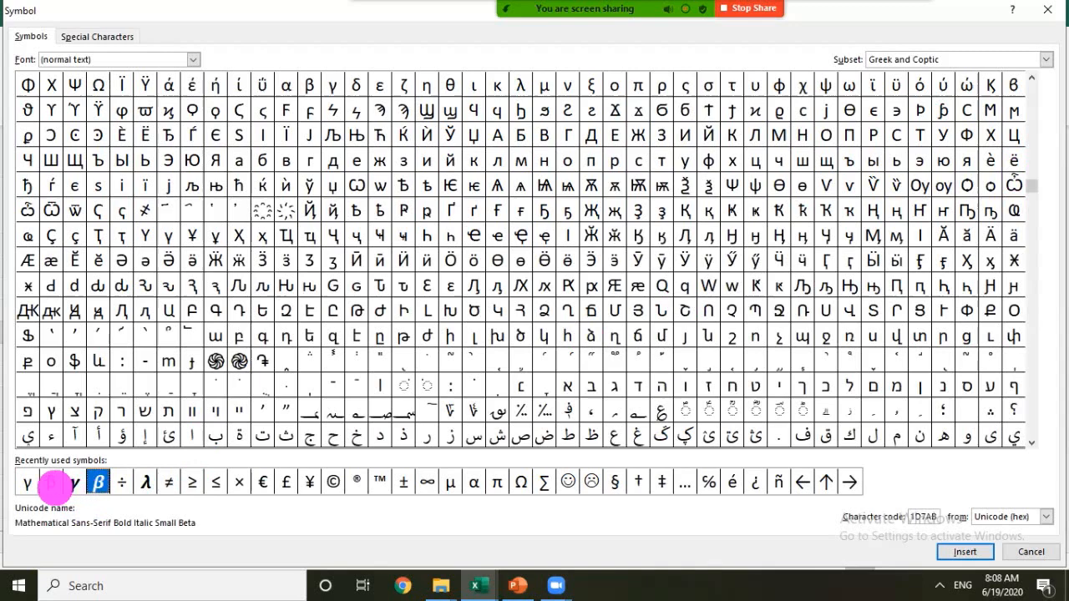
pyautogui.click(51, 483)
pyautogui.click(993, 551)
pyautogui.click(1033, 551)
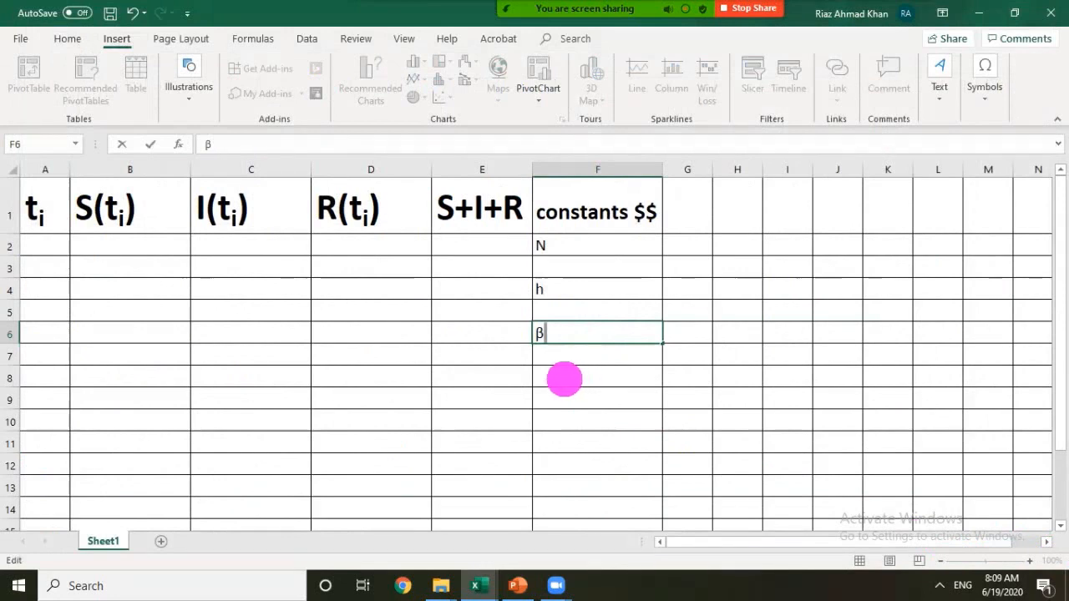
# Step: Insert the Greek small letter gamma symbol (γ) in cell F8 and enter "R0" in cell F10
pyautogui.click(565, 379)
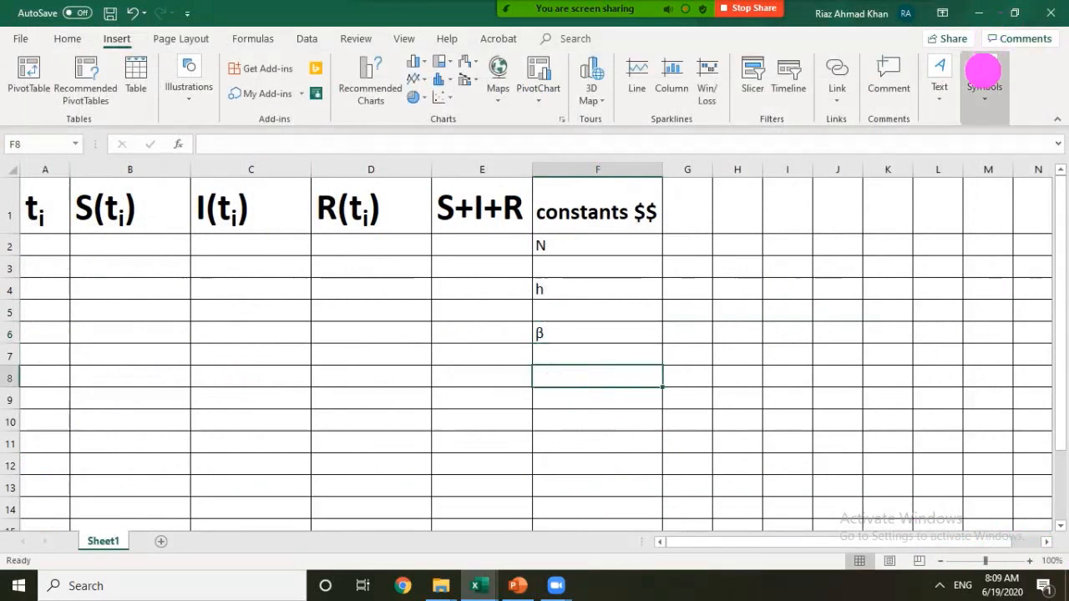
pyautogui.click(985, 76)
pyautogui.click(1028, 152)
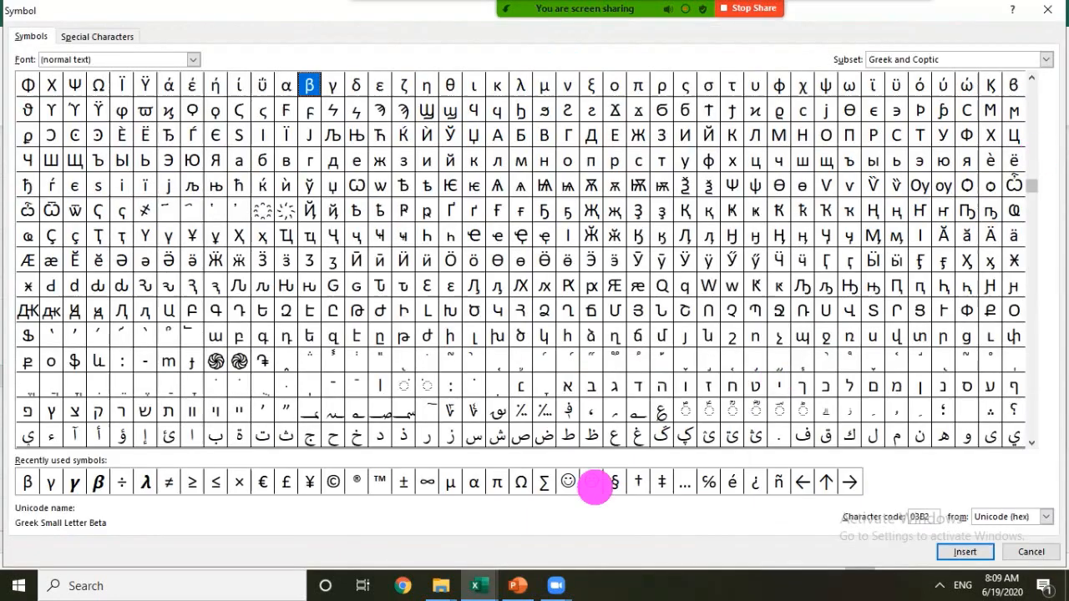
pyautogui.click(50, 484)
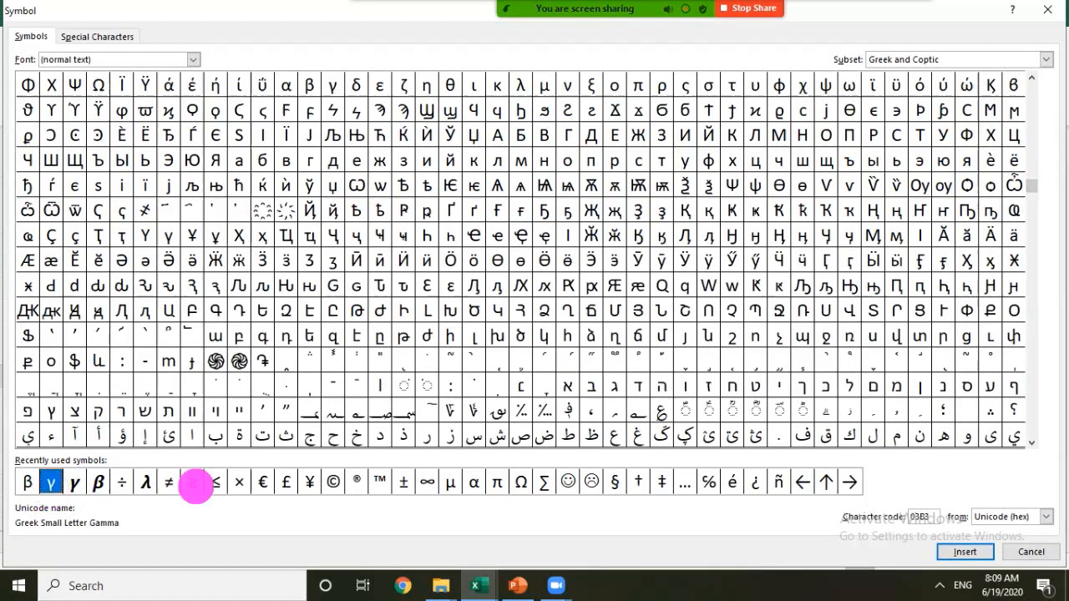
pyautogui.click(966, 552)
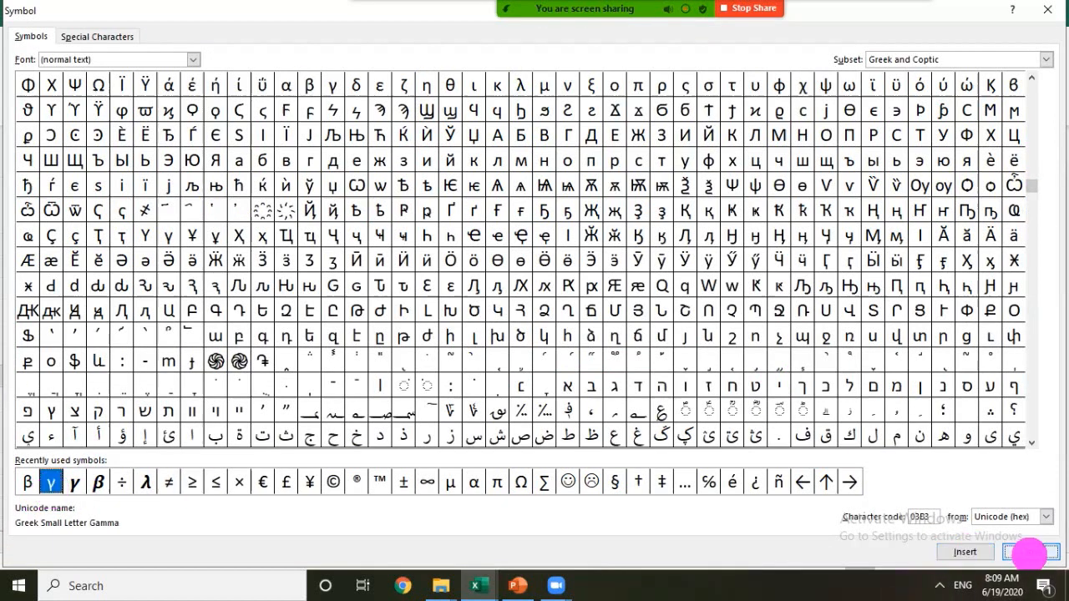
pyautogui.click(1033, 552)
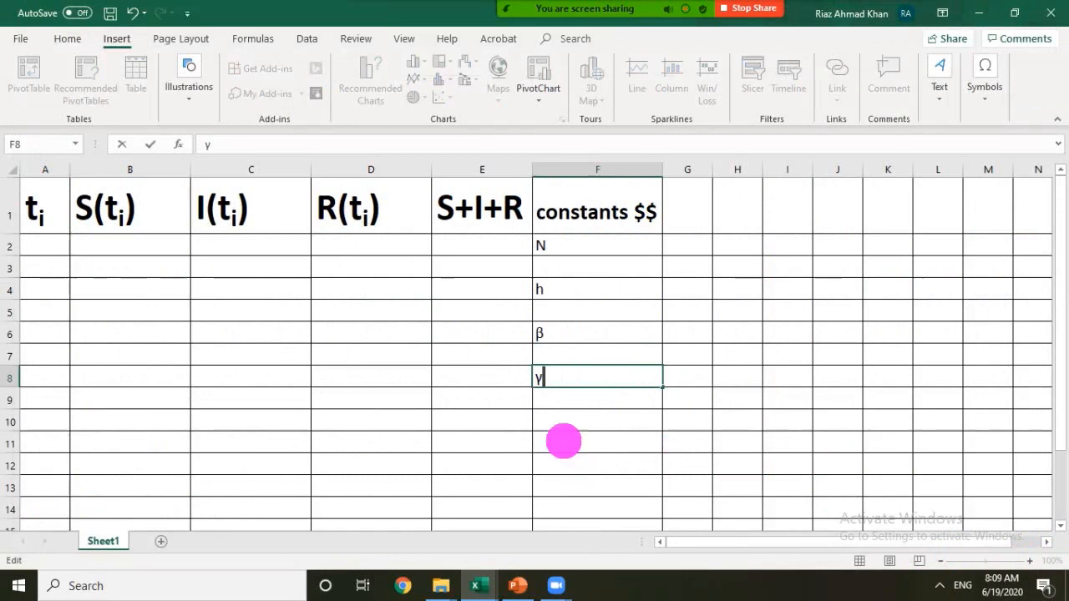
pyautogui.click(555, 425)
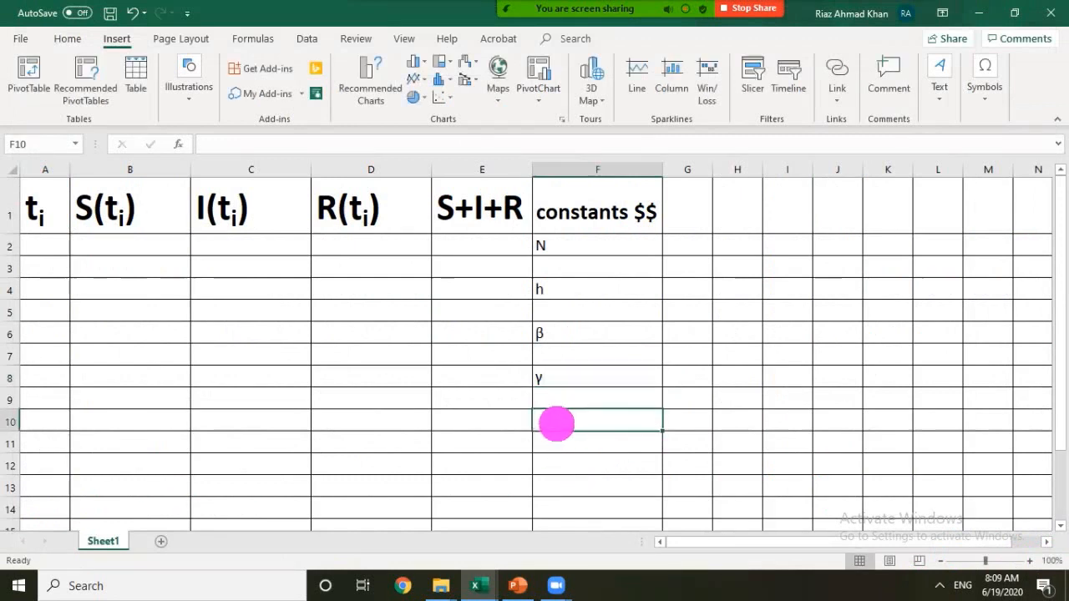
pyautogui.write('R0')
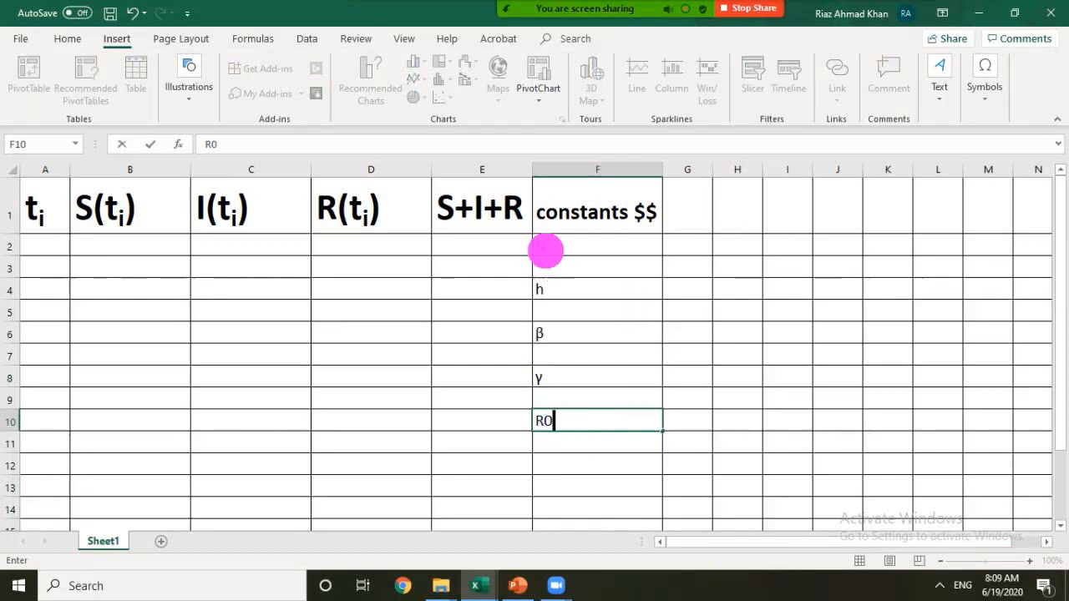
# Step: Increase the font size of the constant labels in F2, F4, F6, F8 and F10 to 22
pyautogui.click(555, 246)
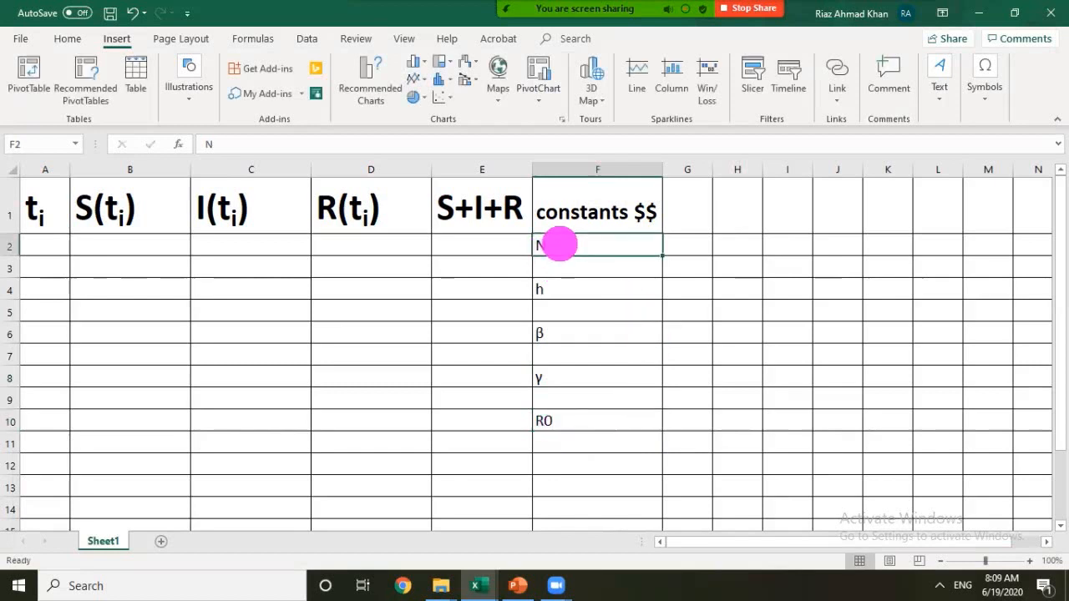
pyautogui.keyDown('ctrl'); pyautogui.click(556, 289); pyautogui.keyUp('ctrl')
pyautogui.keyDown('ctrl'); pyautogui.click(567, 333); pyautogui.keyUp('ctrl')
pyautogui.keyDown('ctrl'); pyautogui.click(568, 382); pyautogui.keyUp('ctrl')
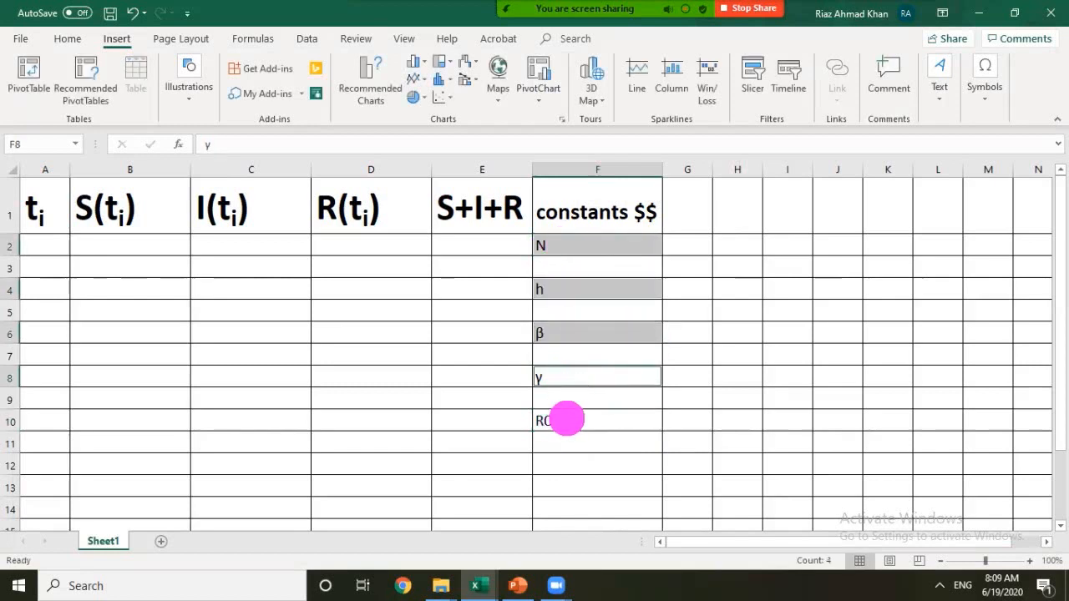
pyautogui.keyDown('ctrl'); pyautogui.click(563, 419); pyautogui.keyUp('ctrl')
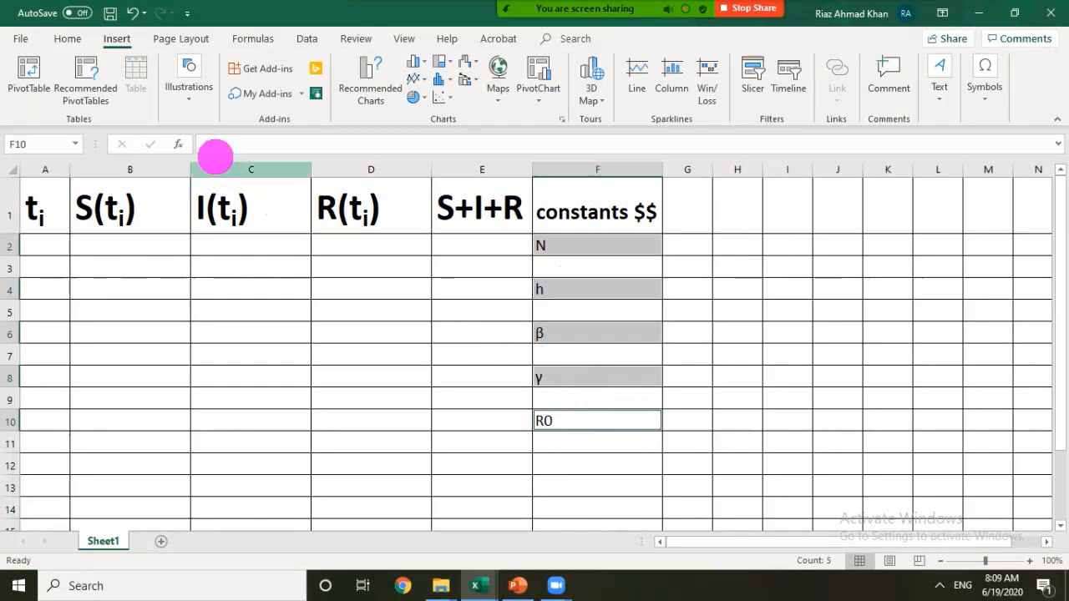
pyautogui.click(70, 40)
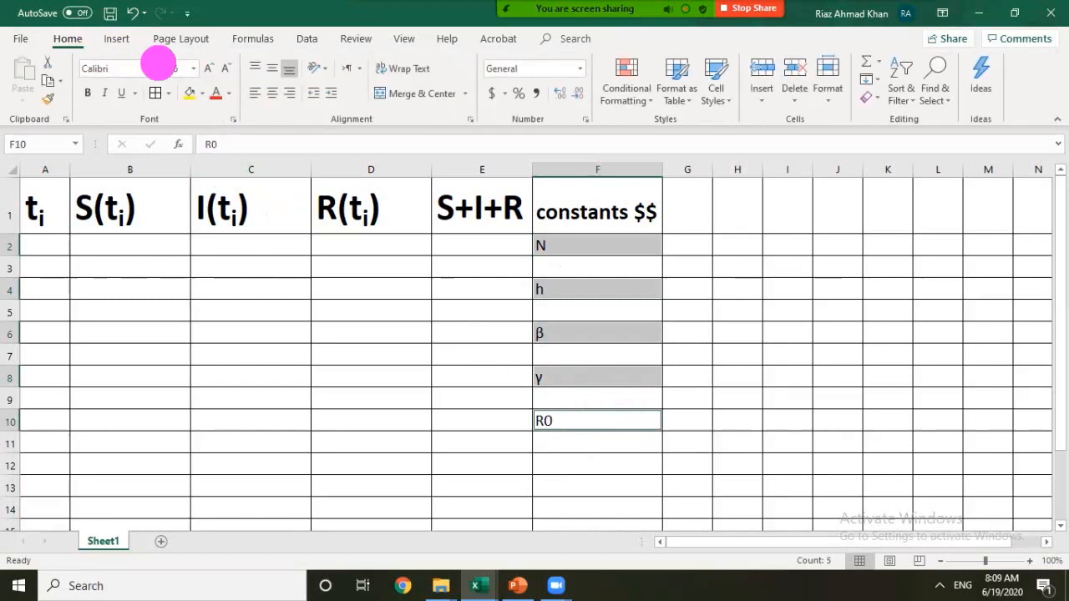
pyautogui.click(209, 71)
pyautogui.click(209, 71)
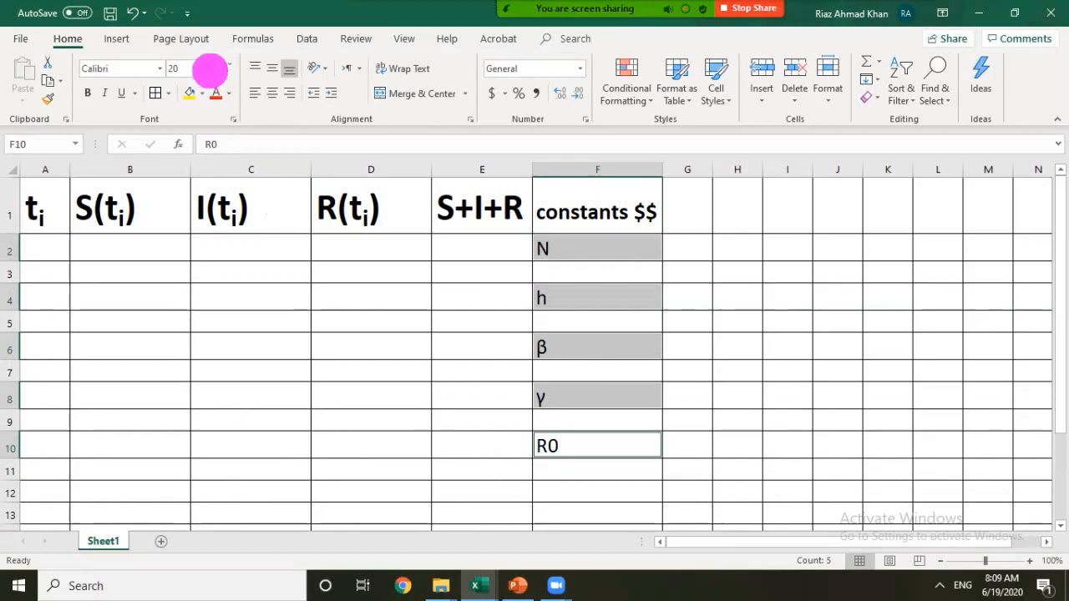
pyautogui.click(209, 69)
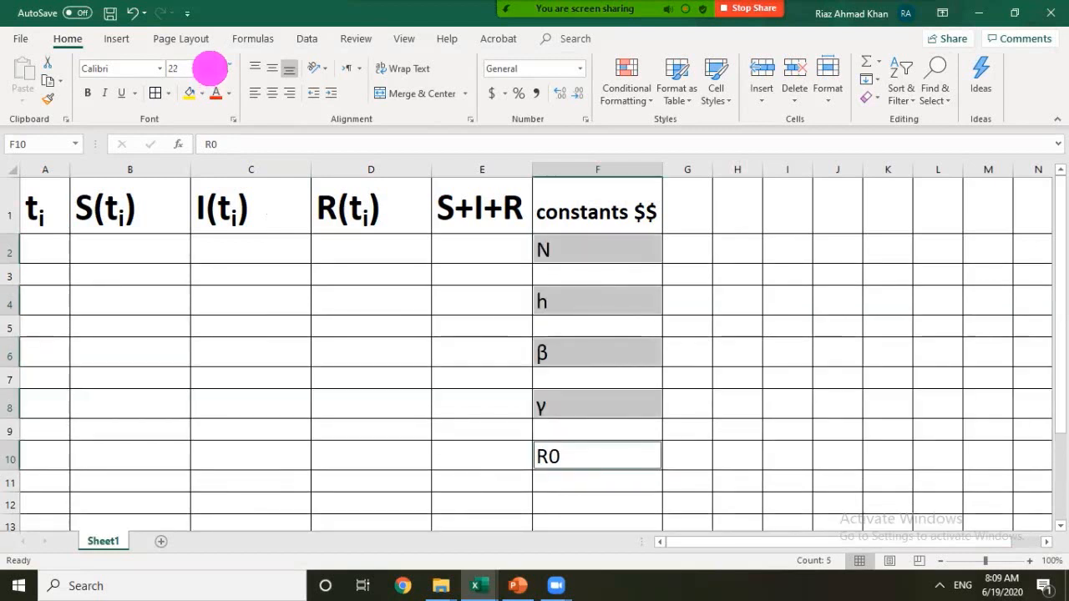
# Step: Make the constant labels in column F bold and enter 100000 as the value of N in cell F3
pyautogui.click(90, 92)
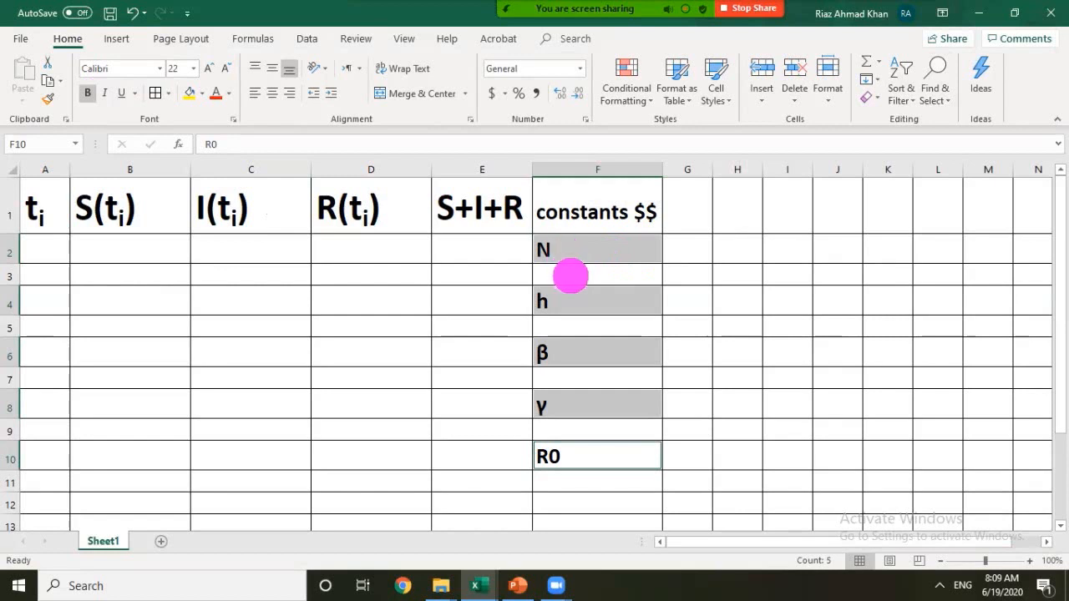
pyautogui.click(571, 276)
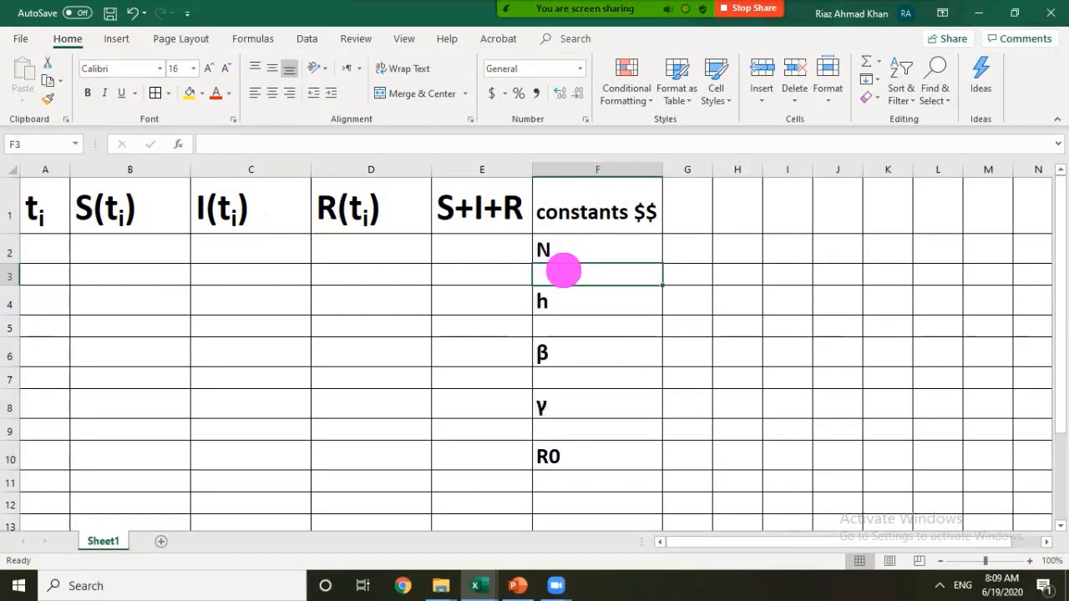
pyautogui.write('10000')
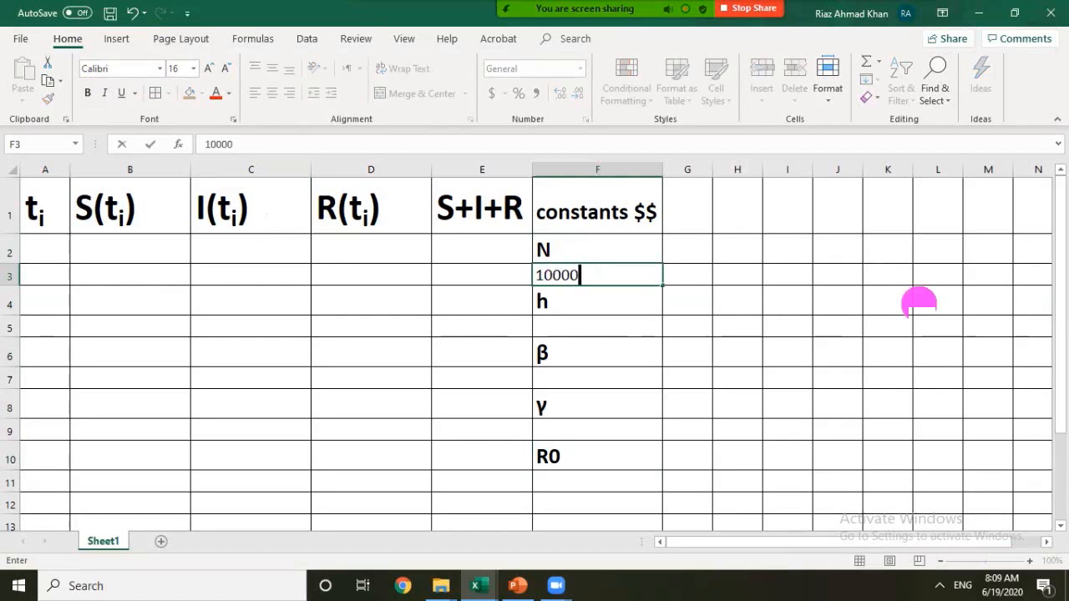
pyautogui.write('0')
pyautogui.click(626, 344)
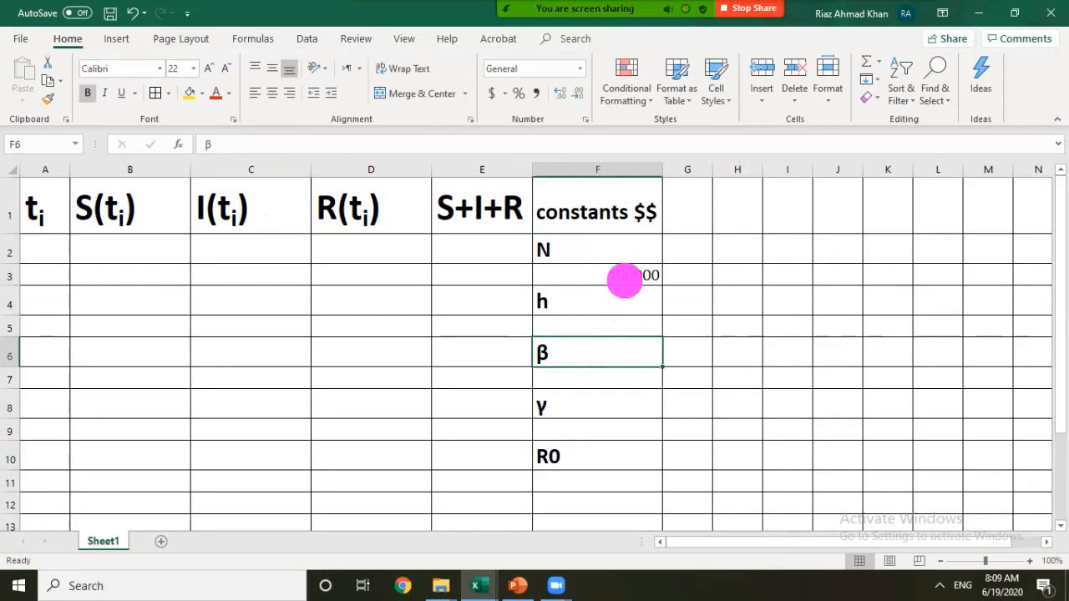
# Step: Center the contents of column F and apply the comma number style to the N value in F3
pyautogui.click(625, 280)
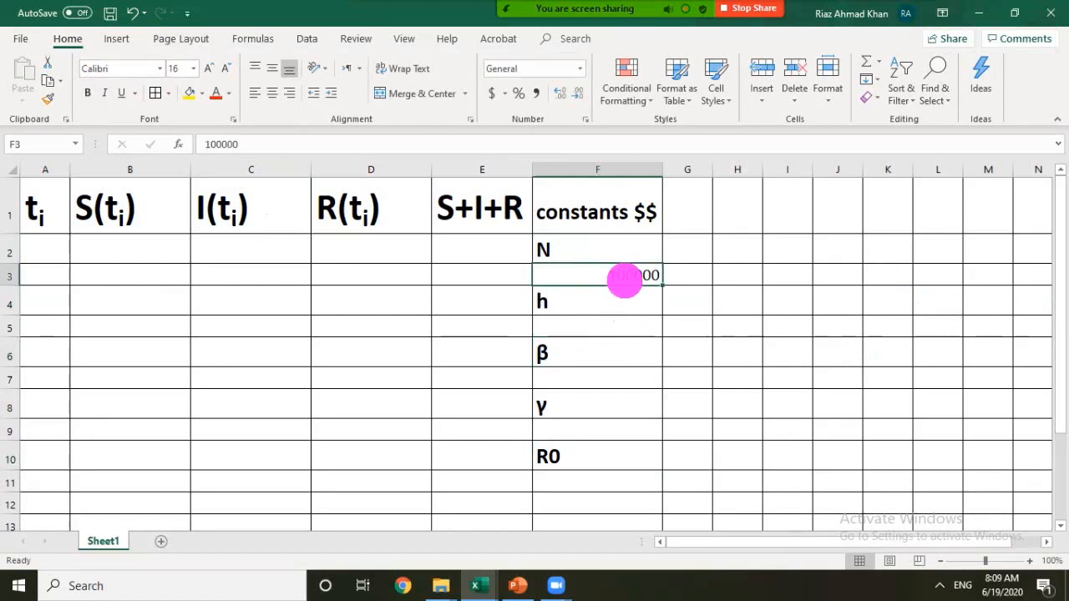
pyautogui.click(578, 168)
pyautogui.click(272, 93)
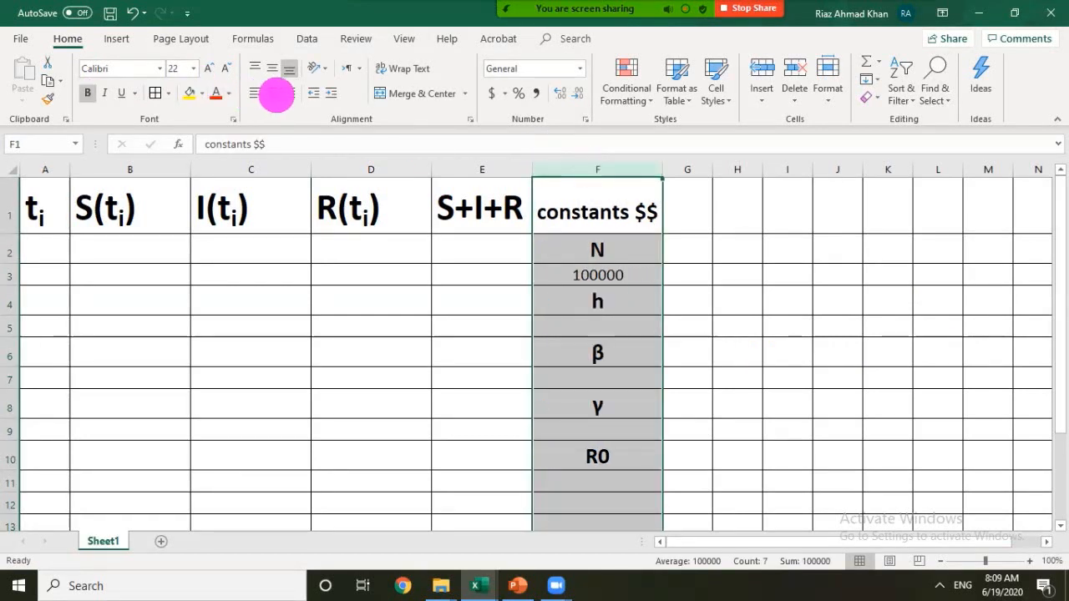
pyautogui.click(584, 276)
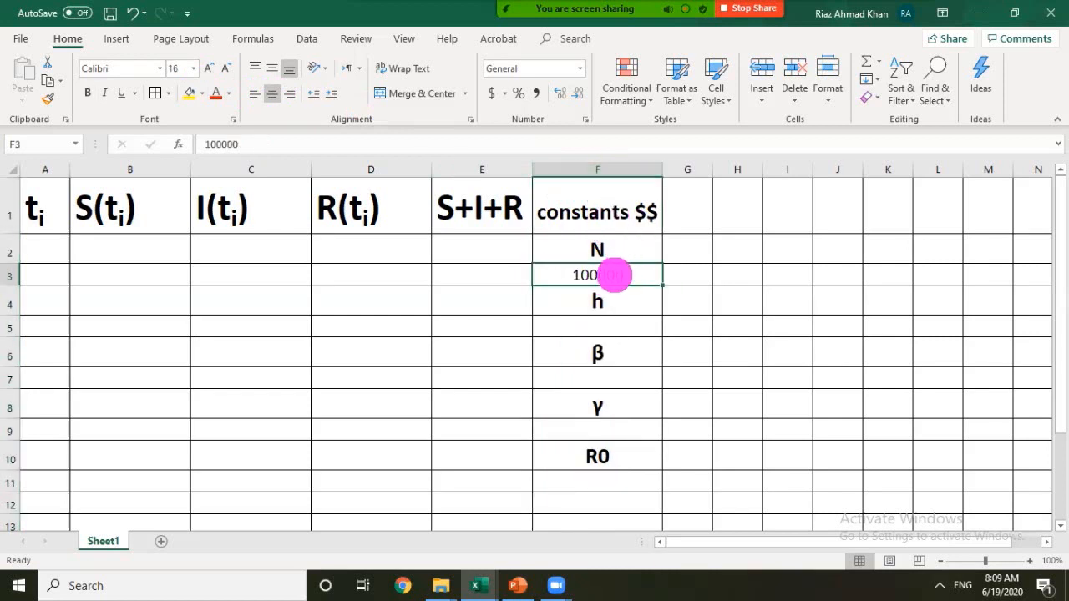
pyautogui.click(536, 92)
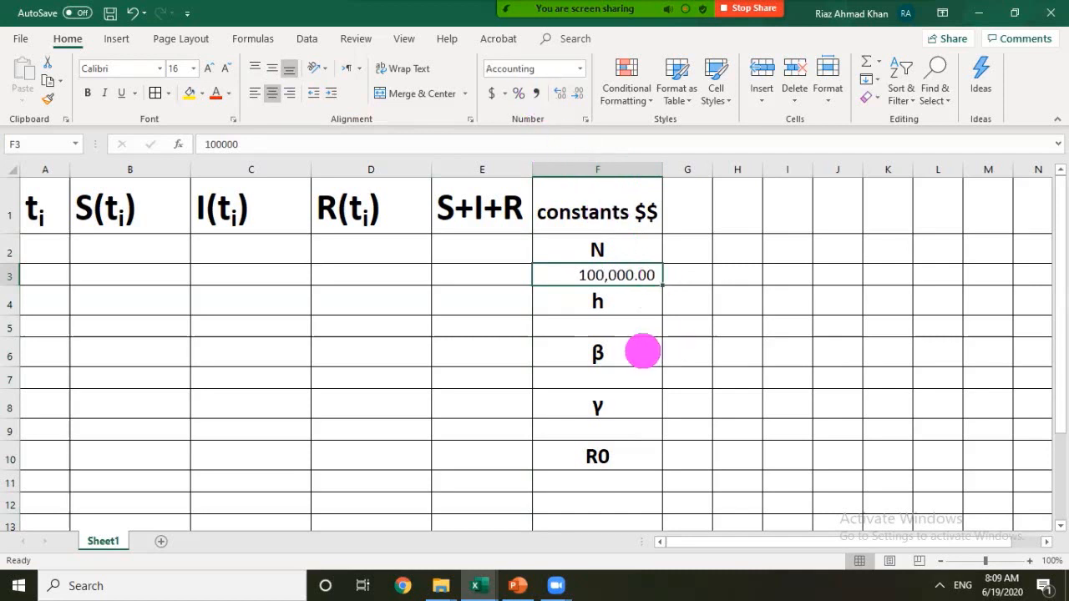
# Step: Enter 1 as the value of h in cell F5
pyautogui.click(596, 328)
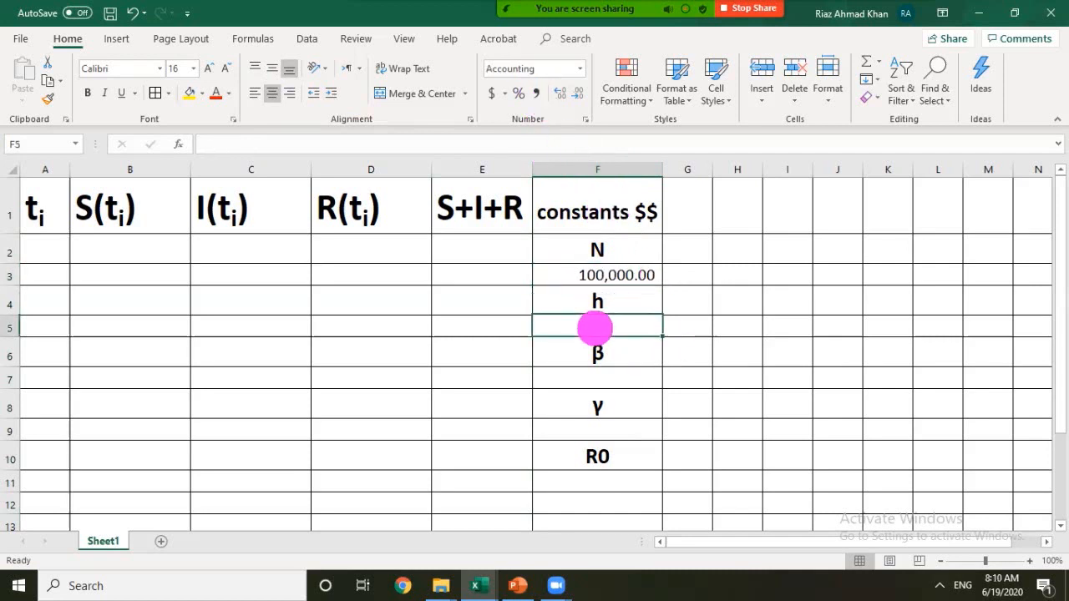
pyautogui.write('1')
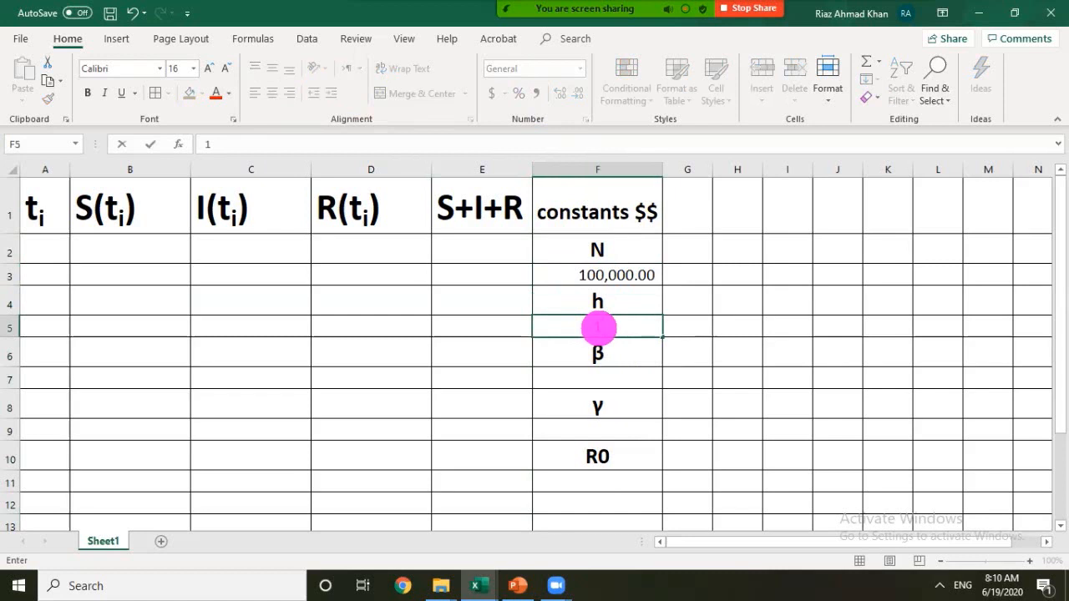
pyautogui.click(599, 378)
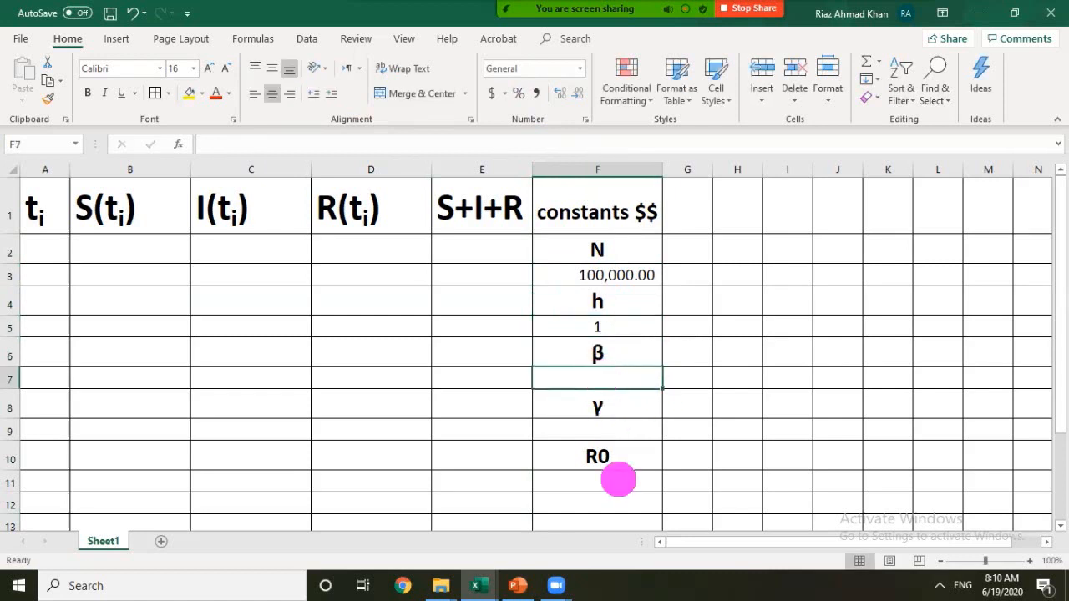
# Step: Enter 2 as the R0 value in cell F11 and the fraction 0 1/10 as the γ value in F9
pyautogui.click(614, 483)
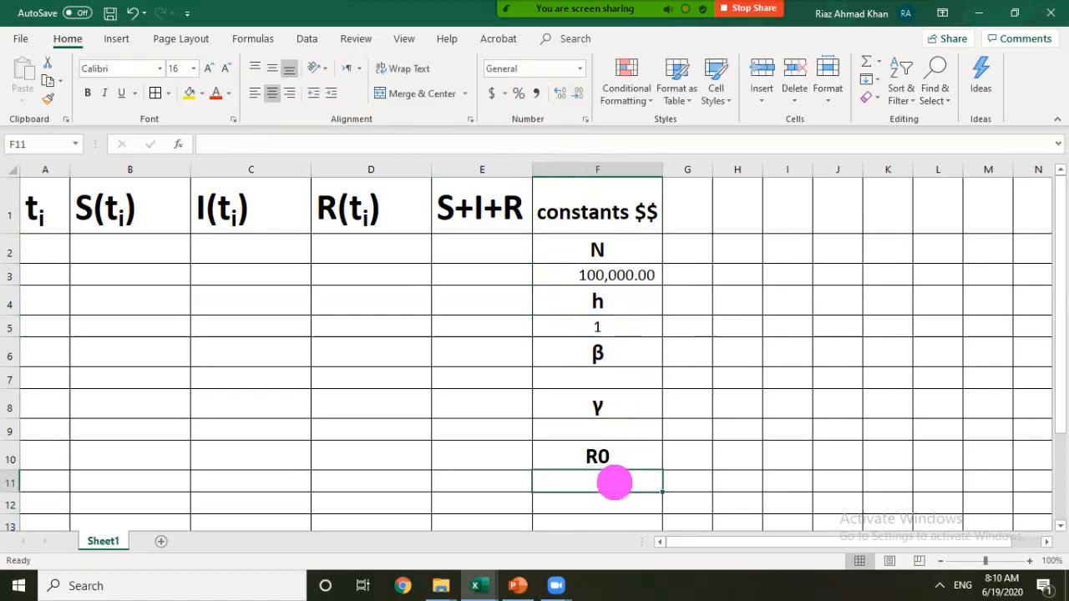
pyautogui.write('2')
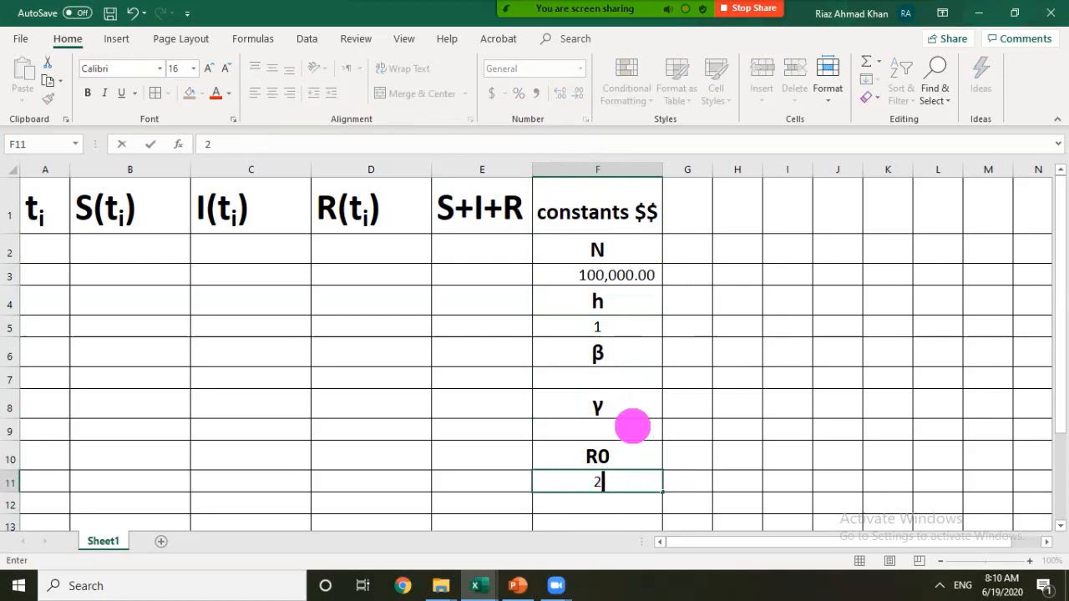
pyautogui.click(627, 427)
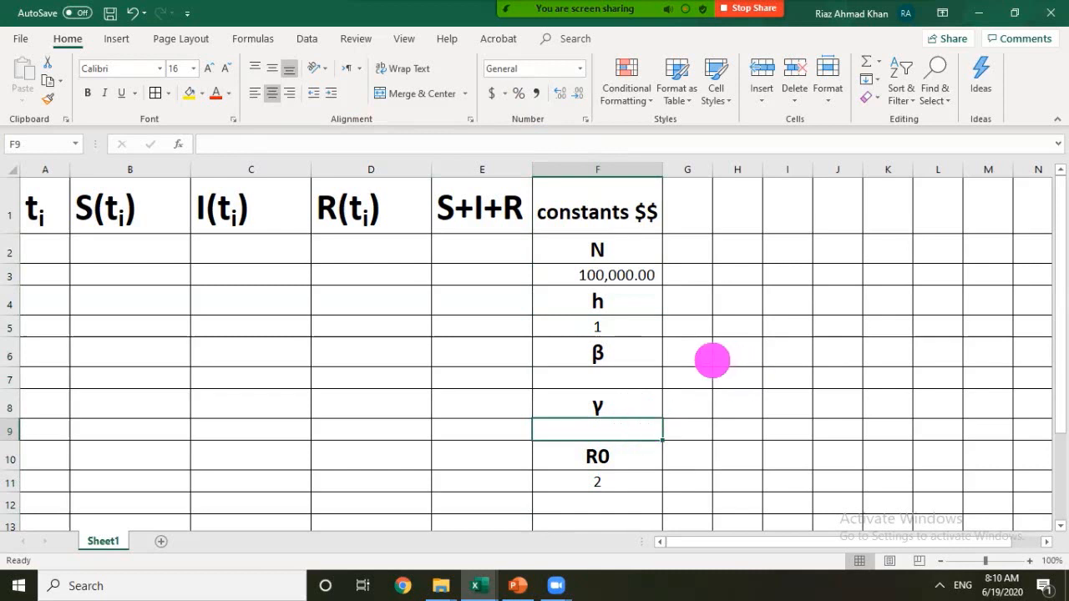
pyautogui.write('0')
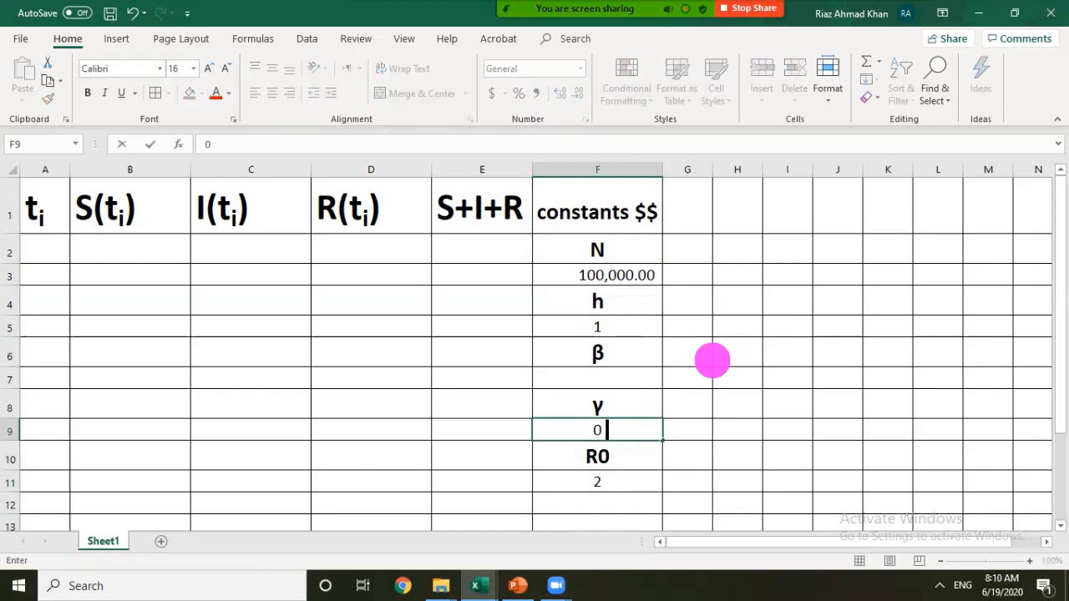
pyautogui.write(' 1/10')
pyautogui.press('Return')
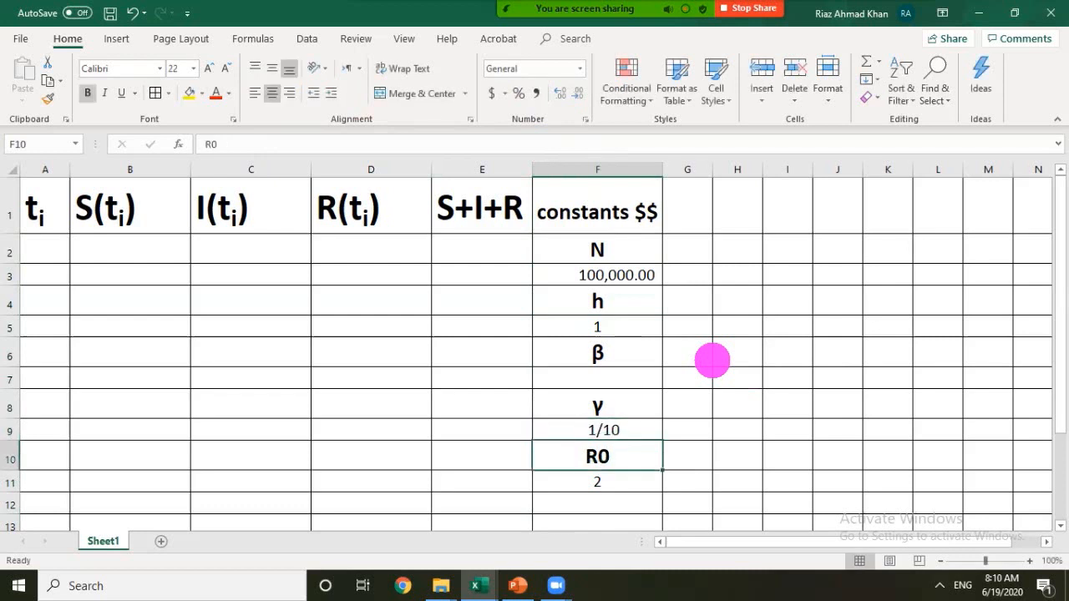
# Step: Calculate β in cell F7 as γ times R0 with the formula =F9*F11
pyautogui.doubleClick(597, 381)
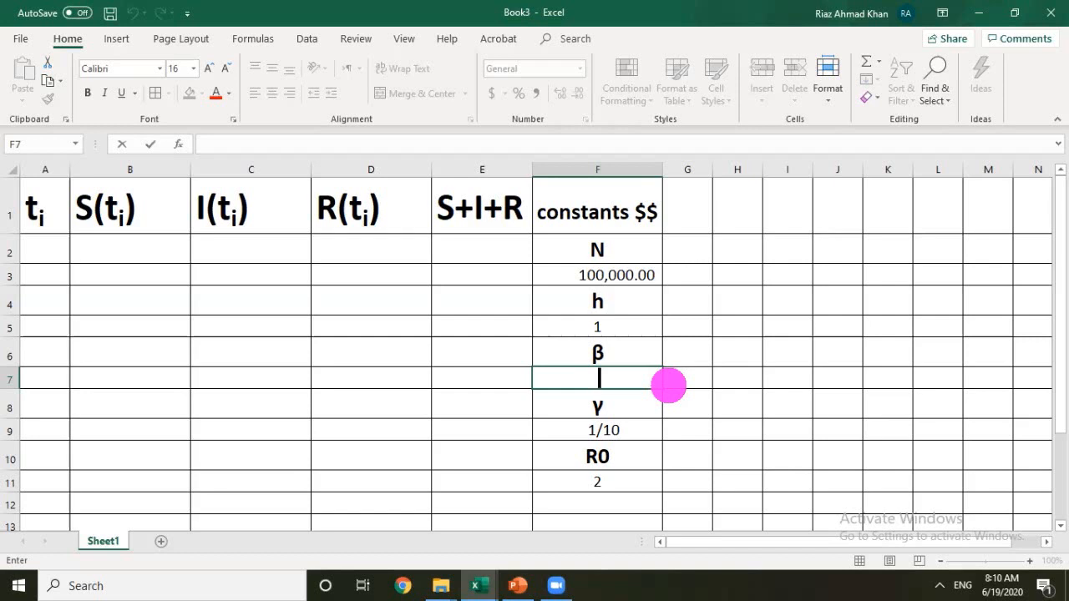
pyautogui.write('=')
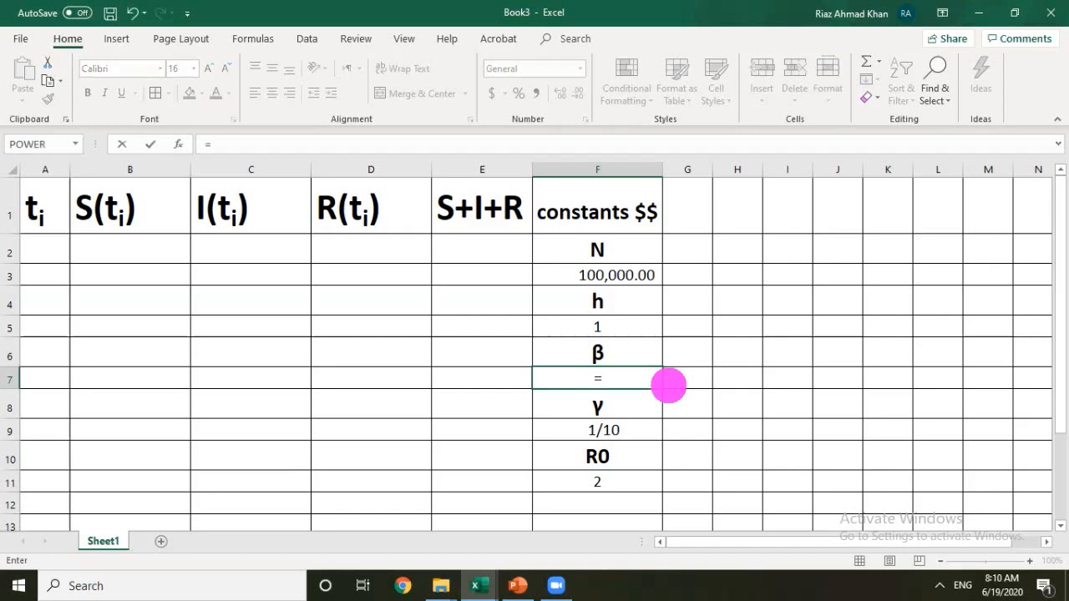
pyautogui.click(623, 432)
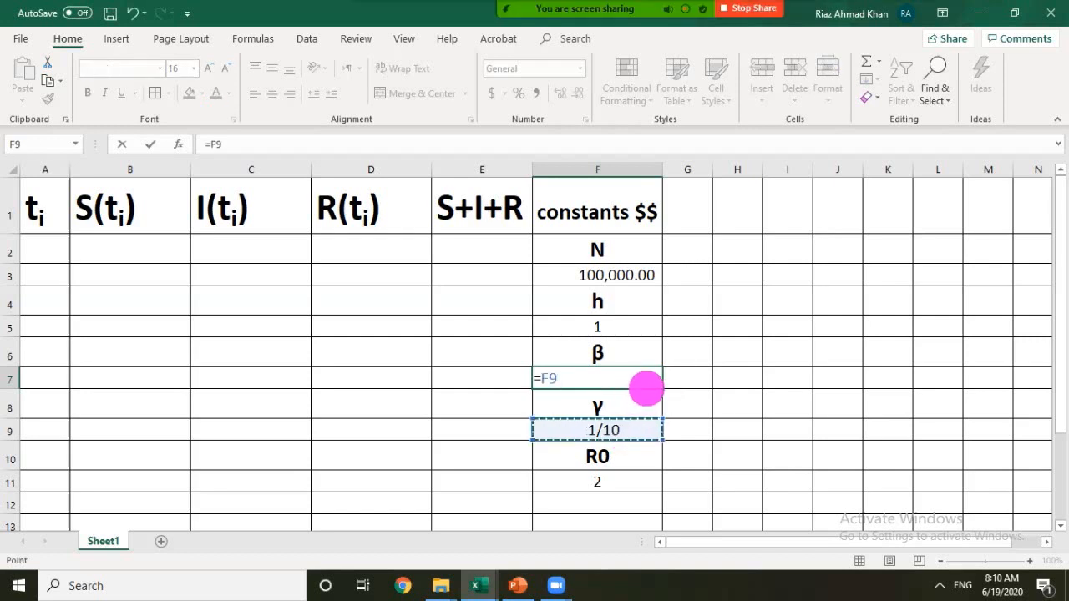
pyautogui.write('*')
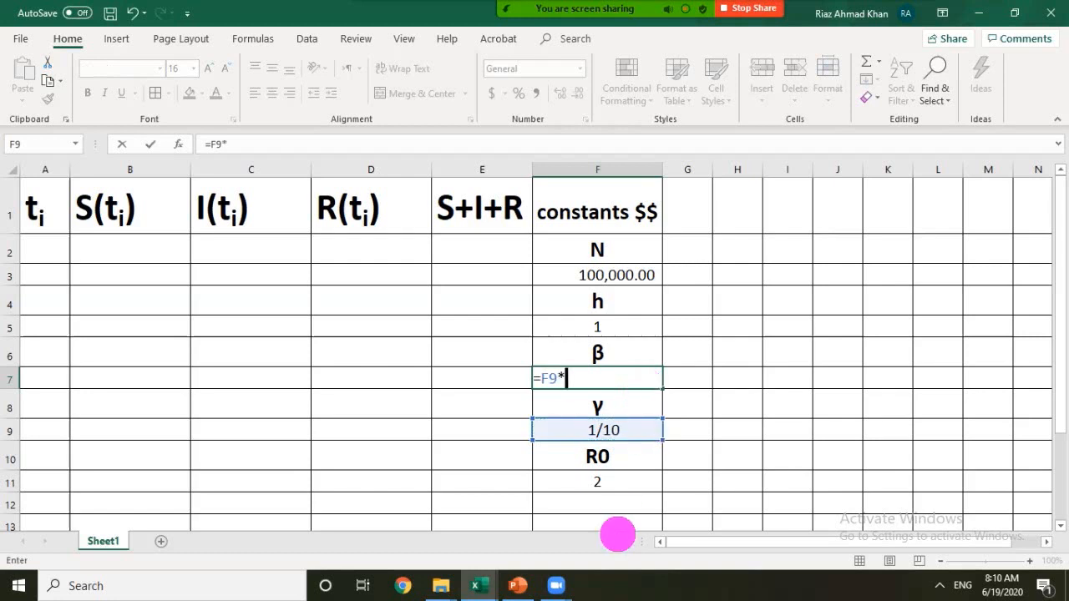
pyautogui.click(611, 481)
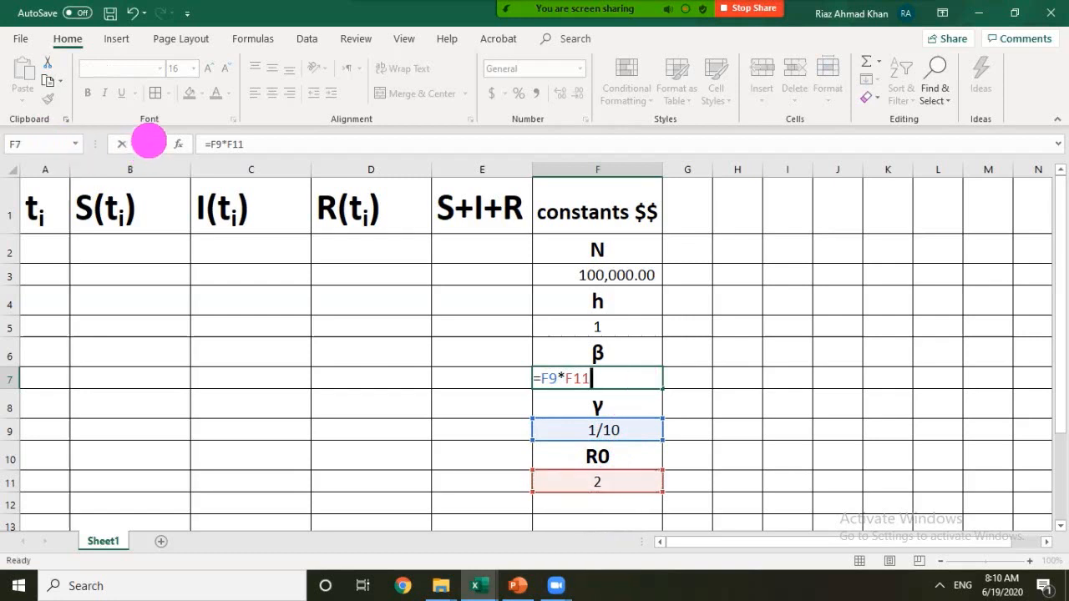
pyautogui.click(148, 143)
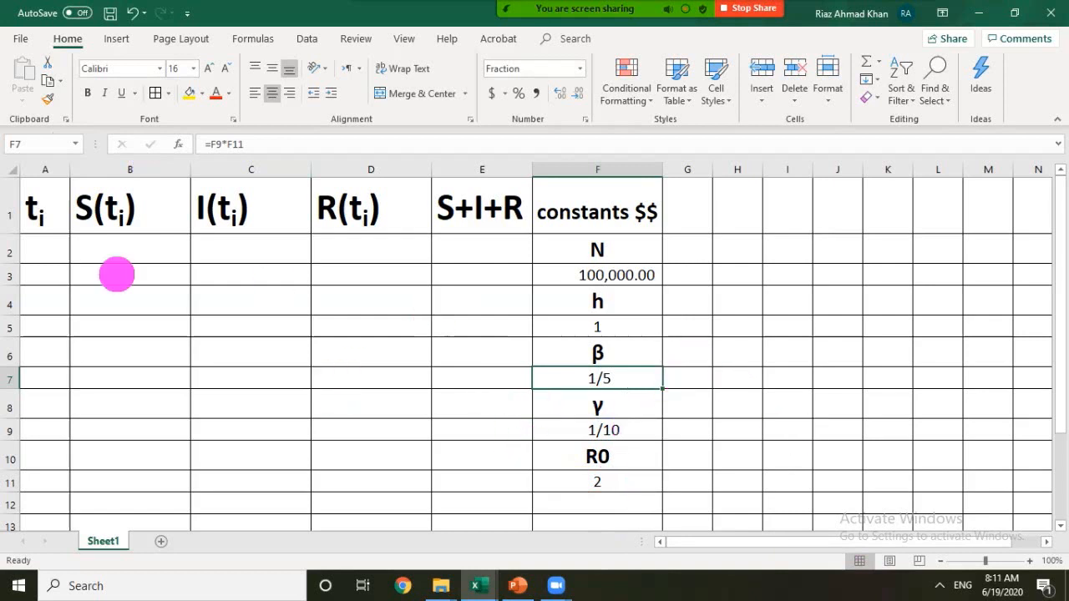
# Step: Enter 0 as the starting time in cell A2 and center the contents of columns A to E
pyautogui.click(58, 255)
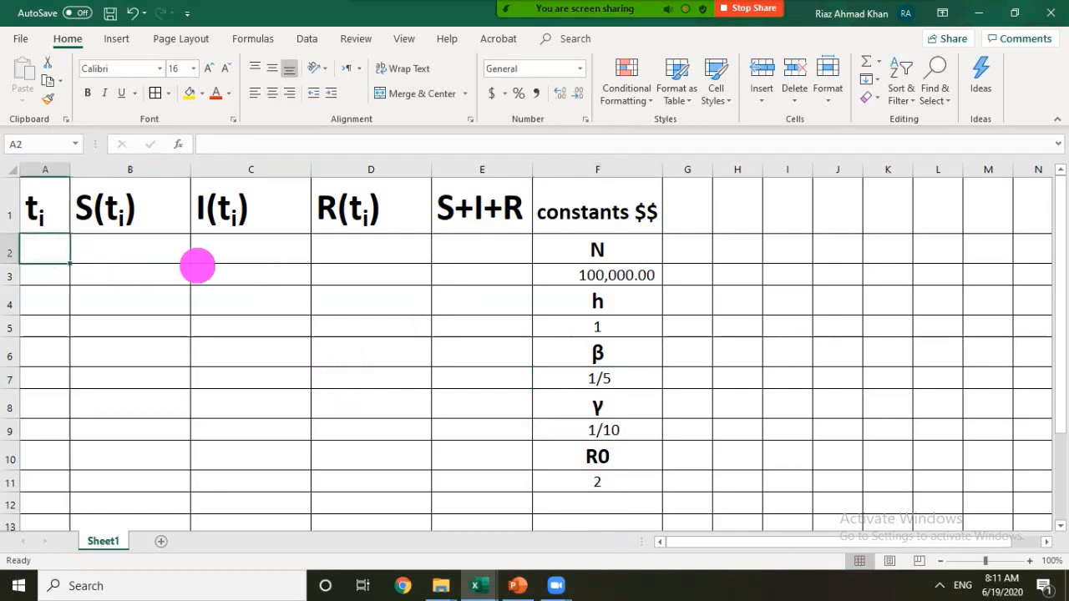
pyautogui.write('0')
pyautogui.press('Tab')
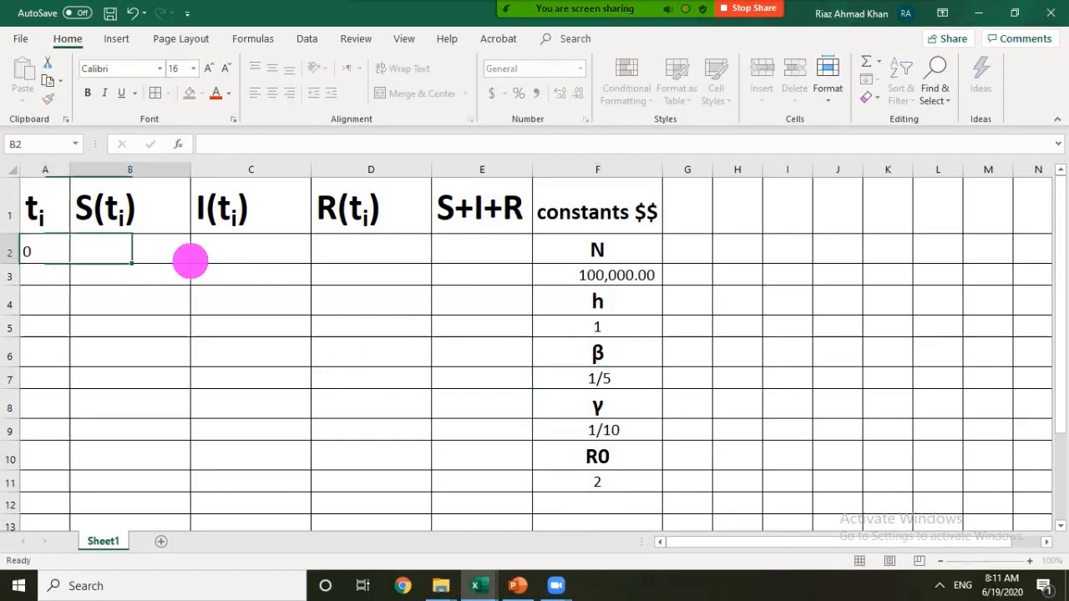
pyautogui.moveTo(45, 169); pyautogui.dragTo(490, 178)
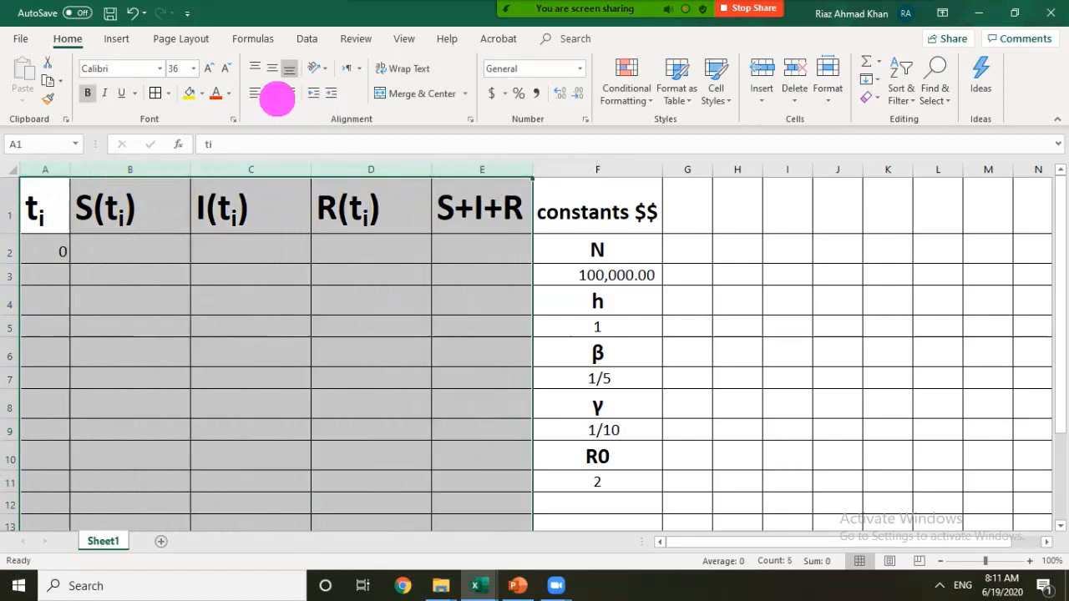
pyautogui.click(273, 93)
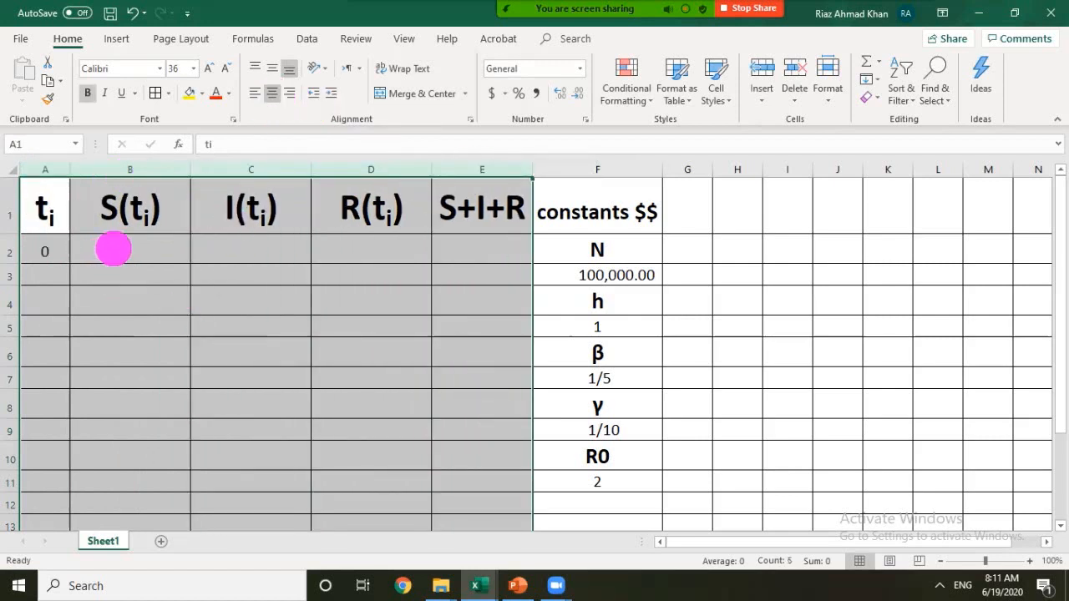
# Step: Enter the initial values 0 for R in cell D2 and 1000 for I in cell C2
pyautogui.click(113, 249)
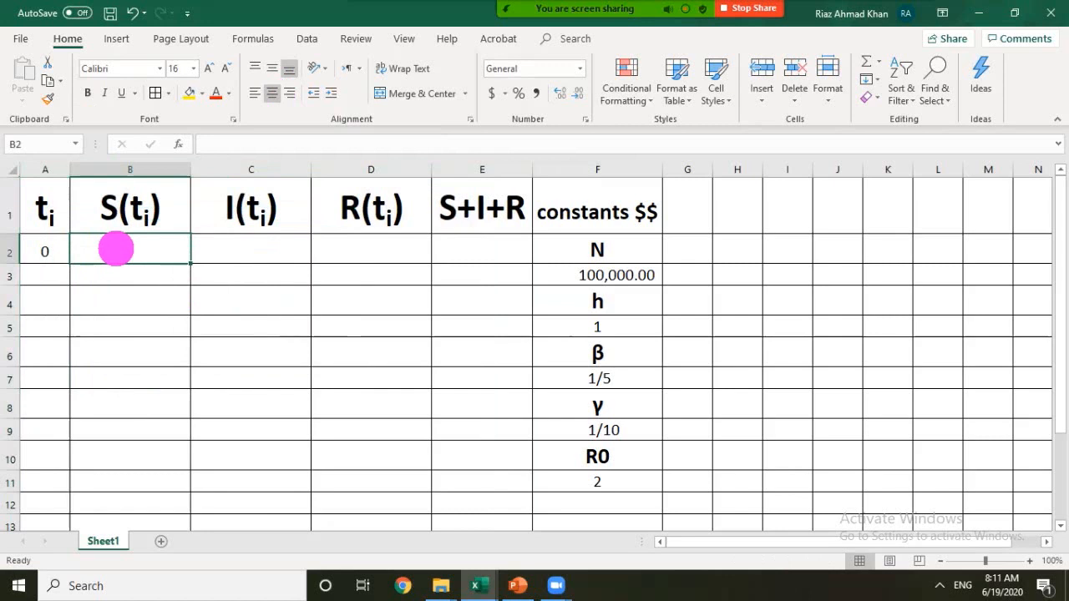
pyautogui.click(371, 246)
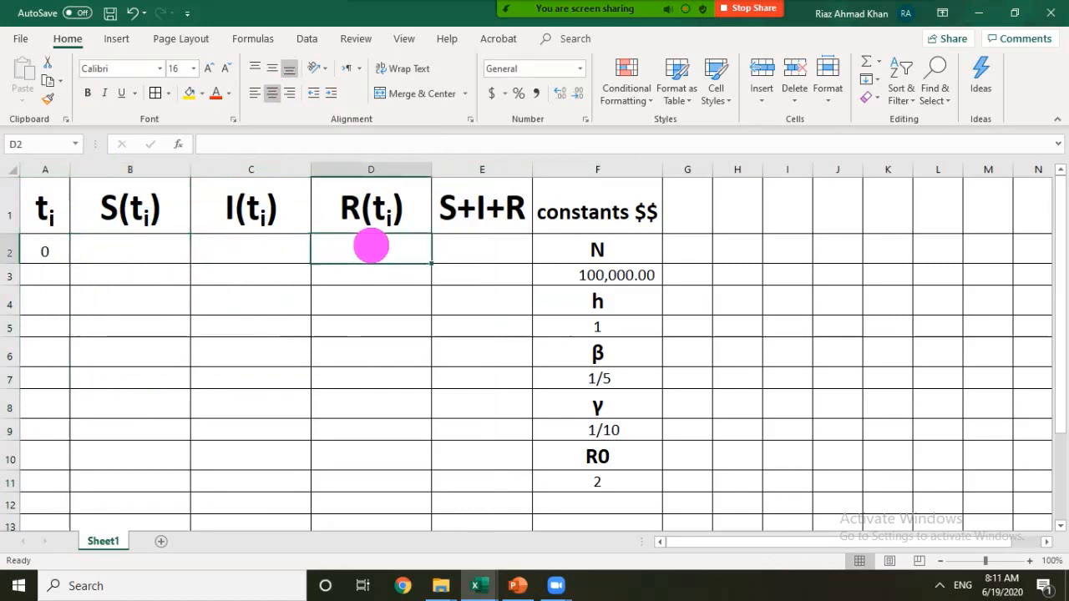
pyautogui.write('0')
pyautogui.click(241, 247)
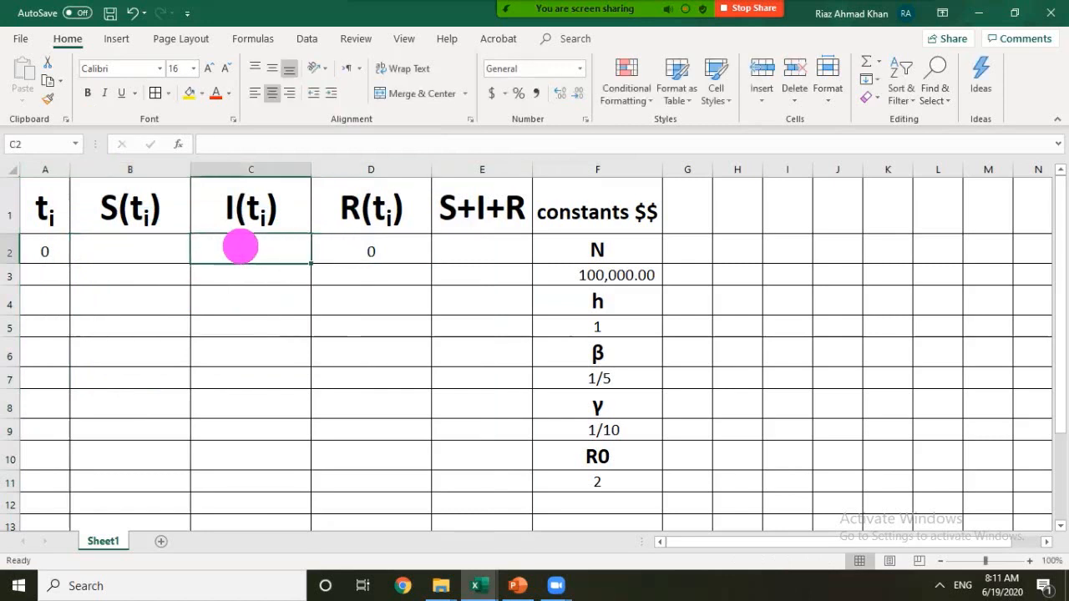
pyautogui.write('10')
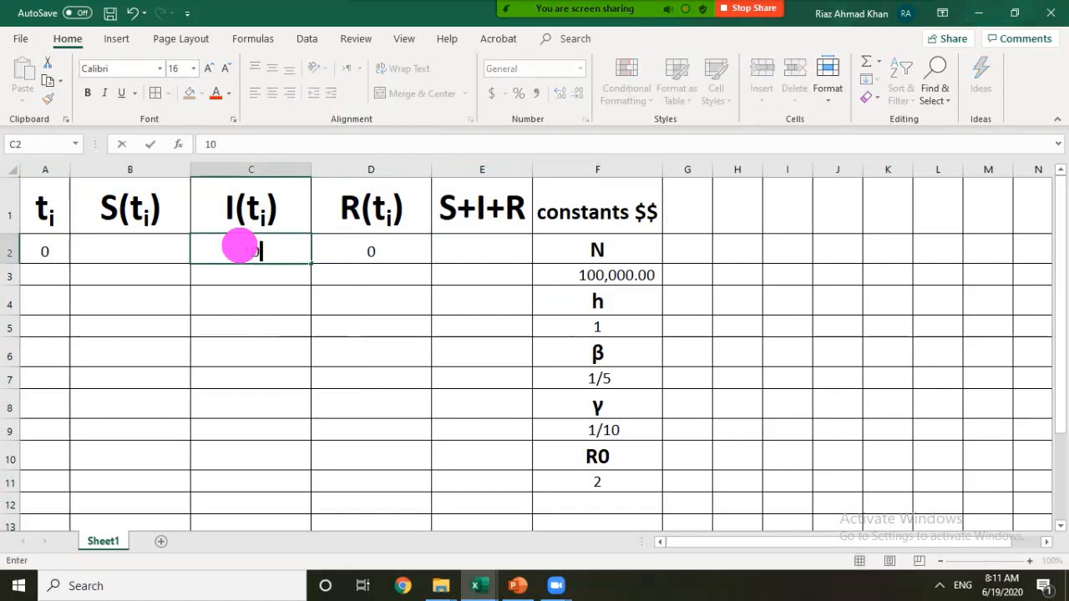
pyautogui.write('00')
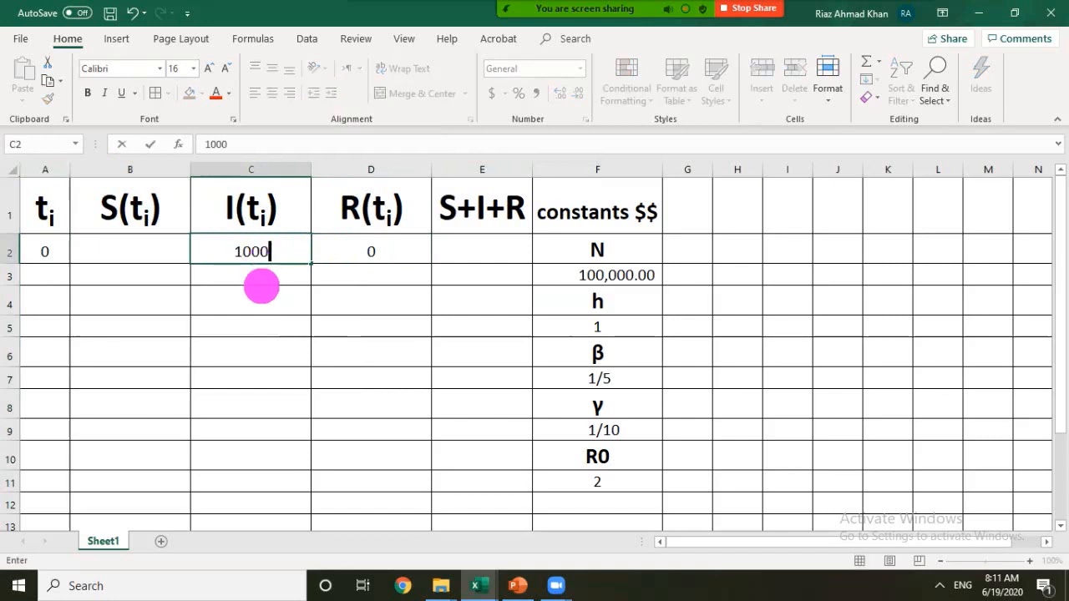
pyautogui.click(258, 287)
# Step: Calculate the initial S value in cell B2 as N minus I with the formula =F3-C2
pyautogui.click(132, 247)
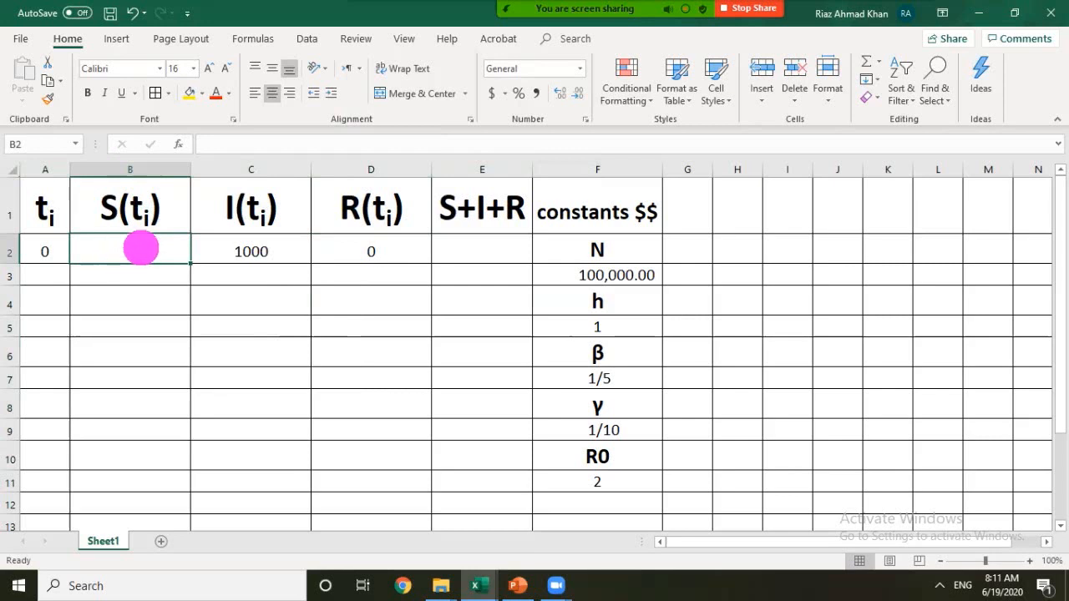
pyautogui.write('=')
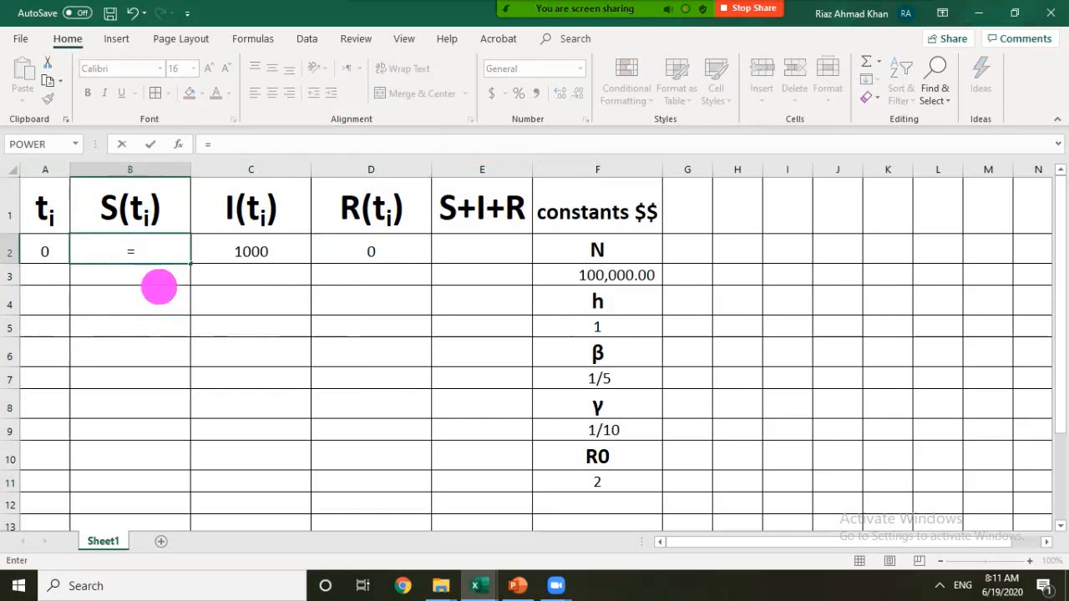
pyautogui.click(601, 276)
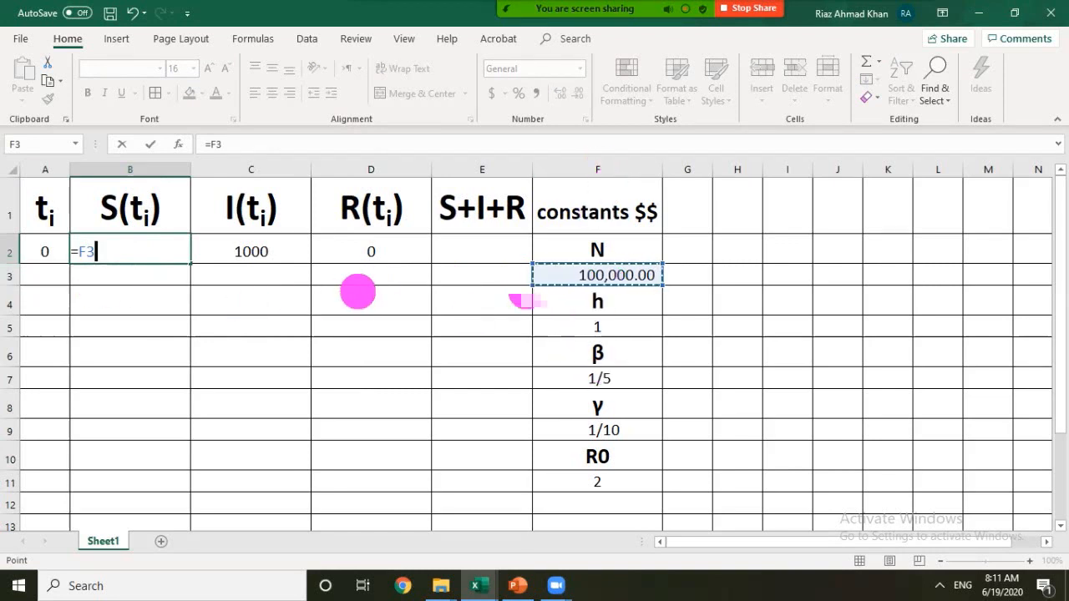
pyautogui.write('-')
pyautogui.click(291, 252)
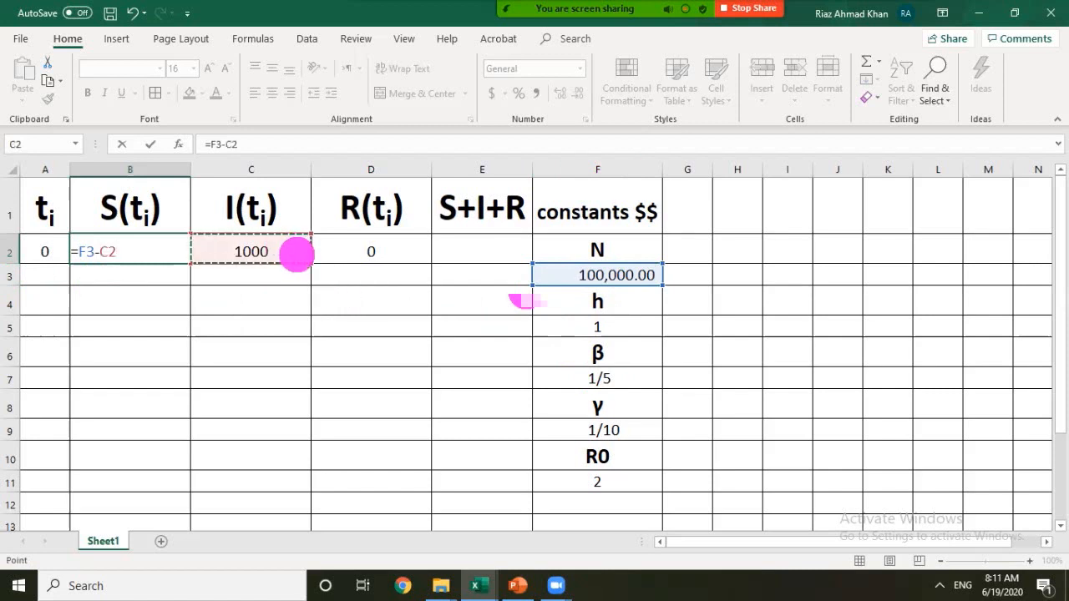
pyautogui.click(151, 144)
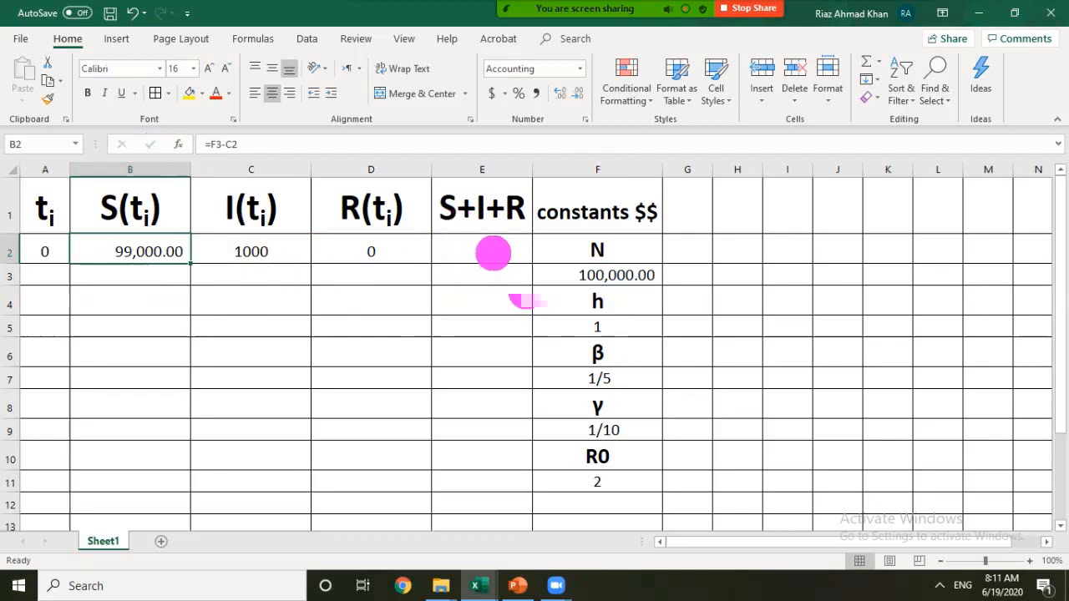
# Step: Calculate the S+I+R total in cell E2 with the formula =B2+C2+D2
pyautogui.click(494, 251)
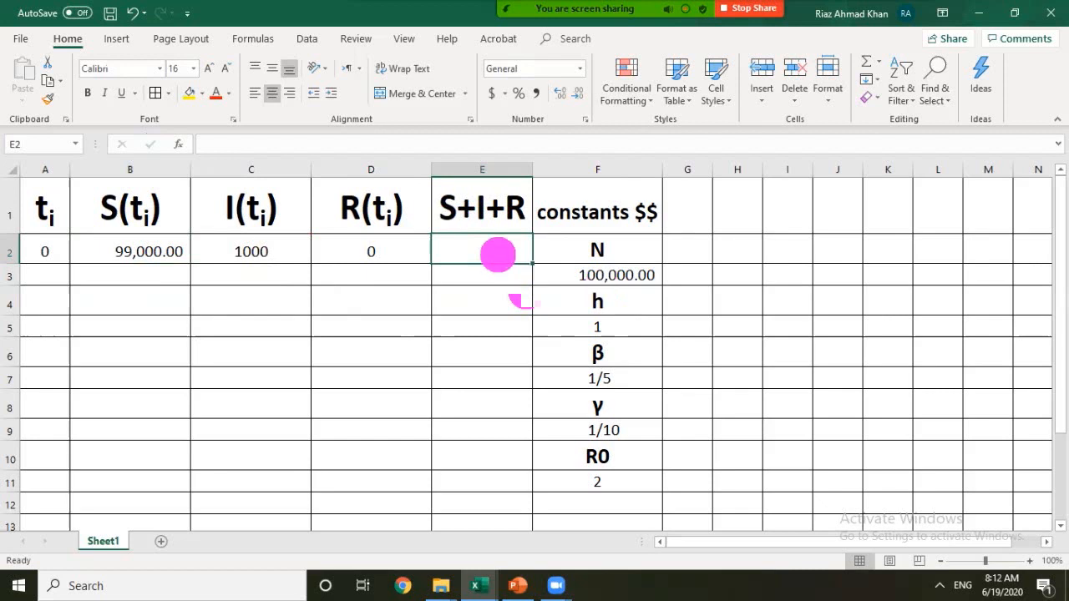
pyautogui.write('=')
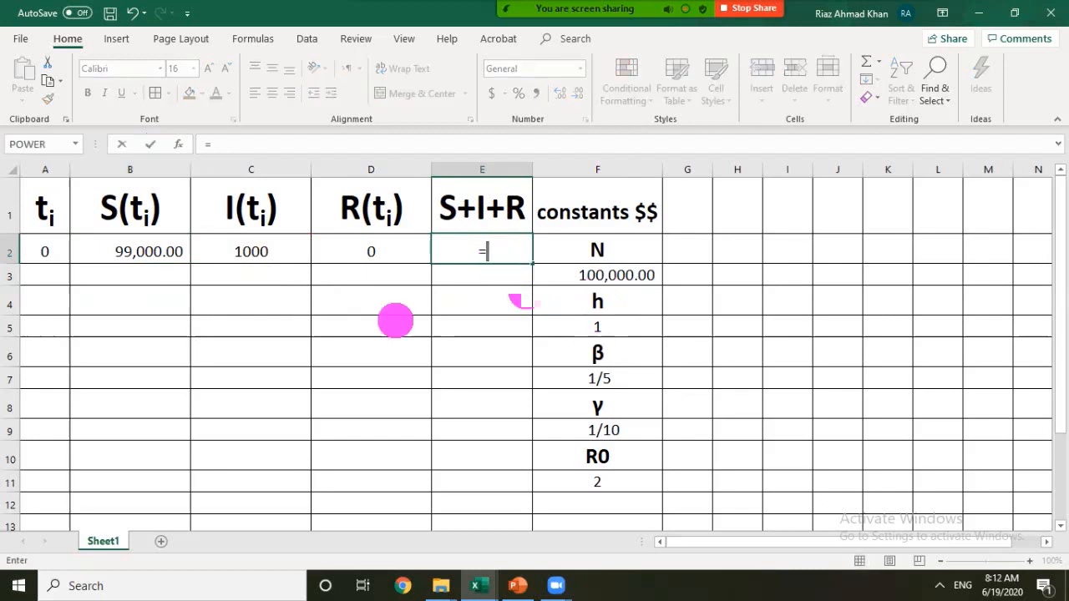
pyautogui.click(159, 249)
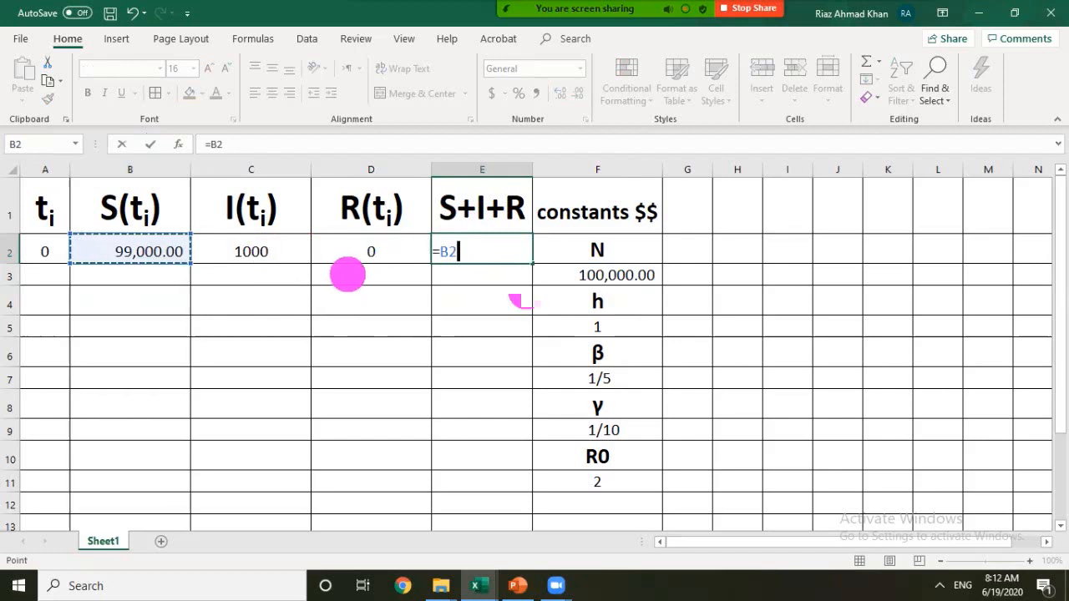
pyautogui.write('+')
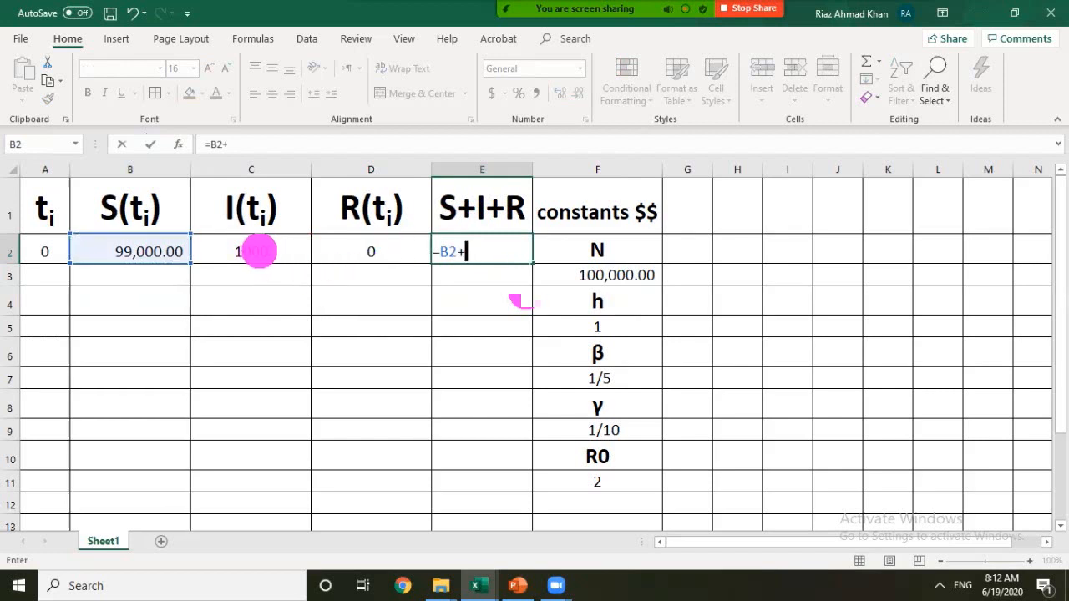
pyautogui.click(261, 251)
pyautogui.write('+')
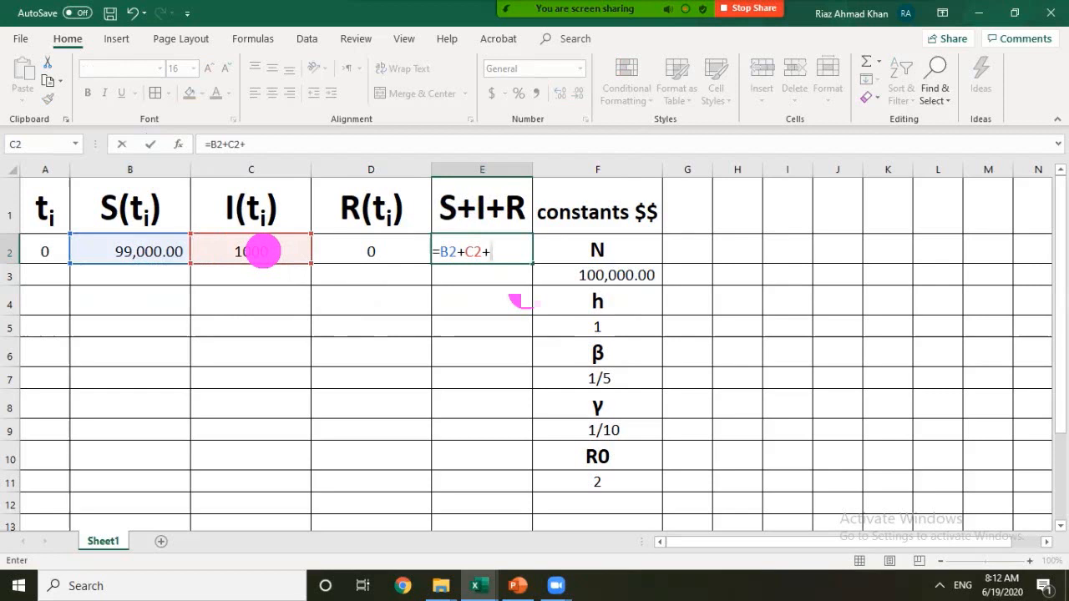
pyautogui.click(395, 250)
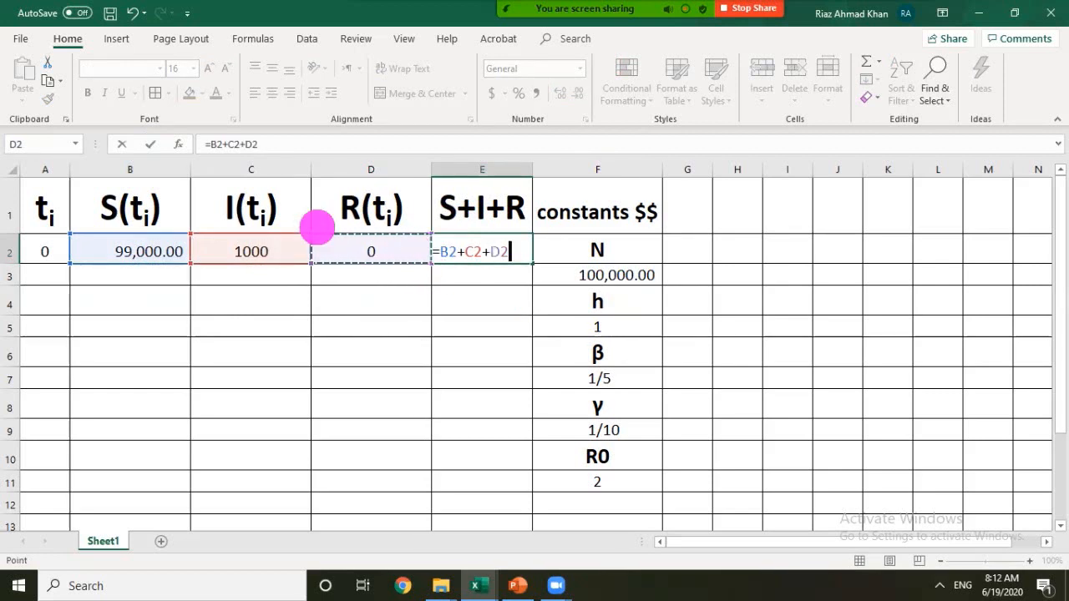
pyautogui.click(152, 146)
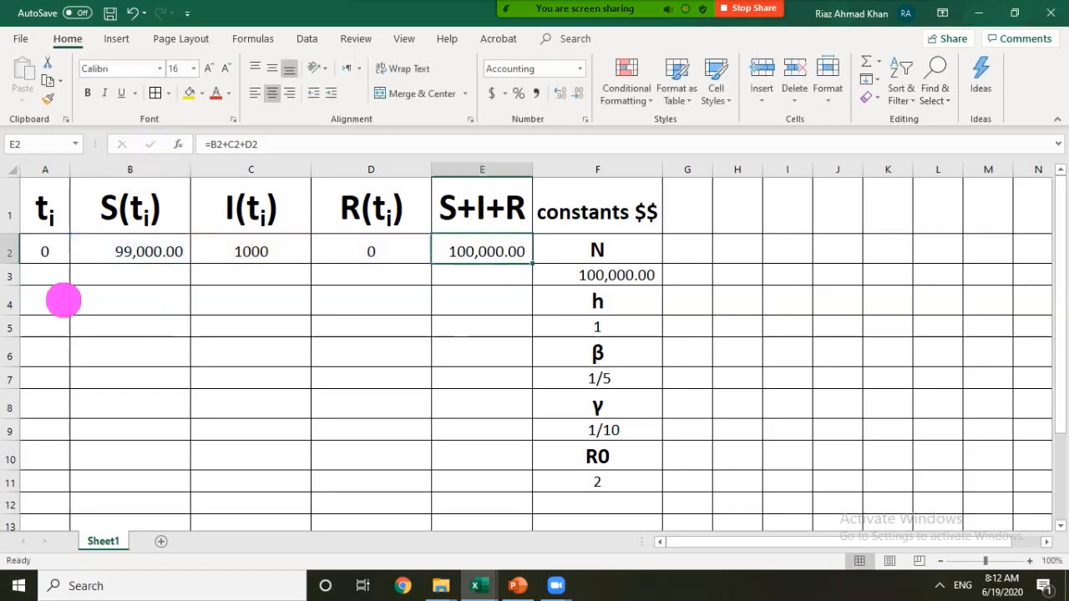
# Step: Enter the time step formula =A2+$F$5 in cell A3, with h as an absolute reference, and fill it down to A12
pyautogui.click(50, 278)
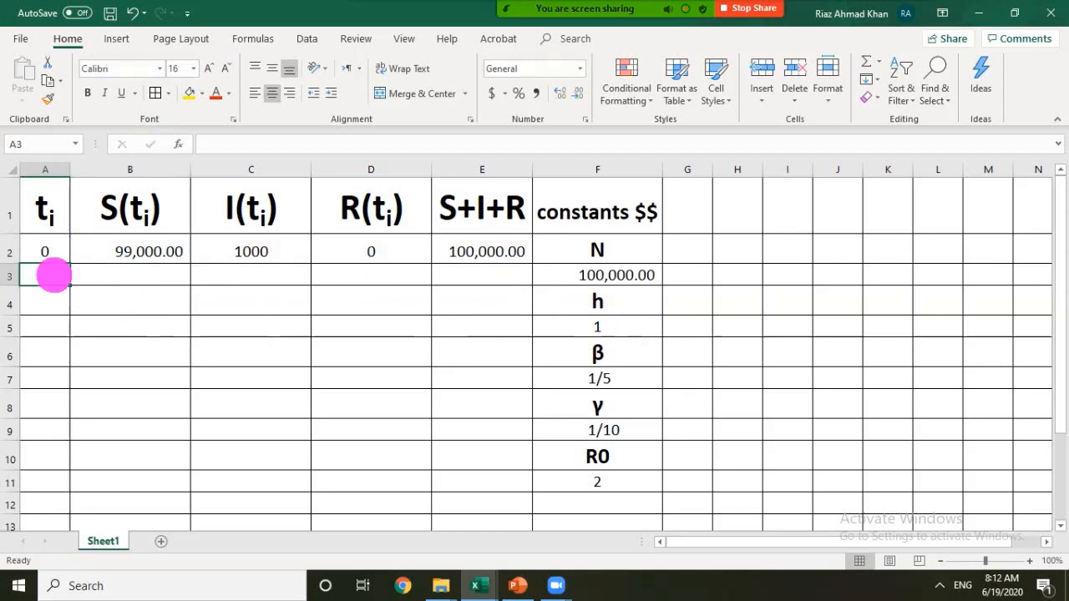
pyautogui.doubleClick(53, 275)
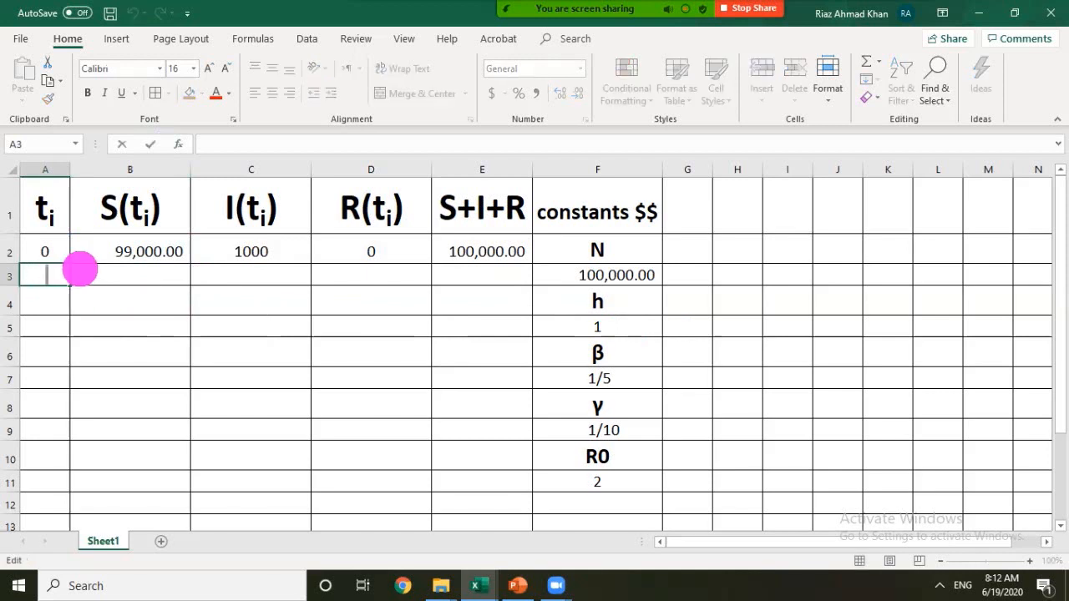
pyautogui.write('=')
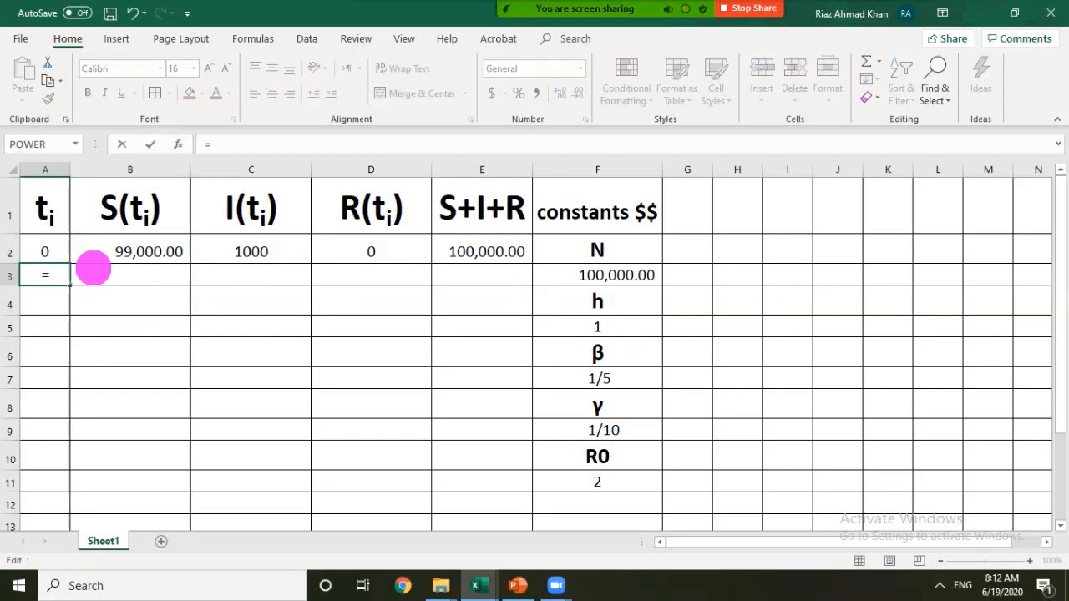
pyautogui.click(52, 250)
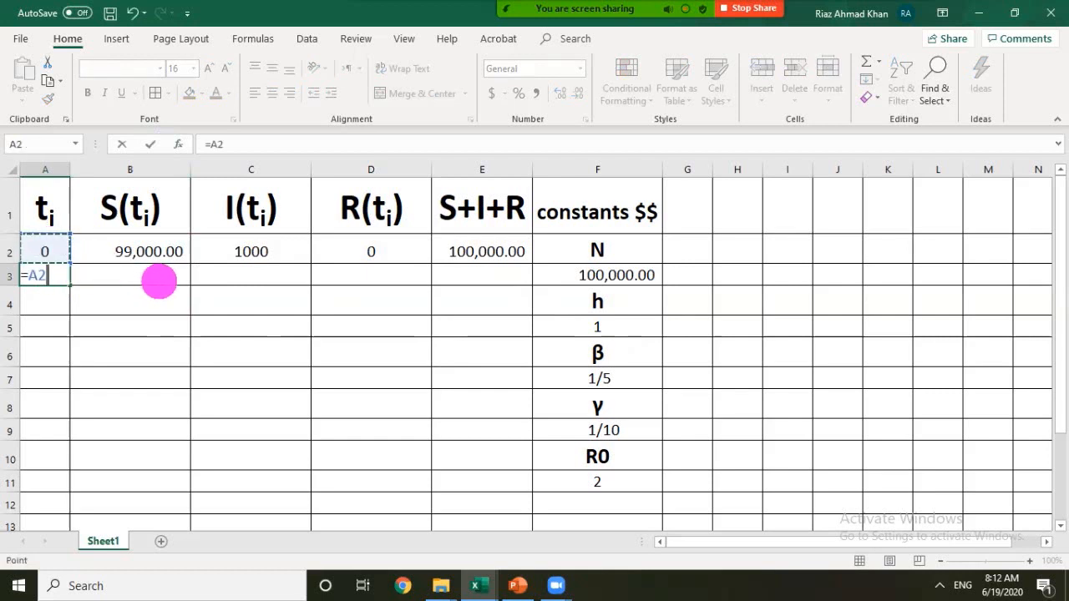
pyautogui.write('+')
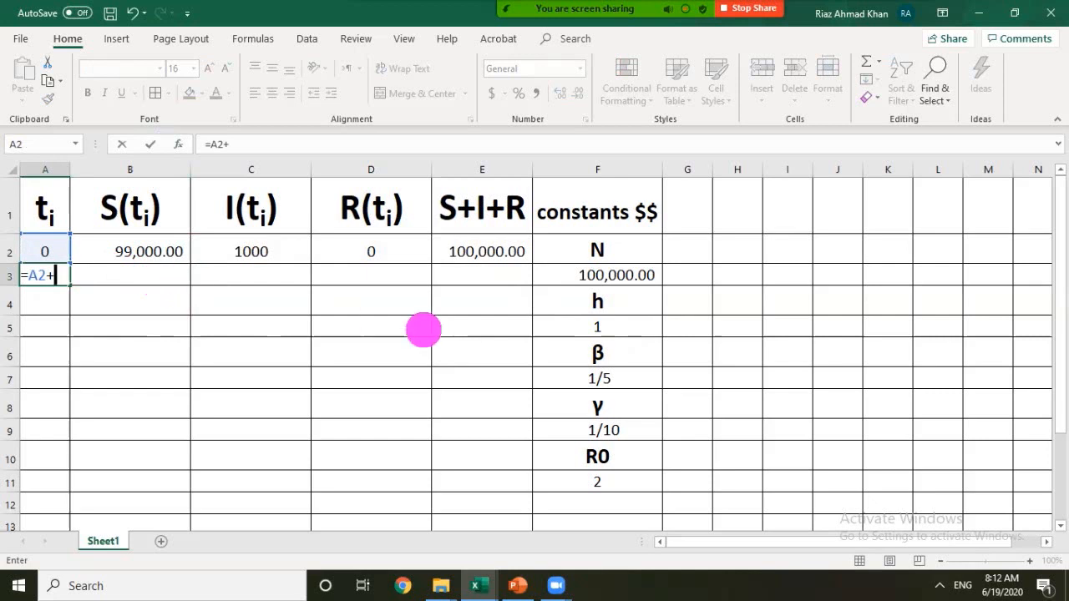
pyautogui.click(606, 325)
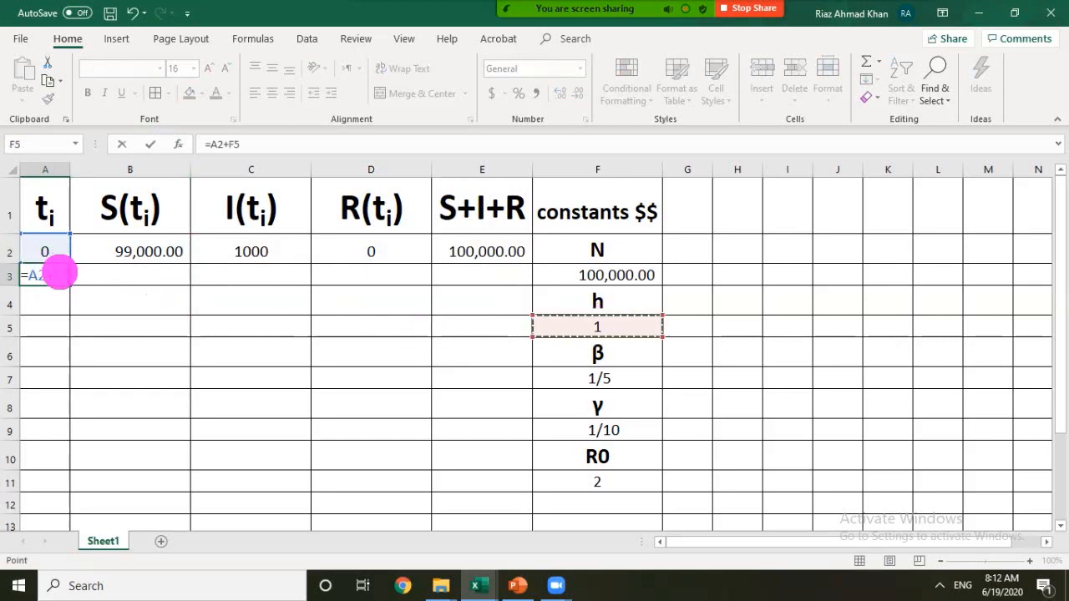
pyautogui.click(58, 273)
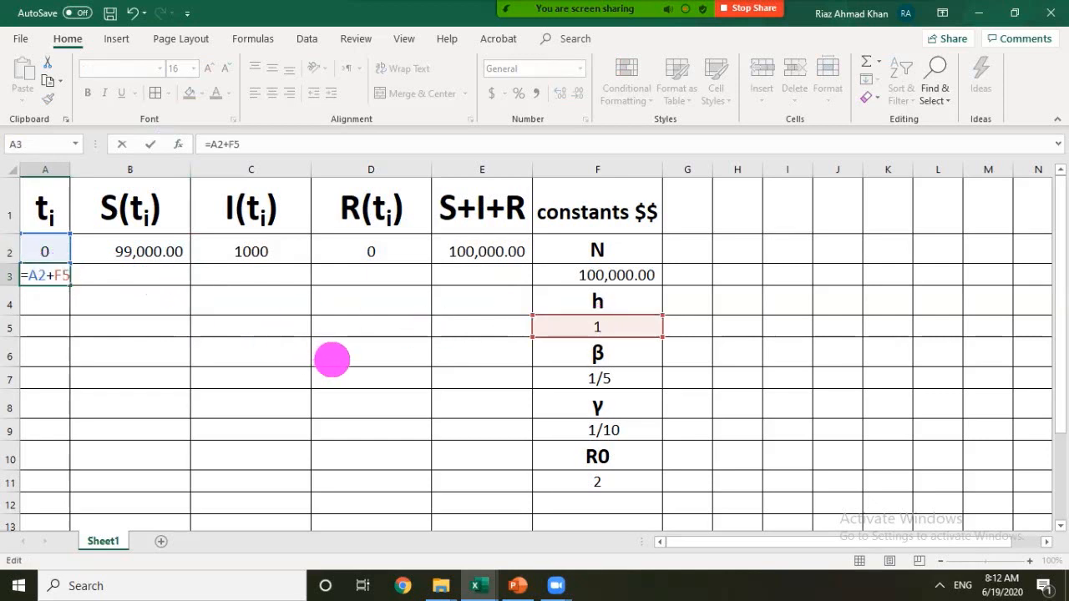
pyautogui.press('F4')
pyautogui.press('F4')
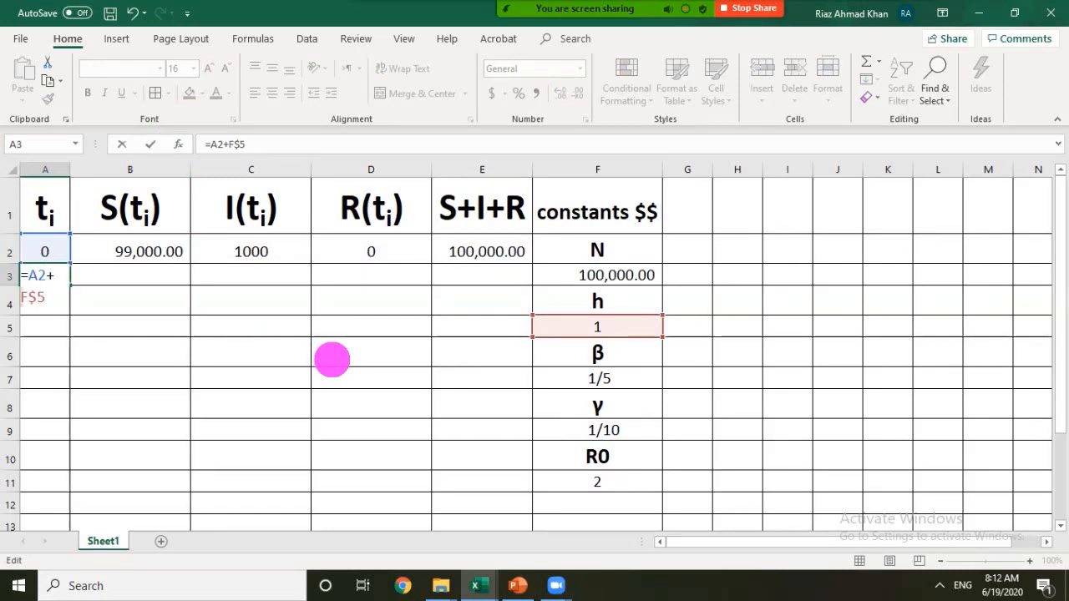
pyautogui.write('$')
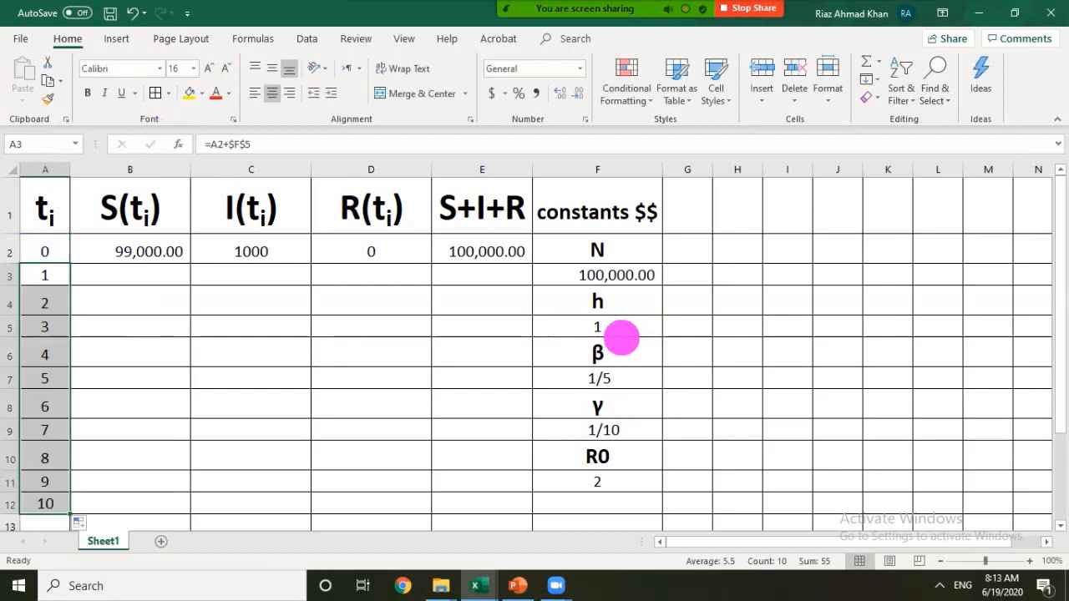
# Step: Test the time column by setting h in cell F5 to 2 and 3, and restore it to 1
pyautogui.click(616, 328)
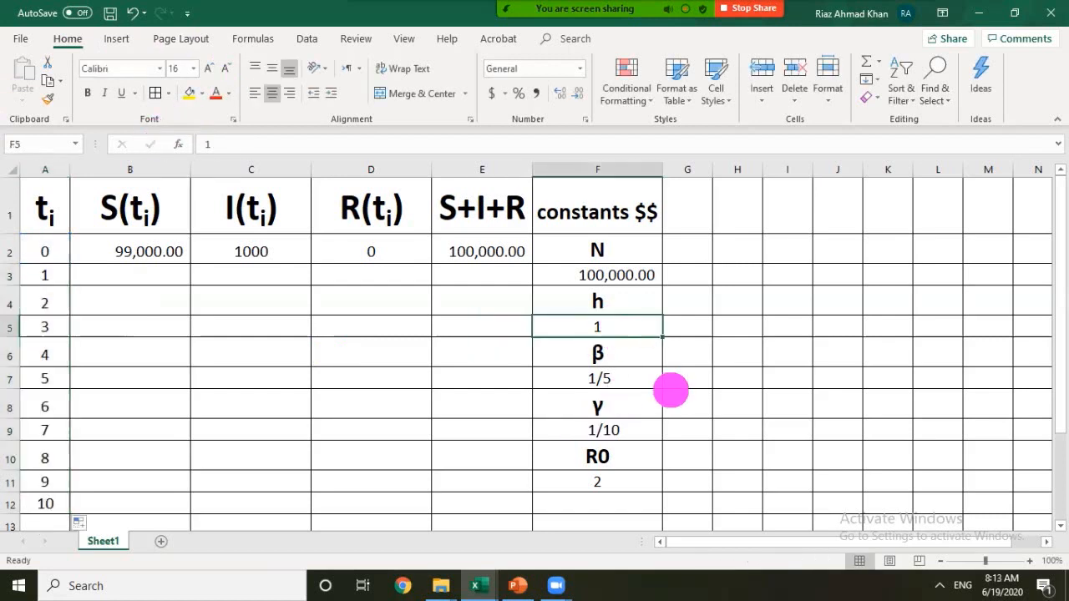
pyautogui.write('2')
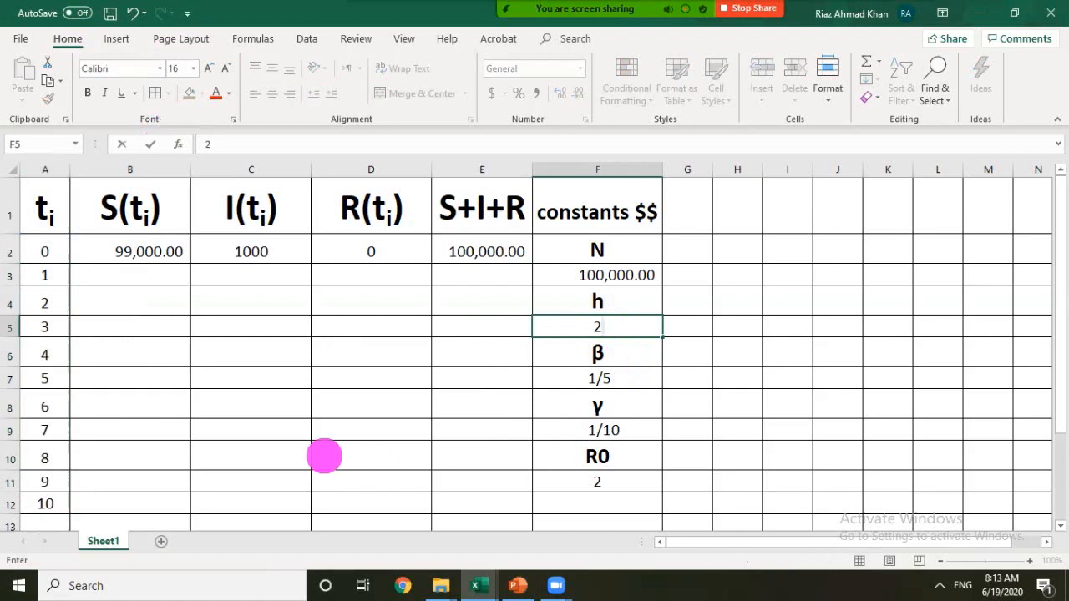
pyautogui.click(161, 398)
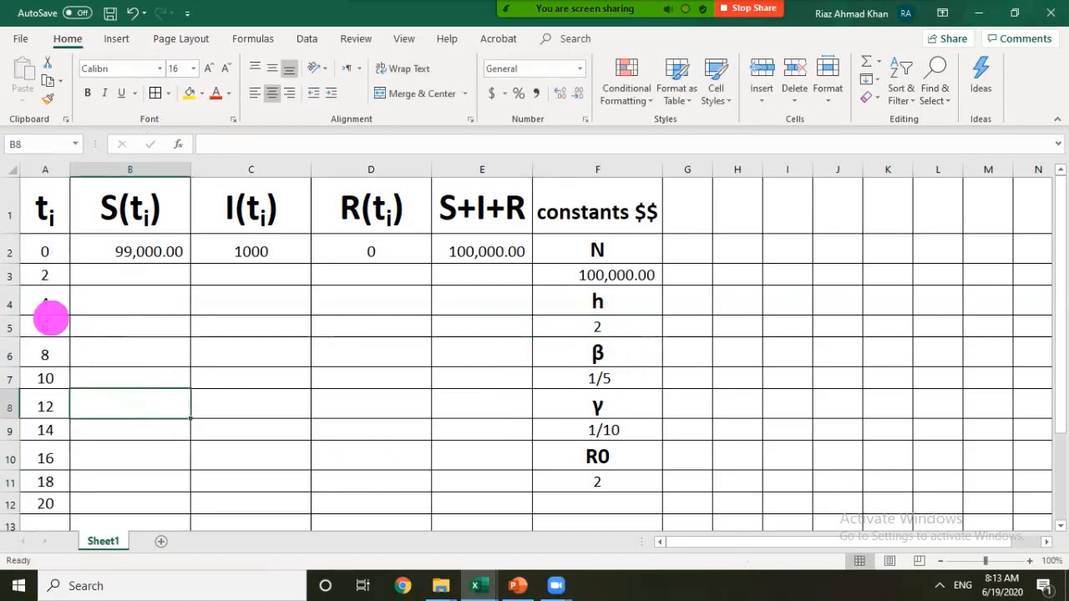
pyautogui.click(604, 330)
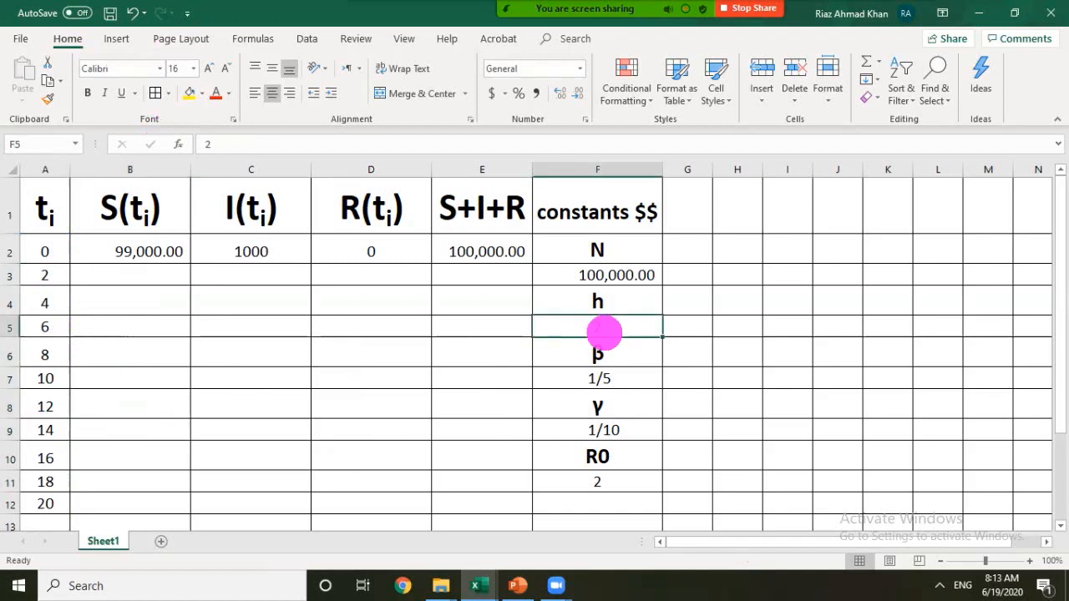
pyautogui.write('3')
pyautogui.click(108, 376)
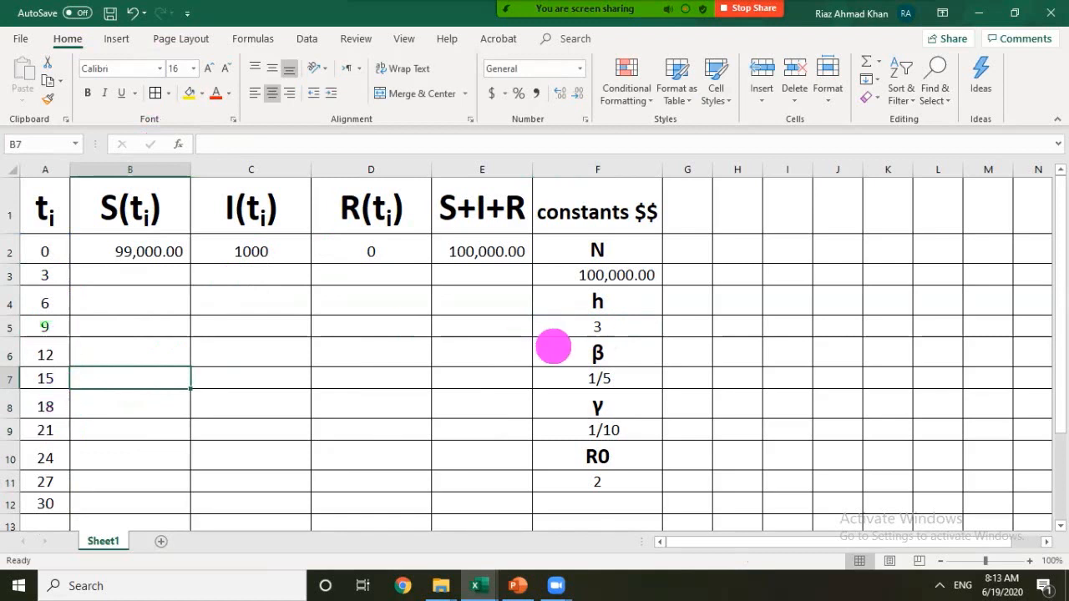
pyautogui.click(606, 331)
pyautogui.write('1')
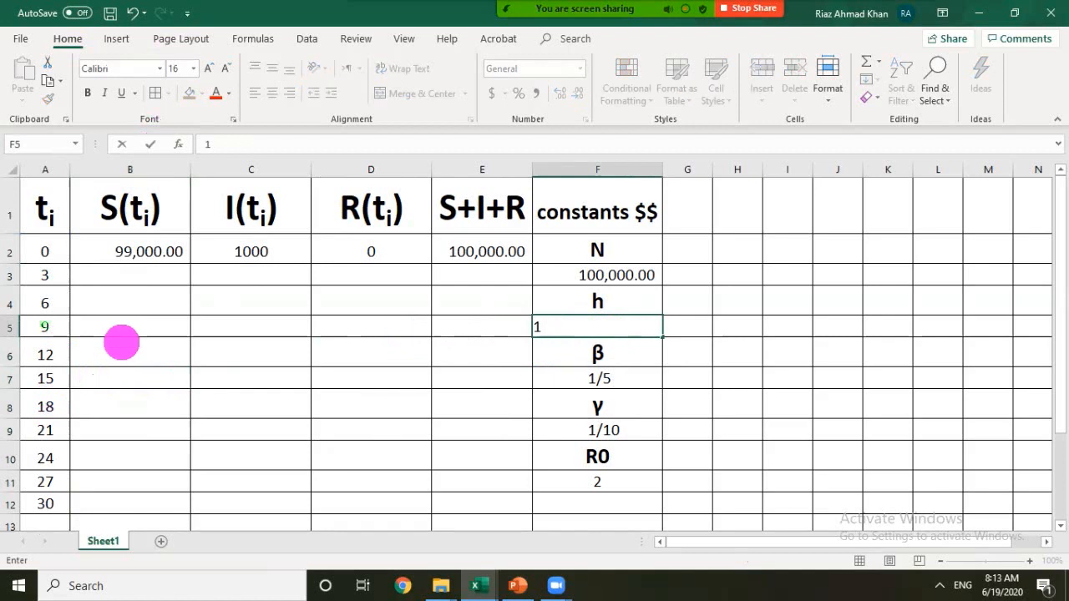
pyautogui.click(121, 342)
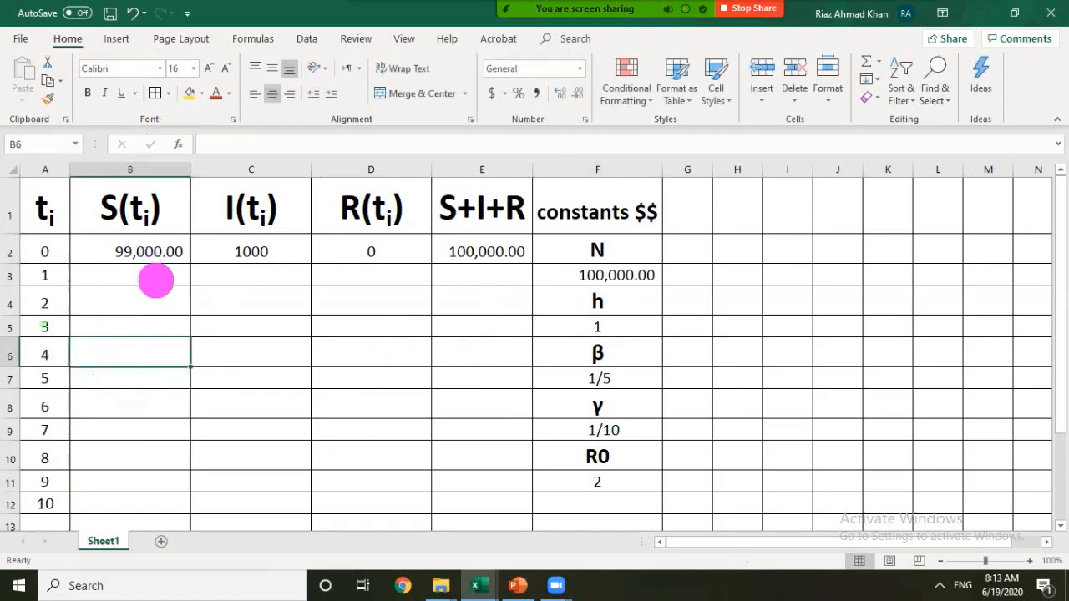
# Step: Select cell B3, check the Euler equation for S(1) on the PowerPoint slide, and return to the Book3 workbook in Excel
pyautogui.click(156, 277)
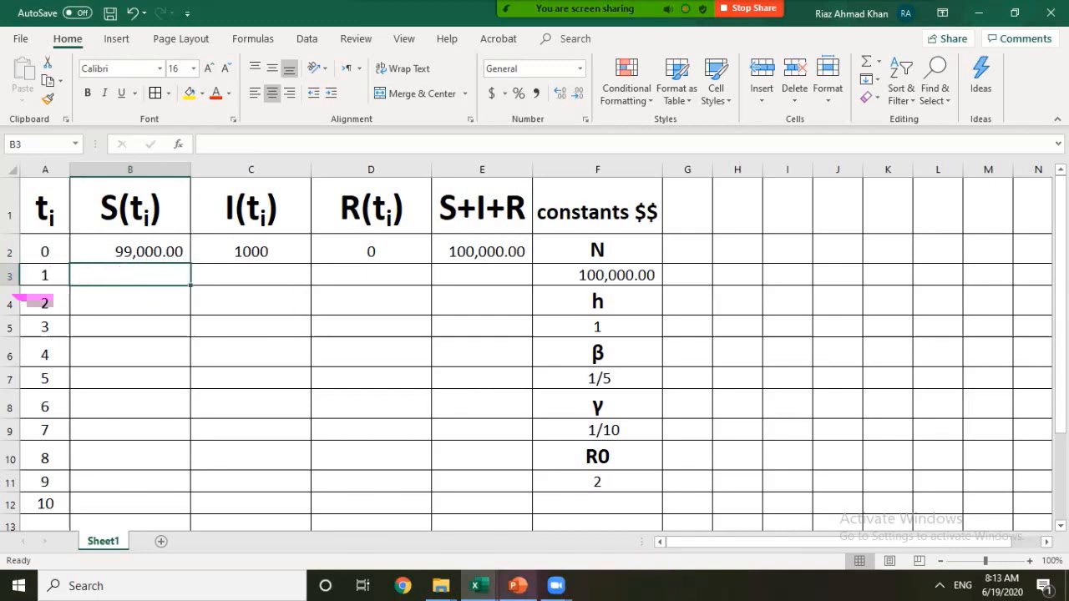
pyautogui.click(518, 585)
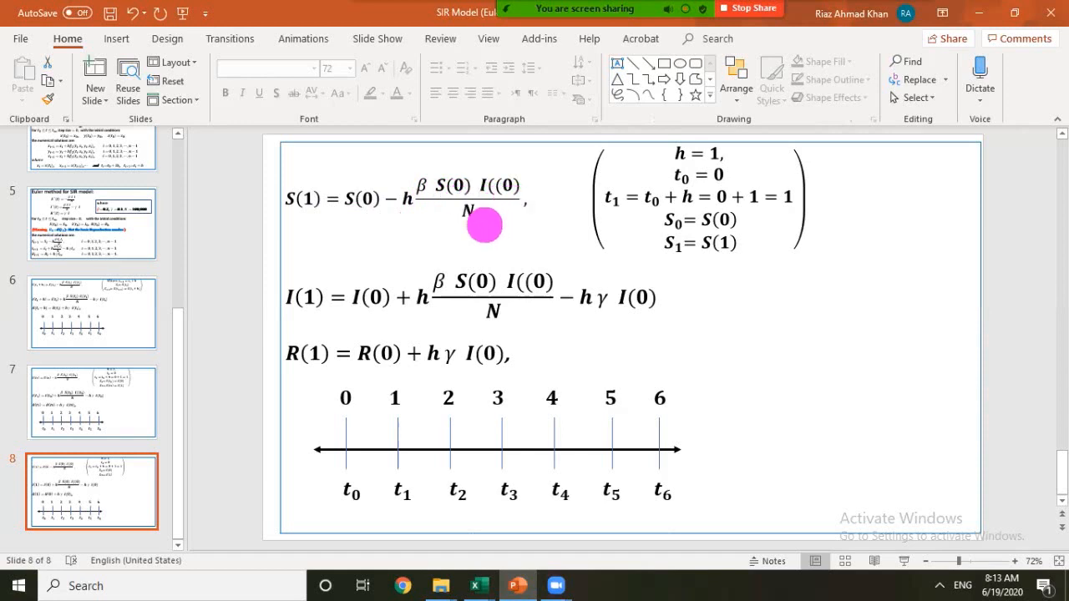
pyautogui.moveTo(472, 581)
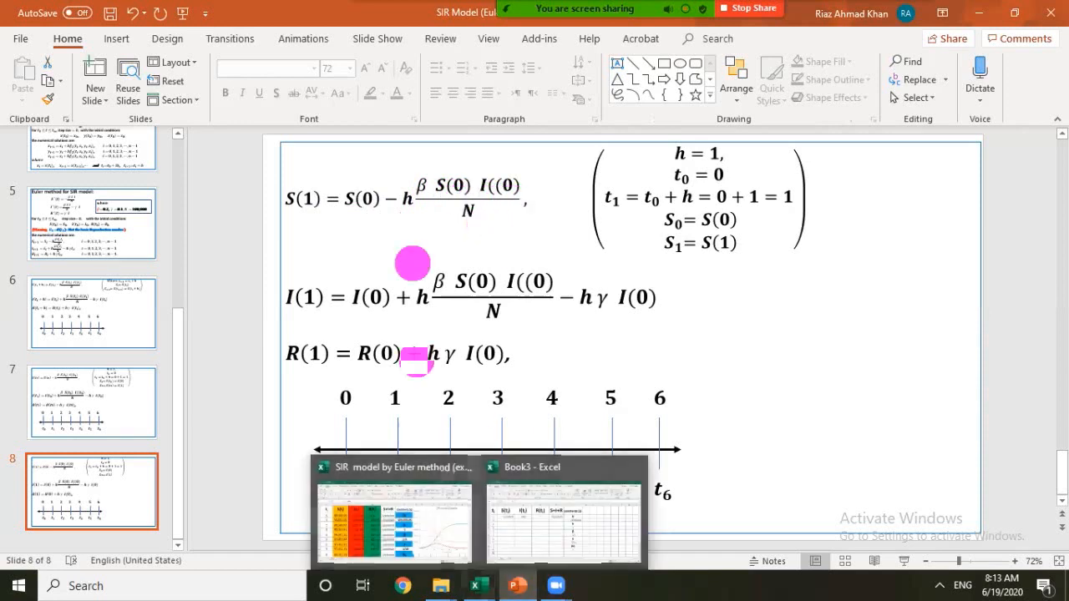
pyautogui.click(479, 586)
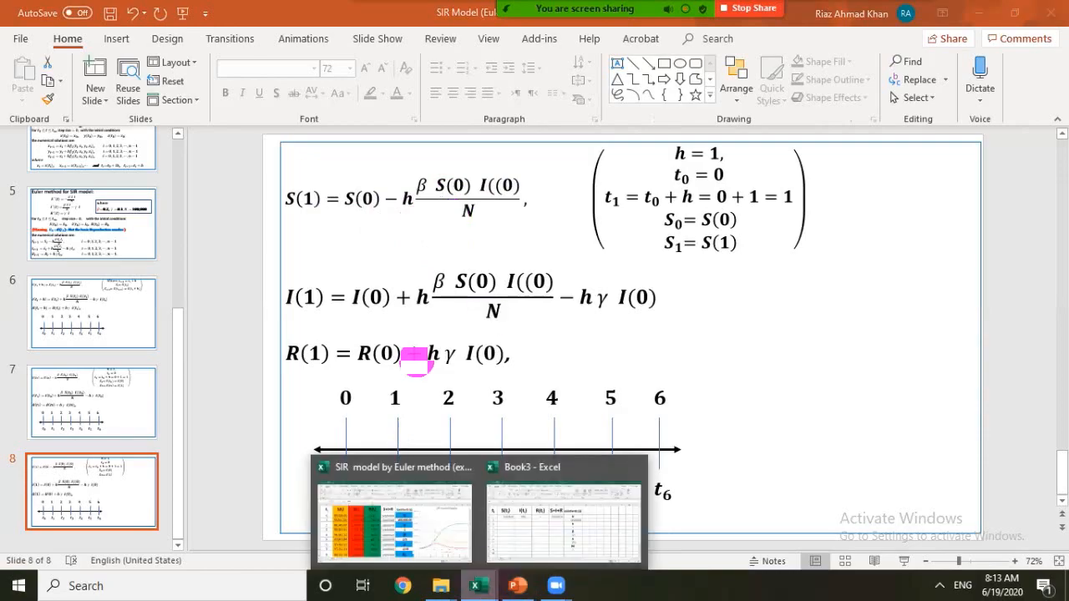
pyautogui.click(564, 522)
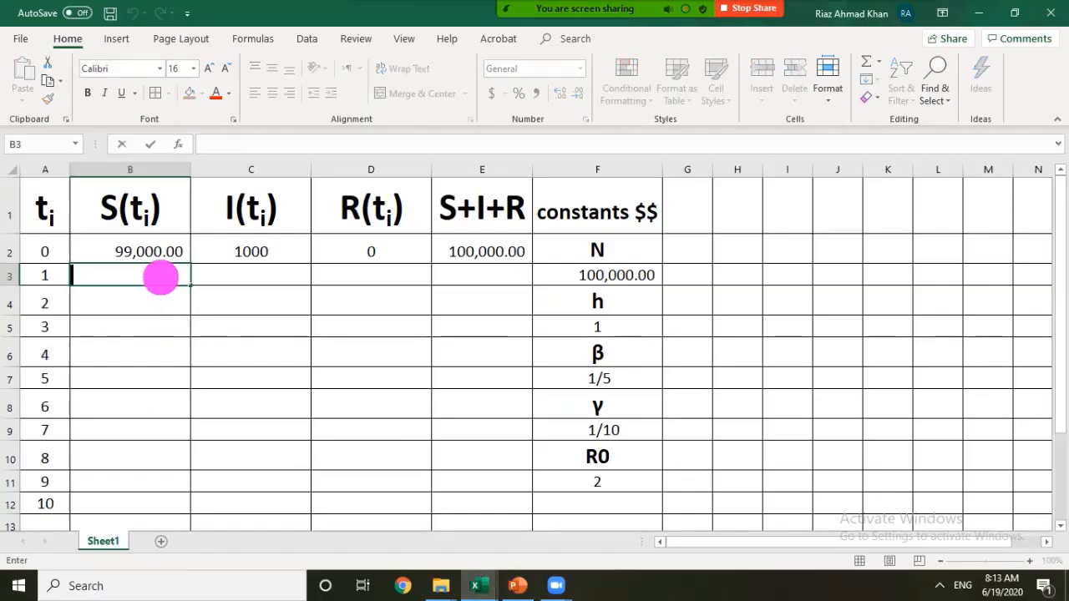
# Step: Begin the S(1) formula in cell B3 with =B2-$F$5, making the reference to h absolute
pyautogui.write('=')
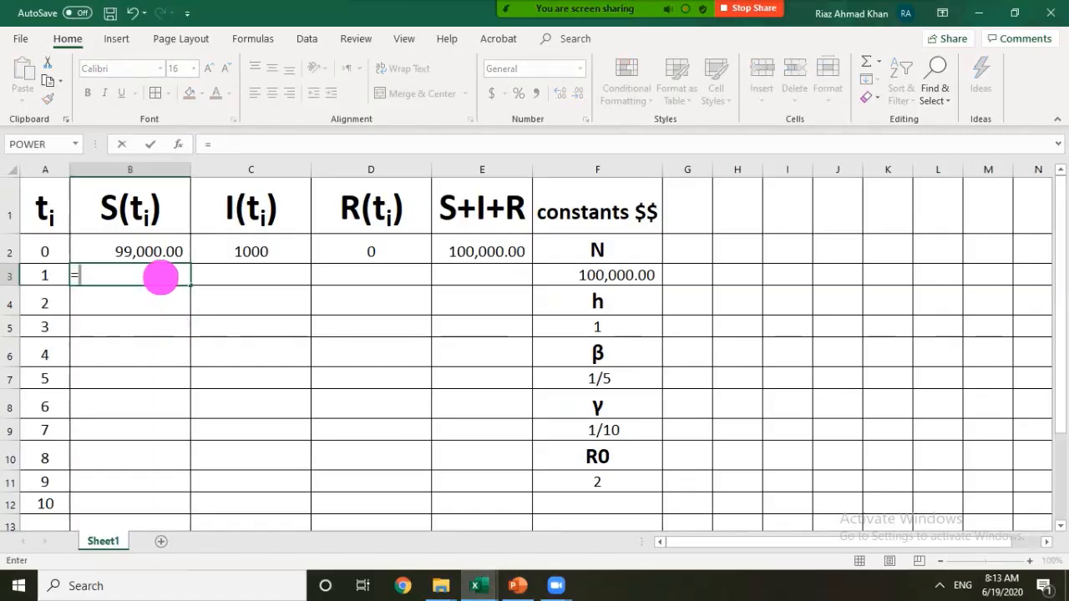
pyautogui.click(158, 251)
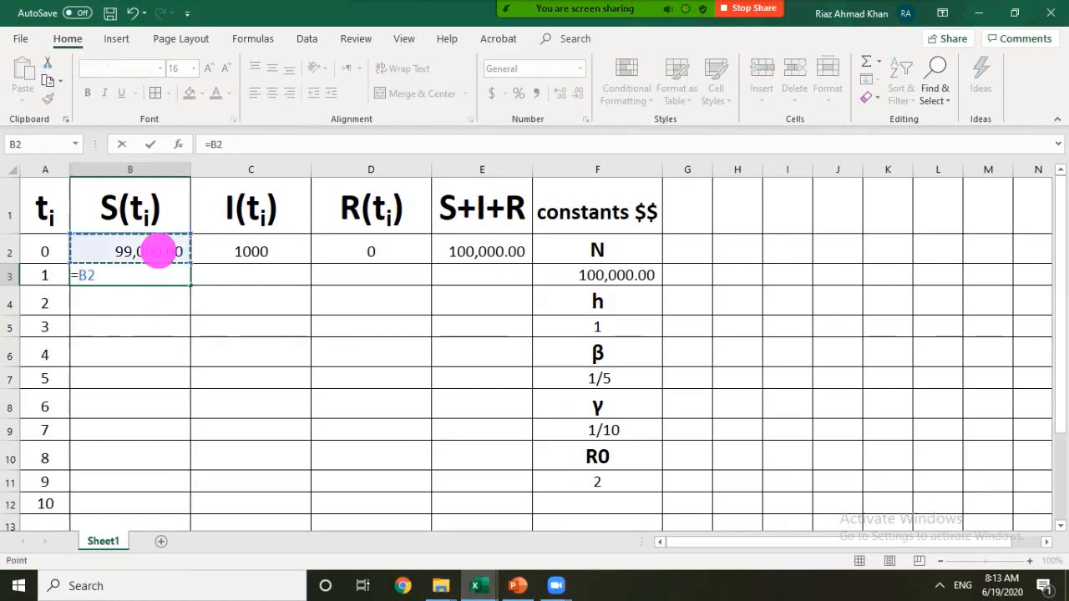
pyautogui.write('-')
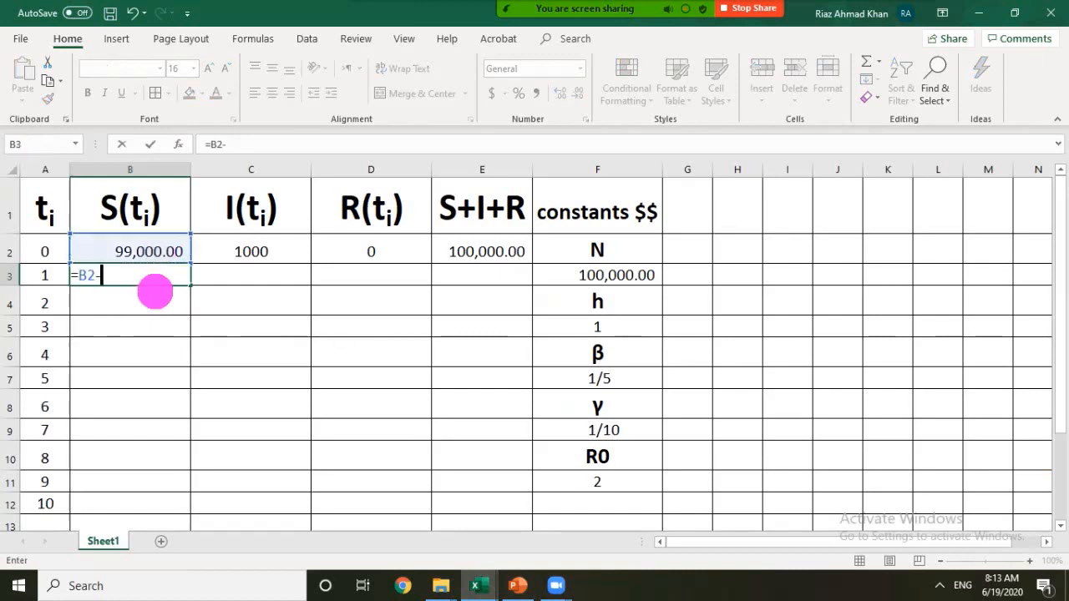
pyautogui.click(570, 322)
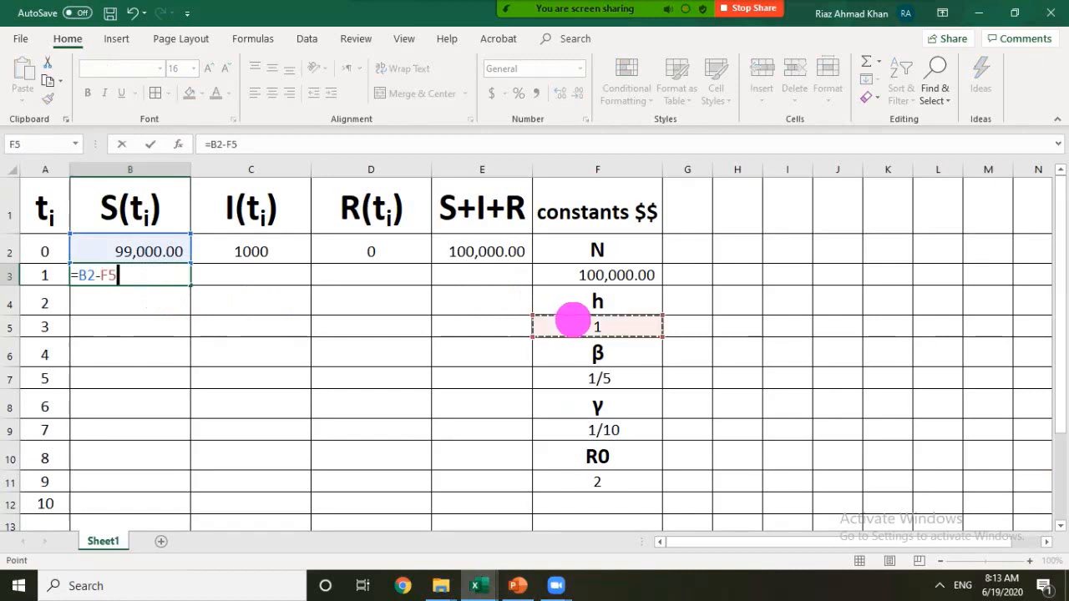
pyautogui.click(109, 276)
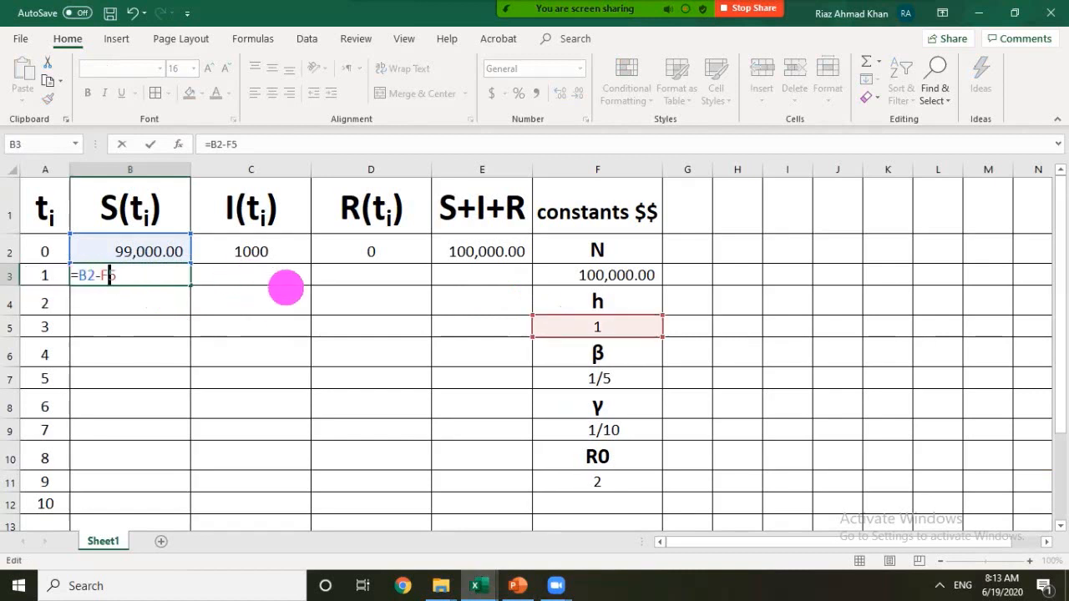
pyautogui.write('$F')
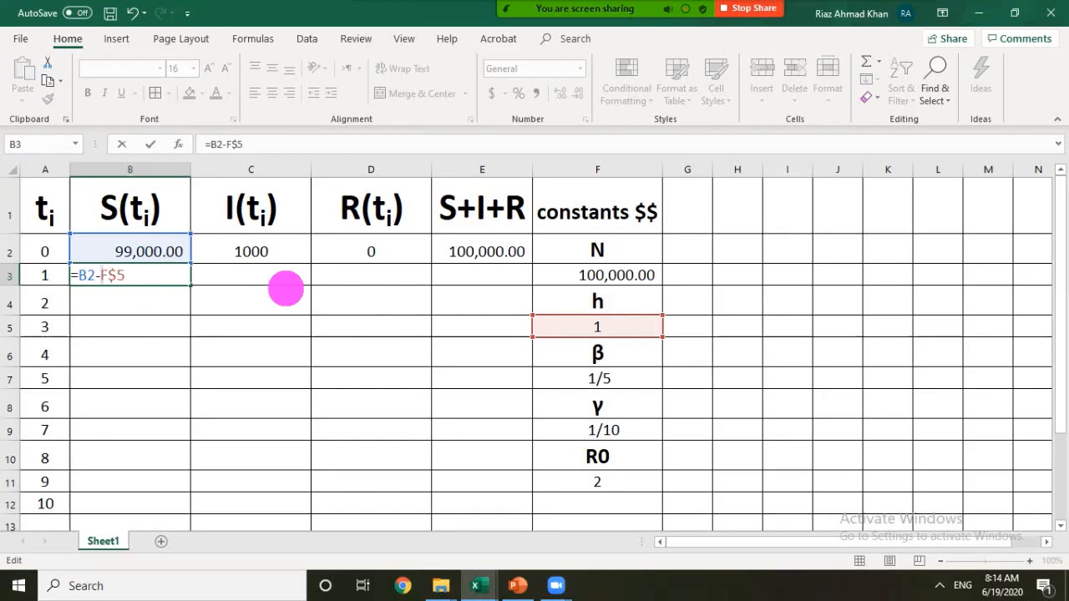
pyautogui.write('$')
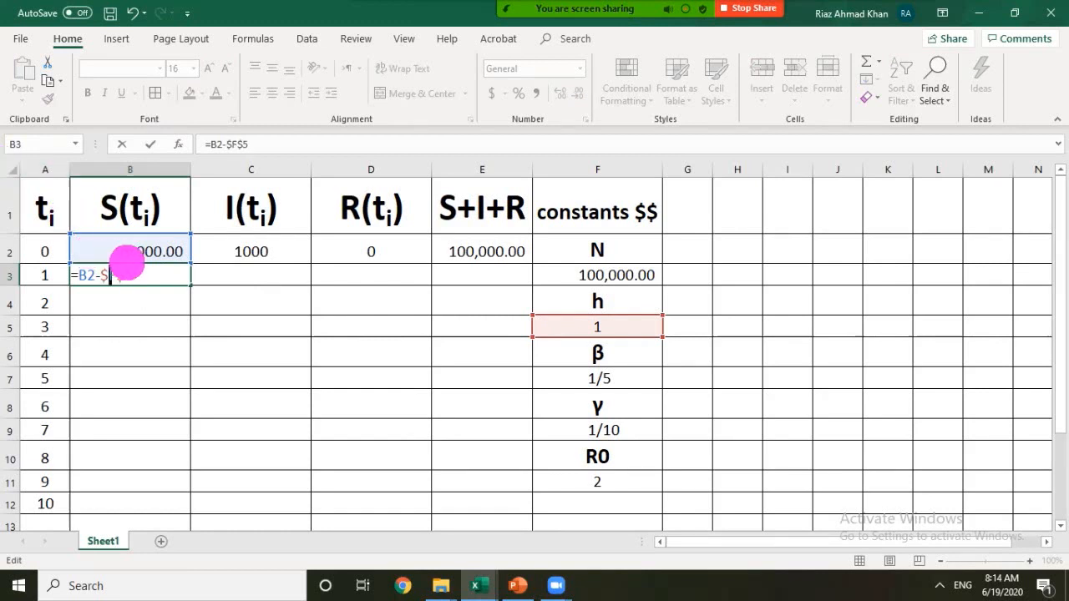
pyautogui.click(143, 274)
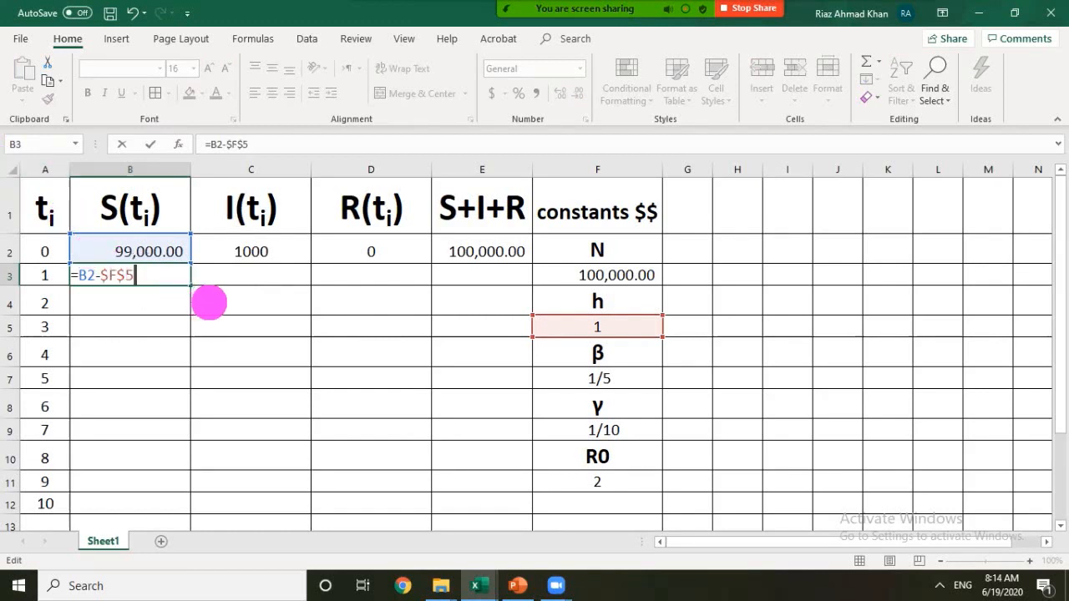
# Step: Extend the B3 formula with *$F$7, making the reference to β absolute
pyautogui.write('*')
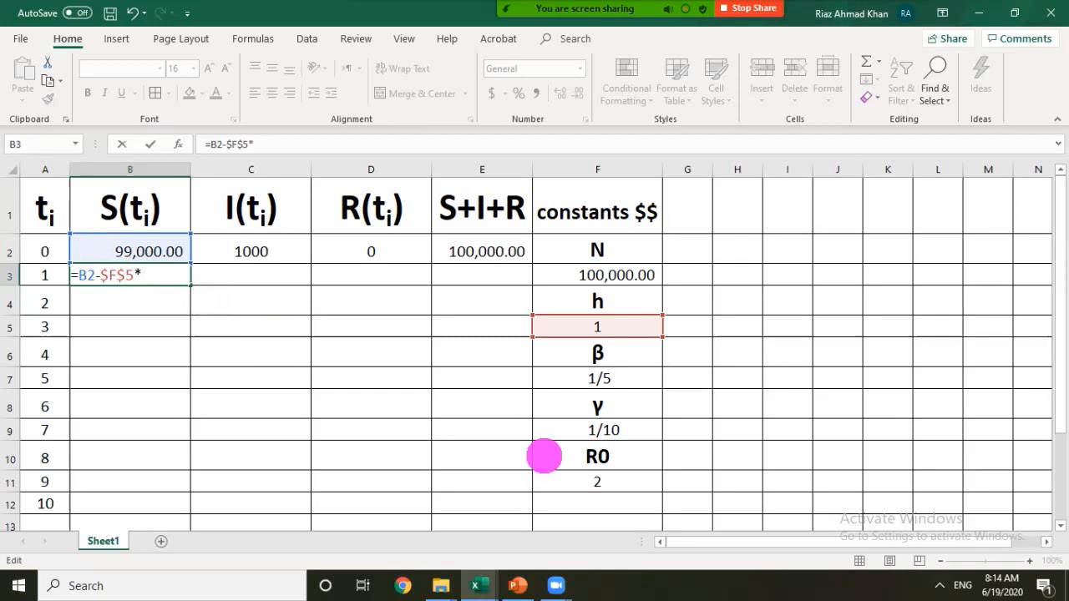
pyautogui.click(628, 380)
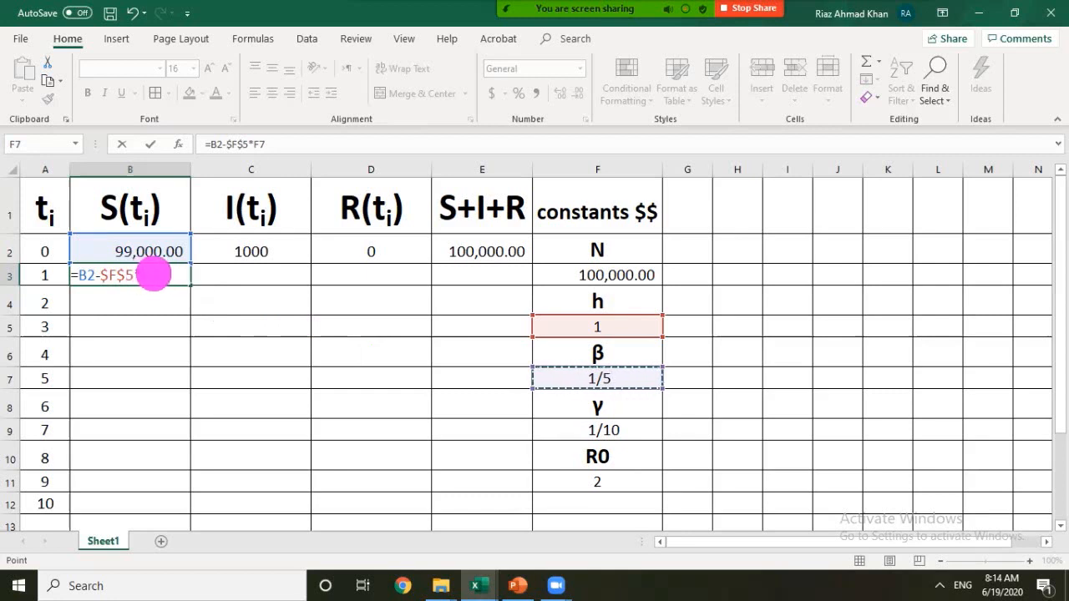
pyautogui.click(152, 275)
pyautogui.write('$F')
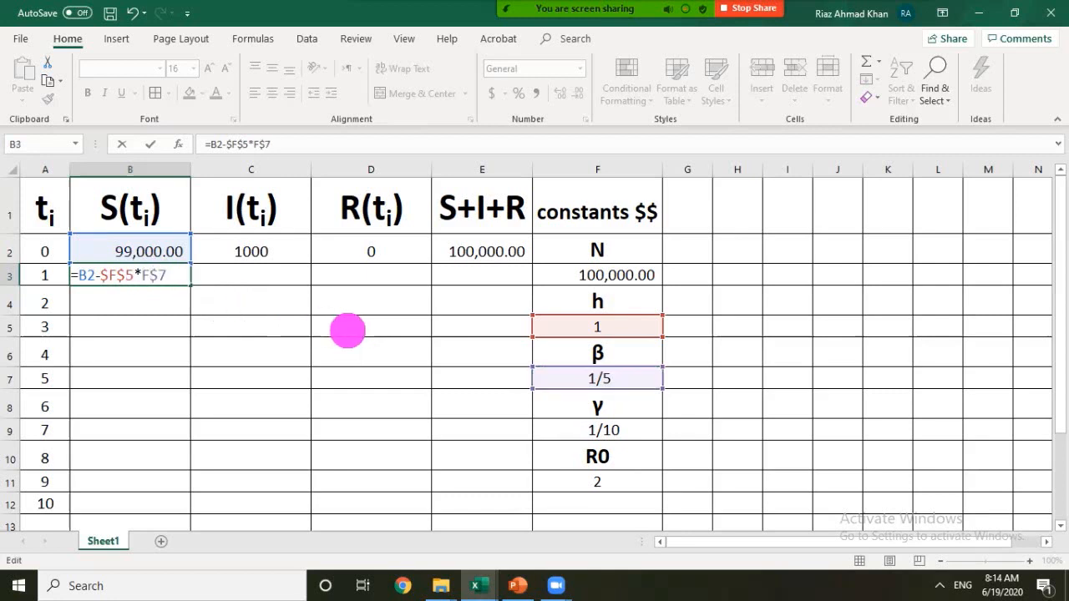
pyautogui.write('$')
pyautogui.press('Right')
pyautogui.press('Right')
# Step: Complete the B3 formula as =B2-$F$5*$F$7*B2*C2/$F$3, with N as an absolute reference, and enter it
pyautogui.write('*')
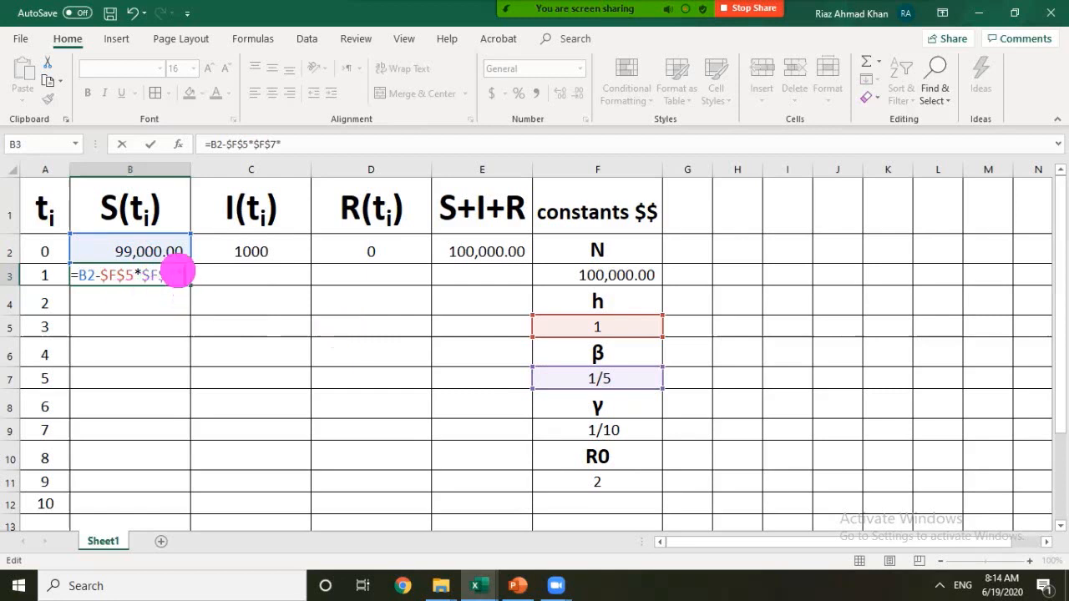
pyautogui.click(171, 251)
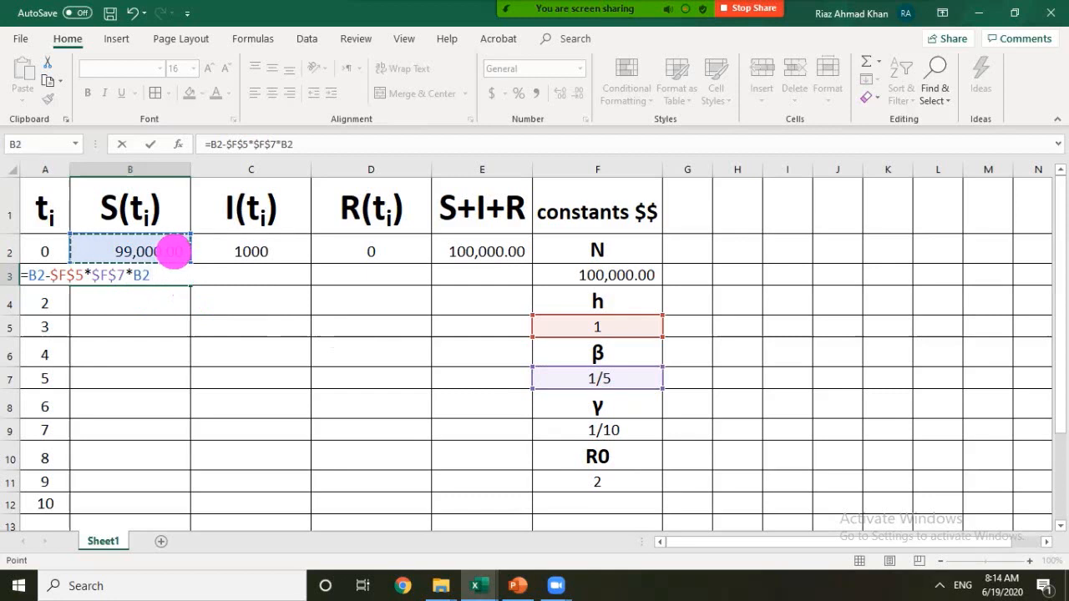
pyautogui.write('*')
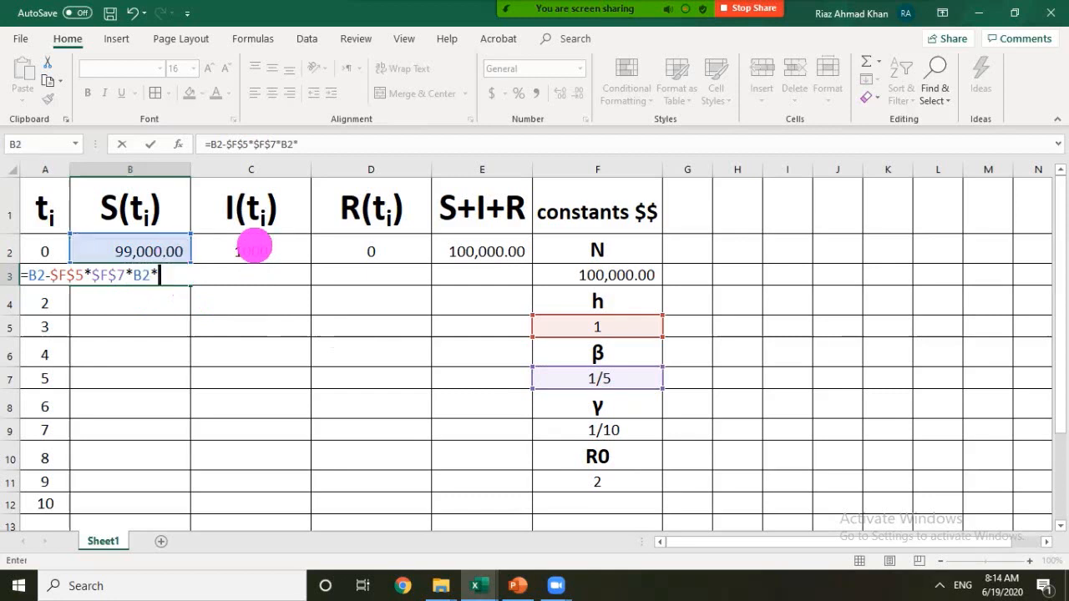
pyautogui.click(254, 250)
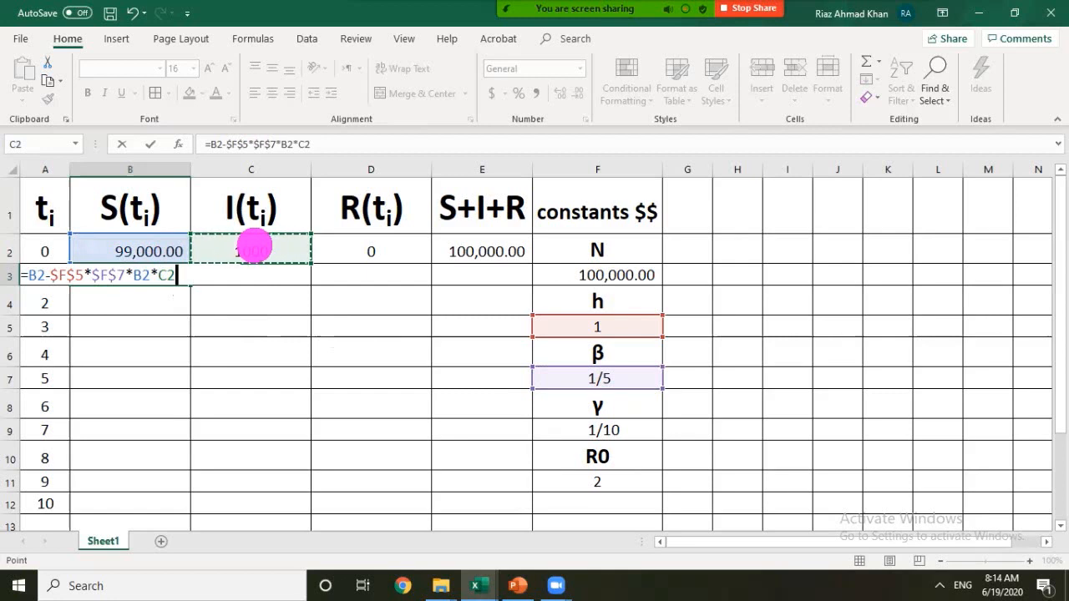
pyautogui.write('/')
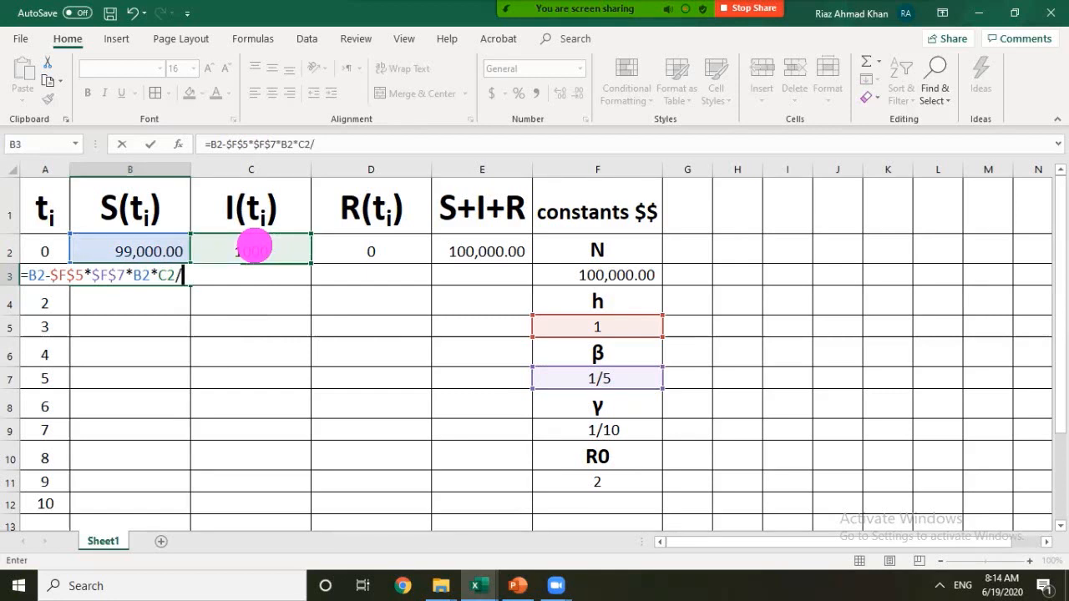
pyautogui.click(586, 275)
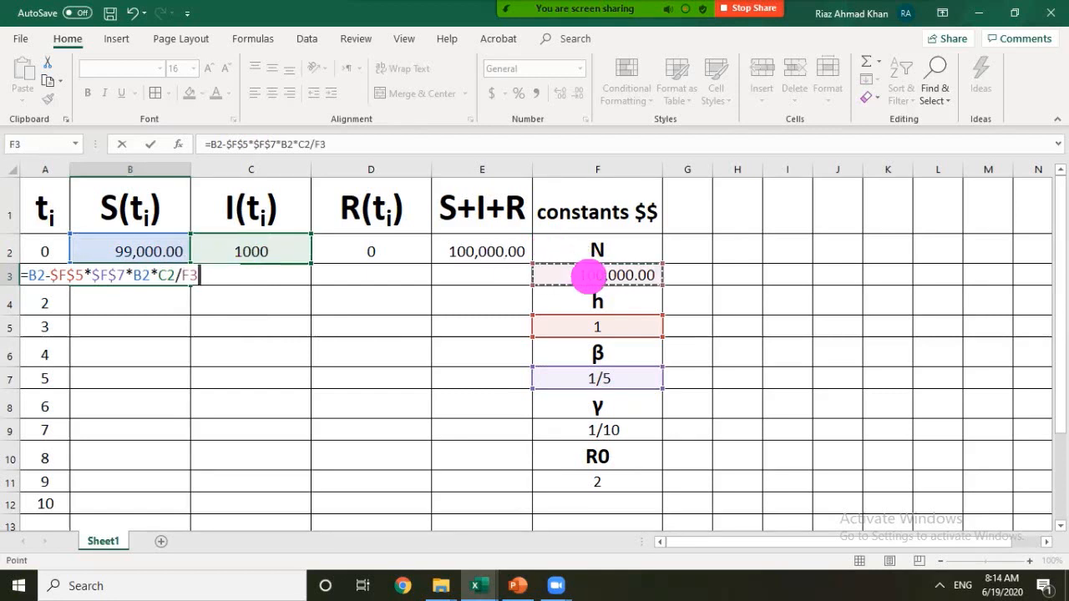
pyautogui.click(192, 280)
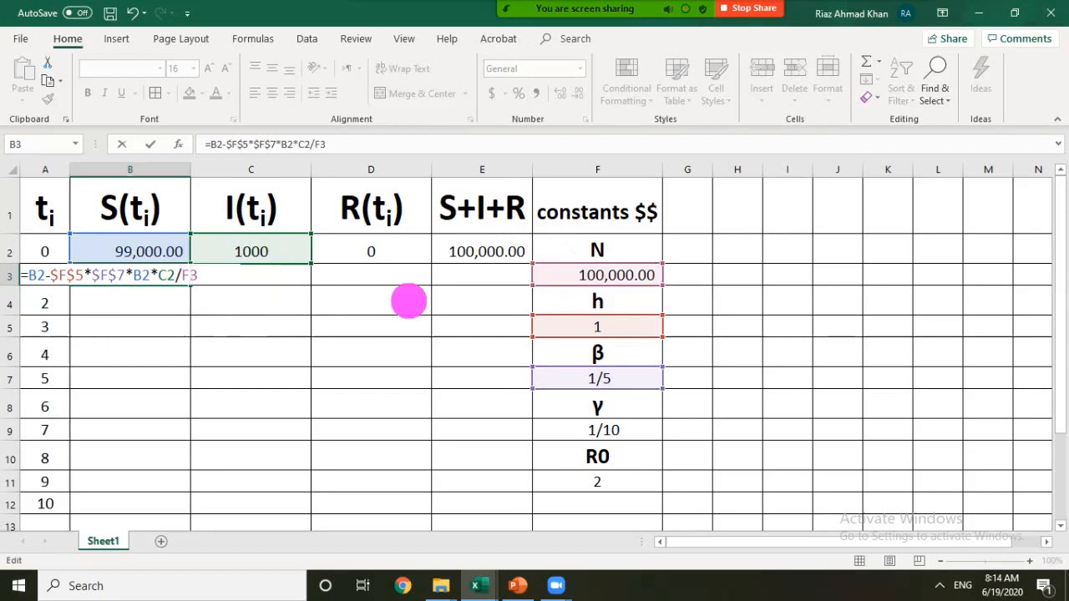
pyautogui.write('$')
pyautogui.press('Left')
pyautogui.press('Left')
pyautogui.write('$')
pyautogui.click(153, 145)
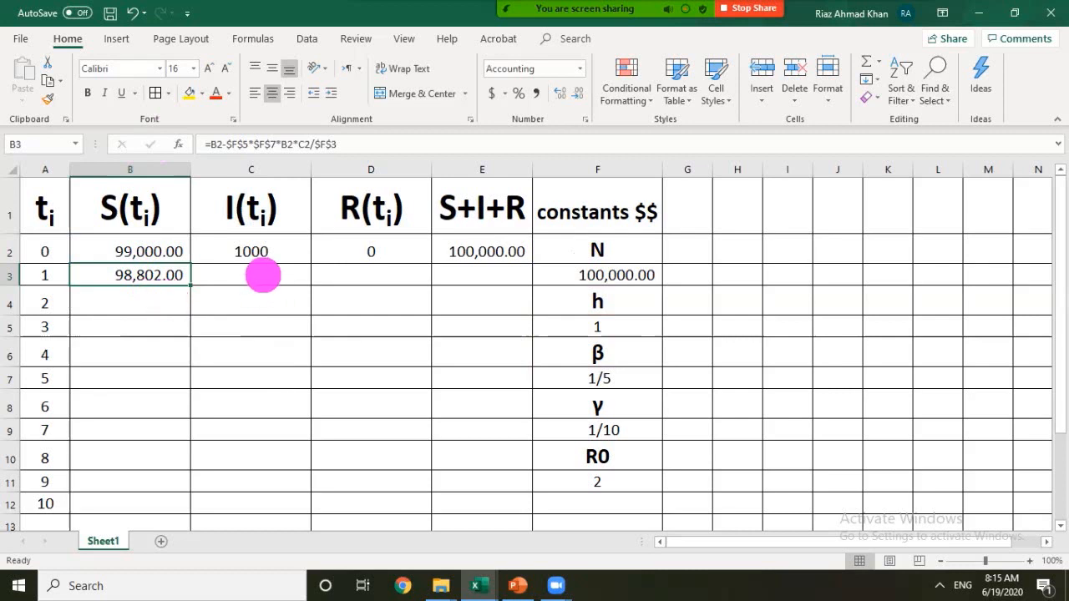
# Step: Begin the I(1) formula in cell C3 with =C2-$F$5, making the reference to h absolute
pyautogui.doubleClick(261, 276)
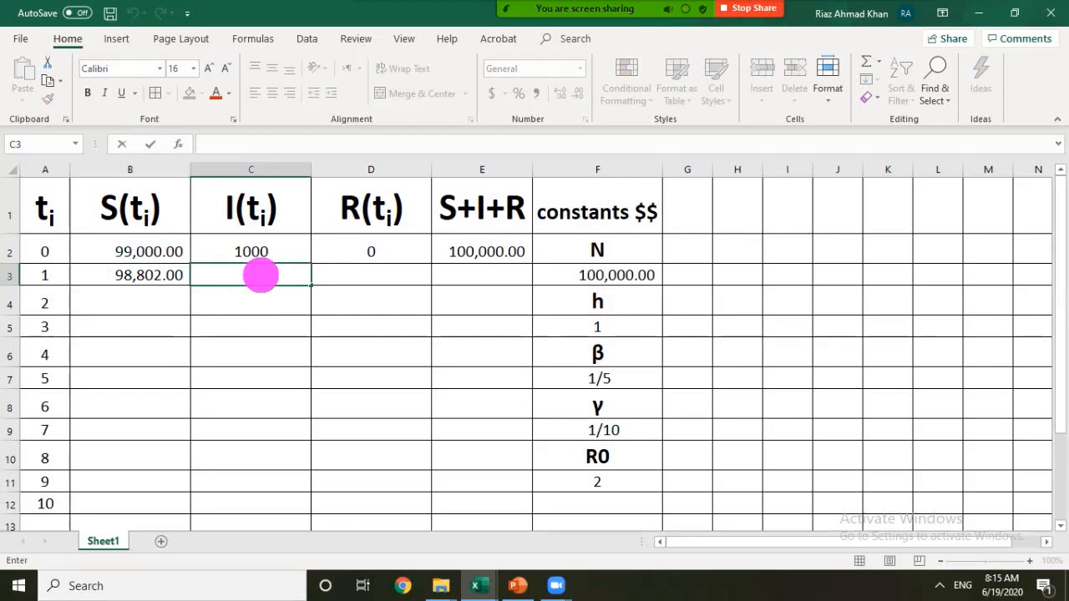
pyautogui.write('=')
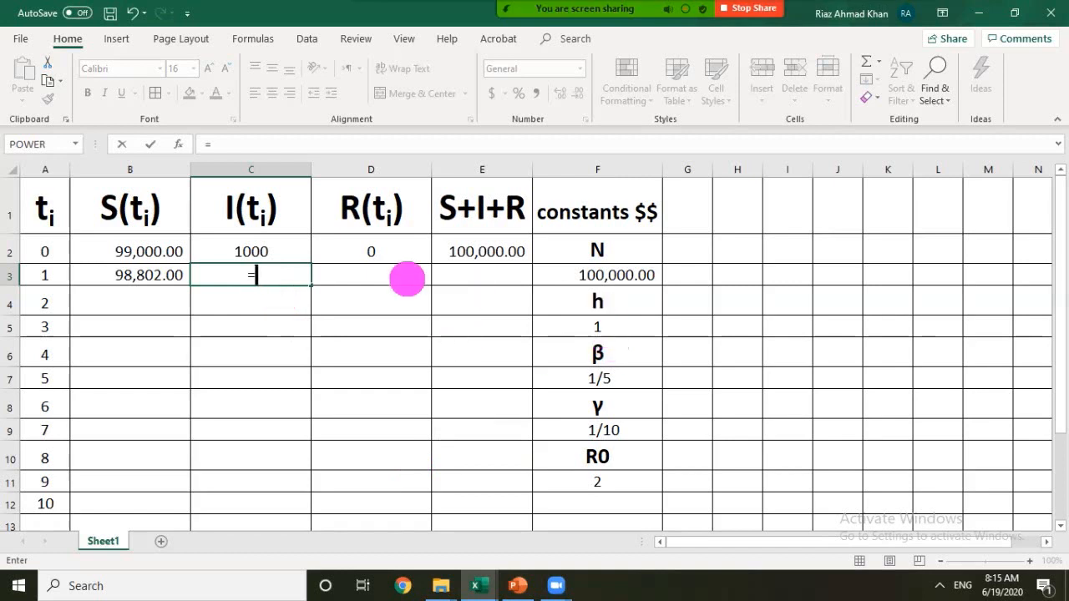
pyautogui.click(274, 244)
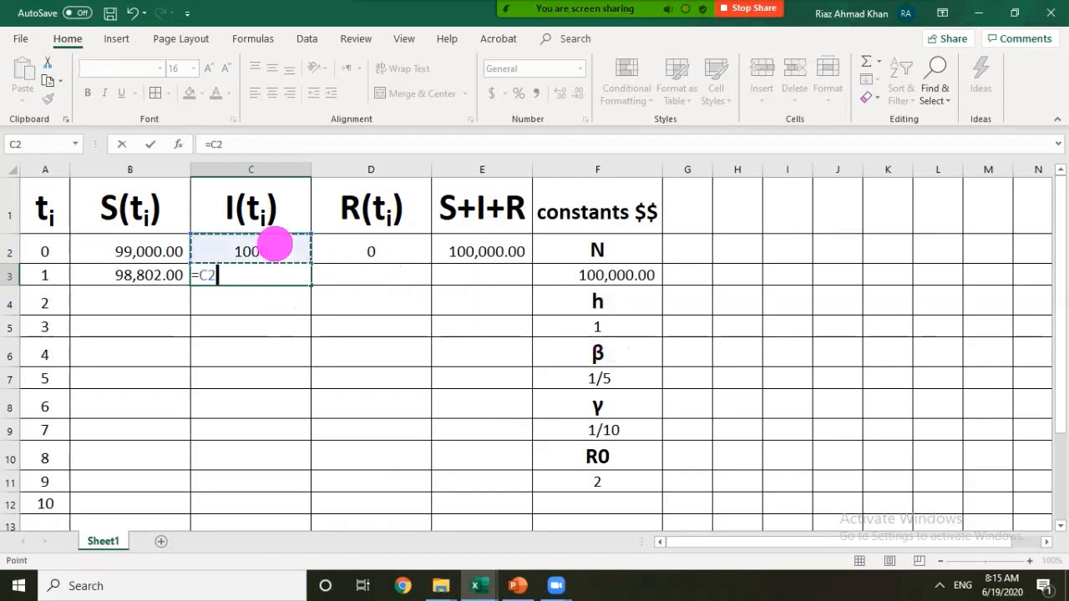
pyautogui.write('-')
pyautogui.click(626, 329)
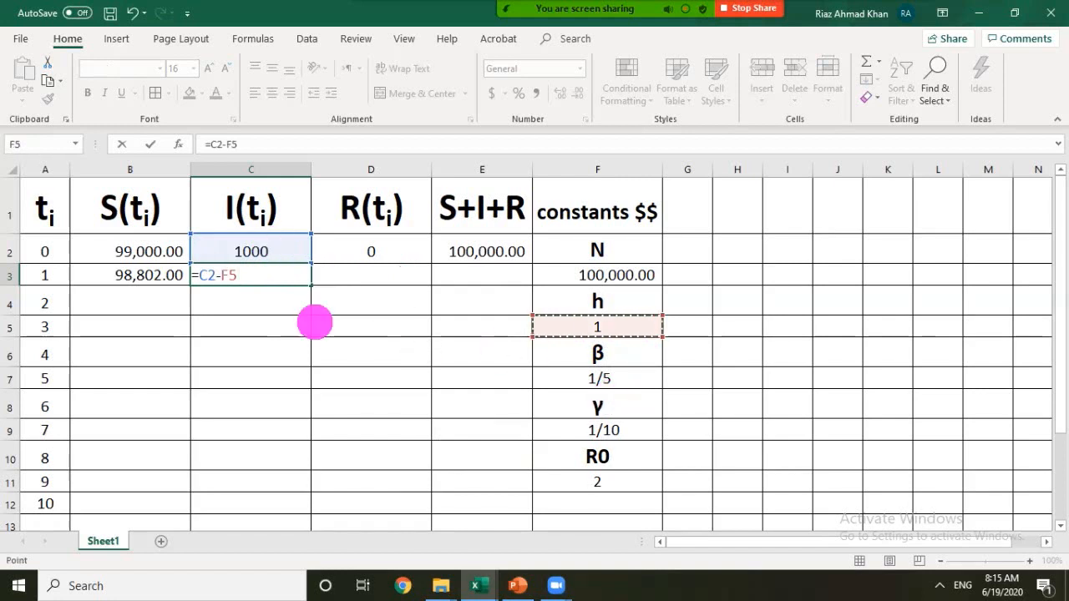
pyautogui.click(229, 278)
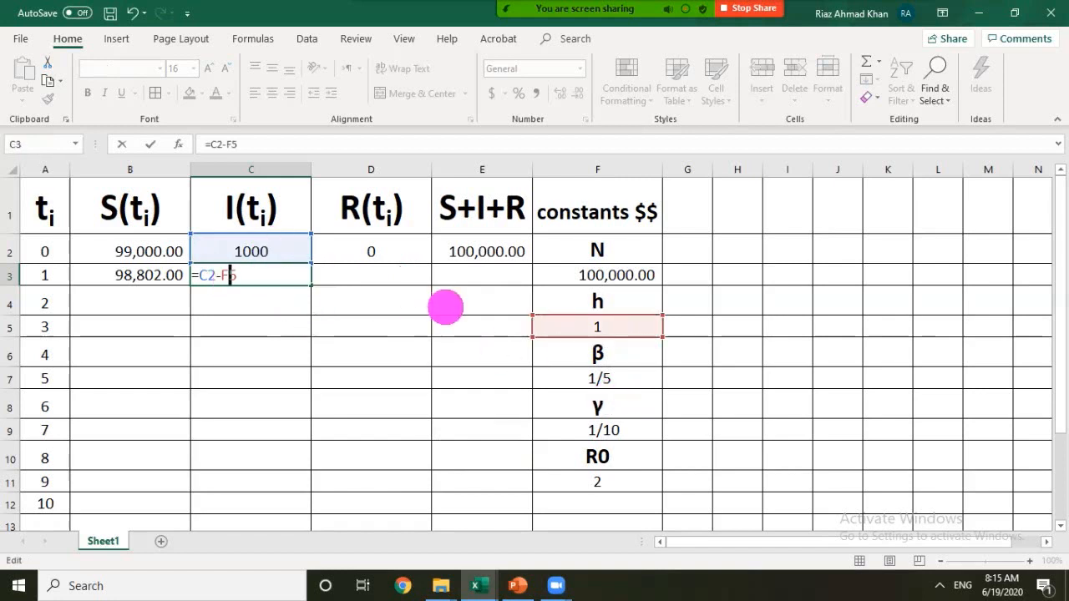
pyautogui.write('$')
pyautogui.press('Left')
pyautogui.press('Left')
pyautogui.write('$')
pyautogui.press('Right')
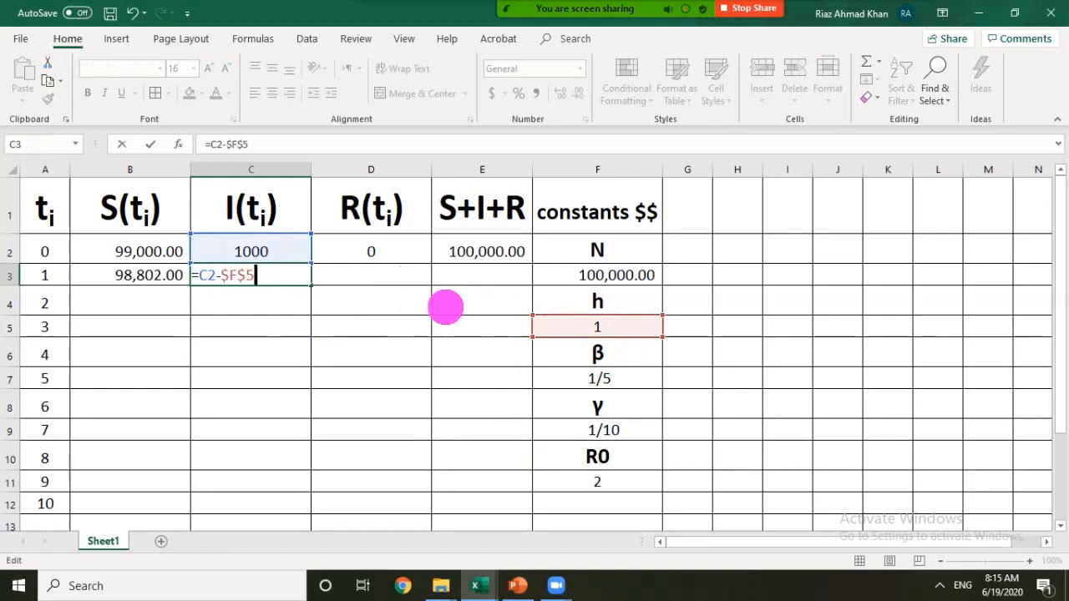
# Step: Extend the C3 formula with *$F$7, making the reference to β absolute
pyautogui.write('*')
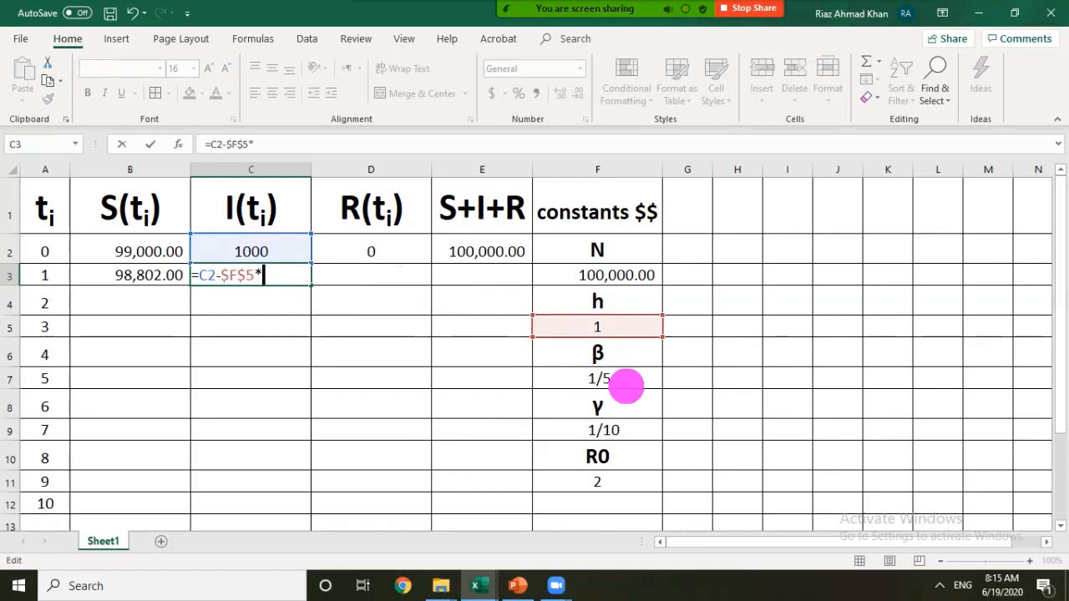
pyautogui.click(618, 380)
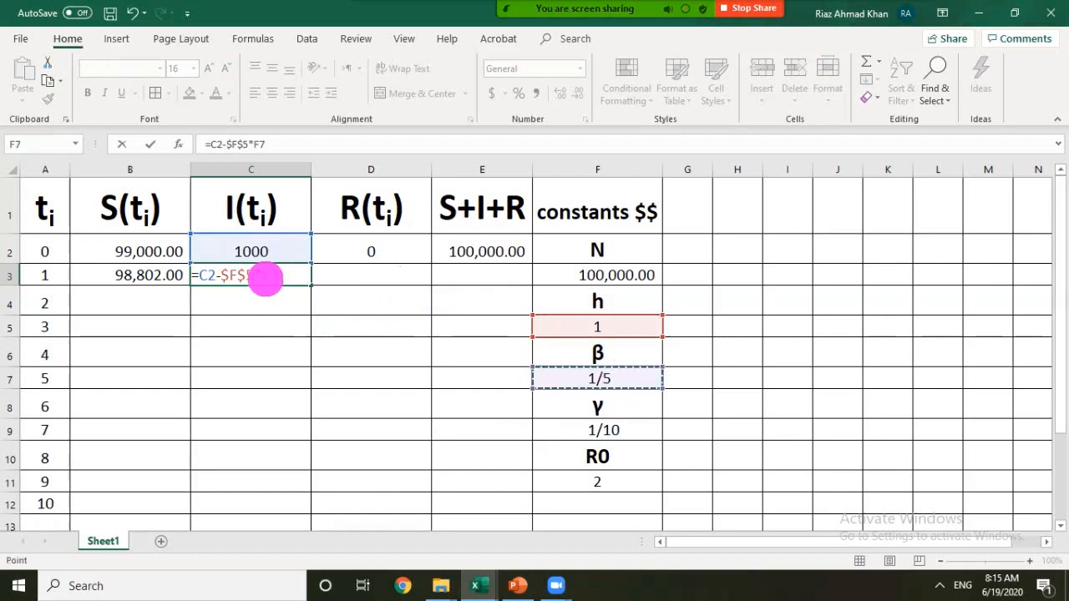
pyautogui.click(266, 277)
pyautogui.write('$')
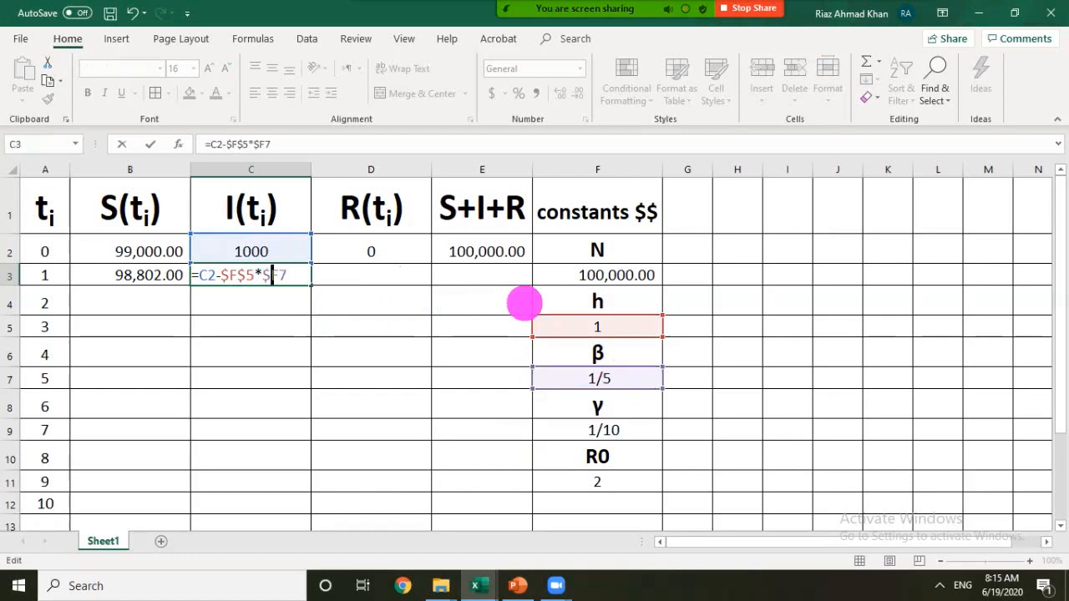
pyautogui.press('Right')
pyautogui.write('$5')
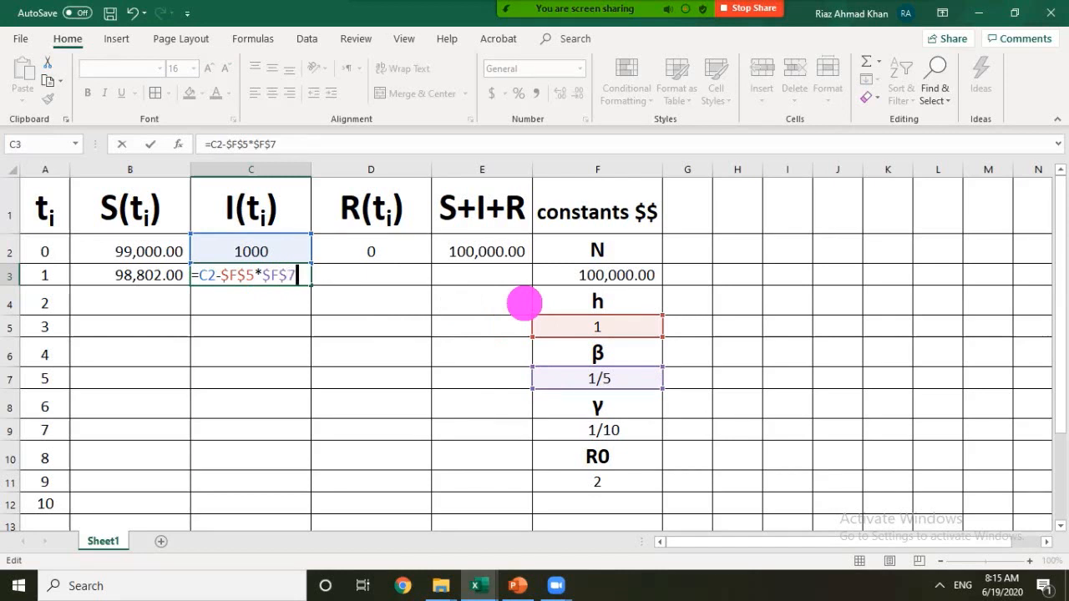
# Step: Extend the I(1) formula in cell C3 with *B2*C2, multiplying by S(0) and I(0)
pyautogui.write('*')
pyautogui.click(138, 251)
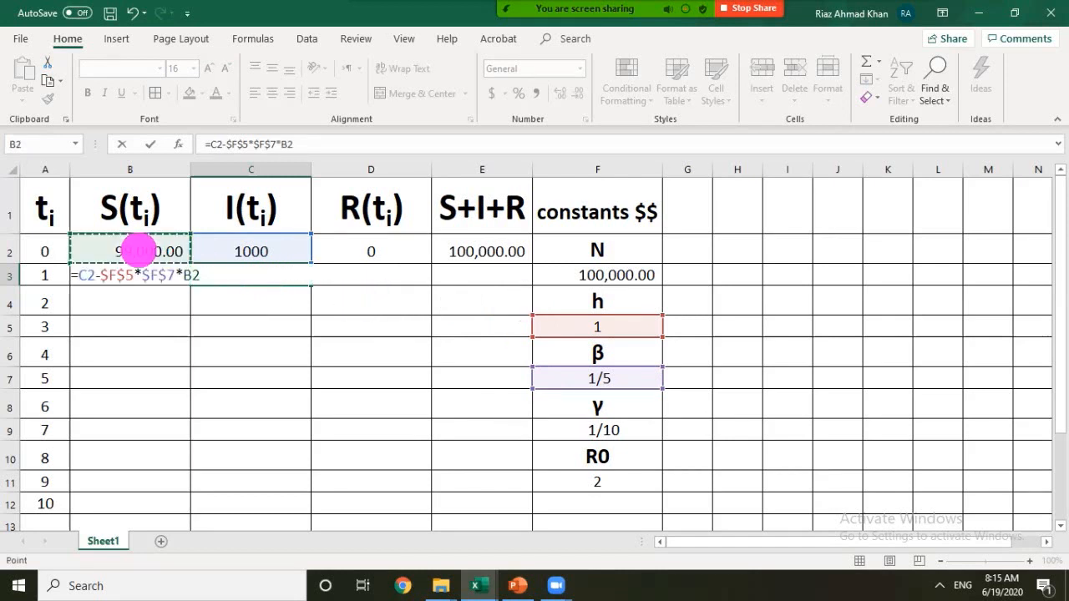
pyautogui.write('*')
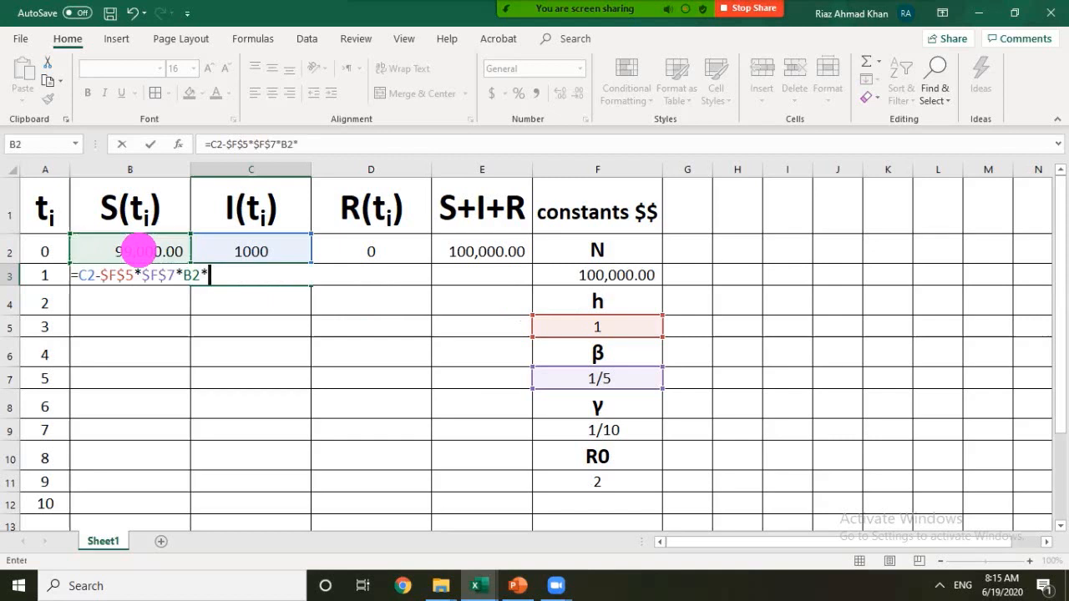
pyautogui.click(238, 250)
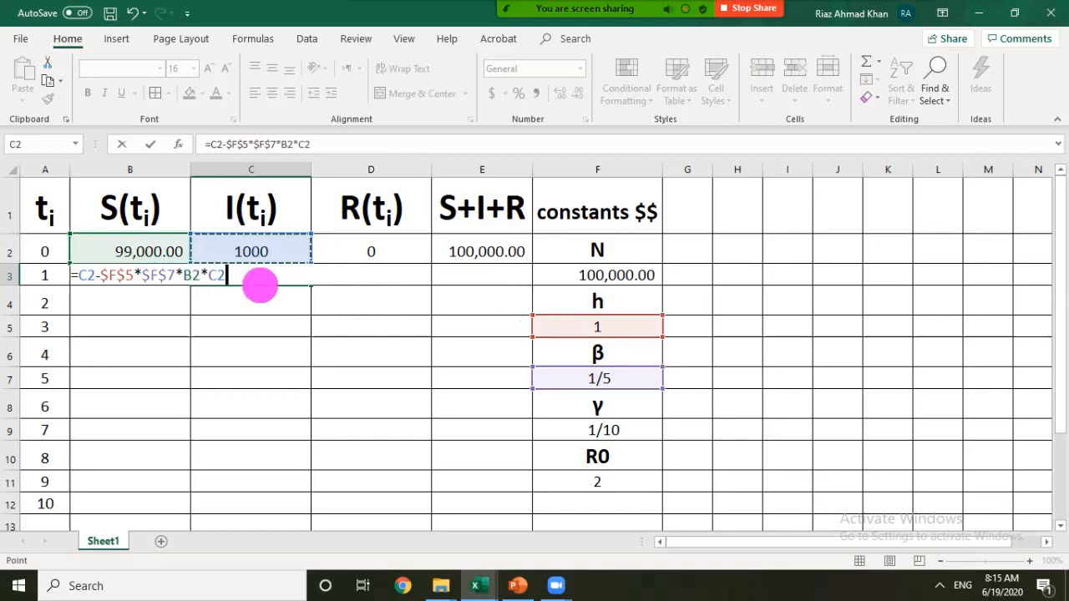
# Step: Extend the C3 formula with /$F$3, dividing by N and making its reference absolute
pyautogui.write('/')
pyautogui.click(621, 275)
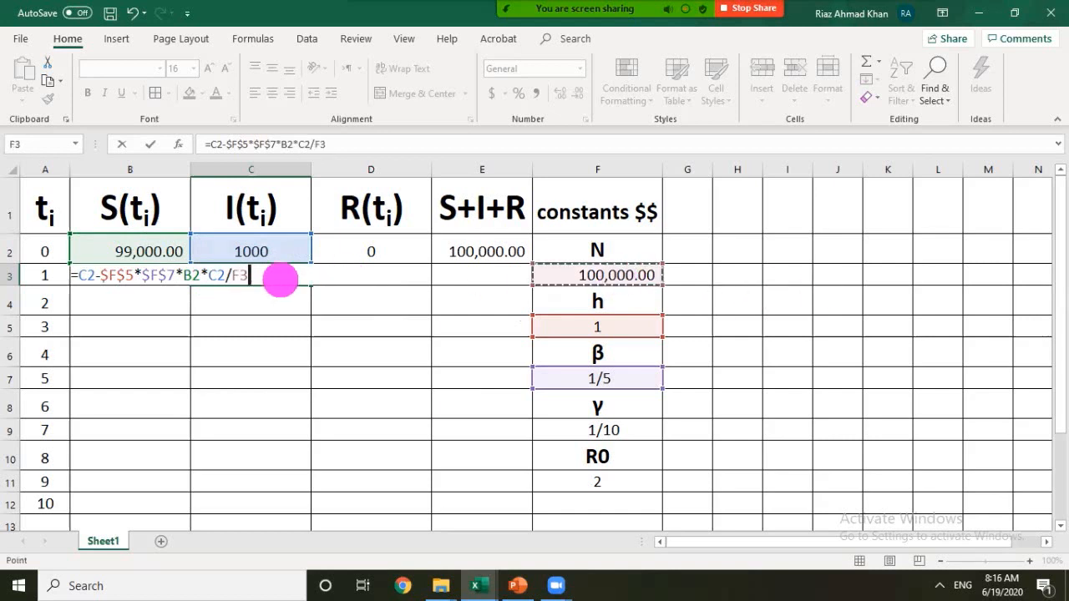
pyautogui.click(241, 273)
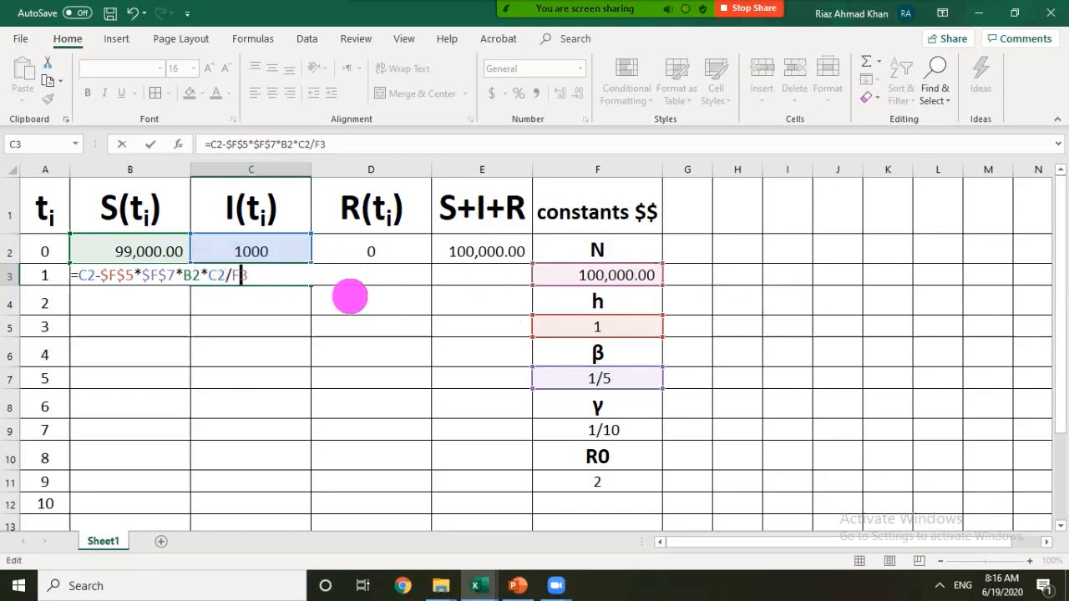
pyautogui.write('$')
pyautogui.press('Left')
pyautogui.press('Left')
pyautogui.write('$')
pyautogui.press('Right')
pyautogui.press('Right')
# Step: Check the I(1) equation on the PowerPoint slide and extend the C3 formula with -$F$5, making the reference to h absolute
pyautogui.write('-')
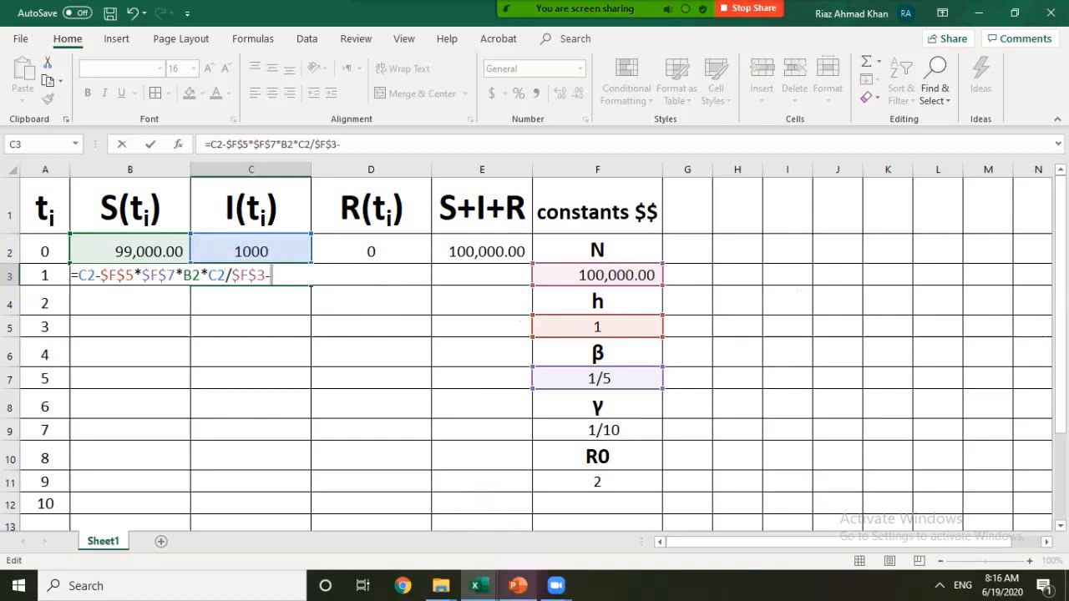
pyautogui.click(518, 585)
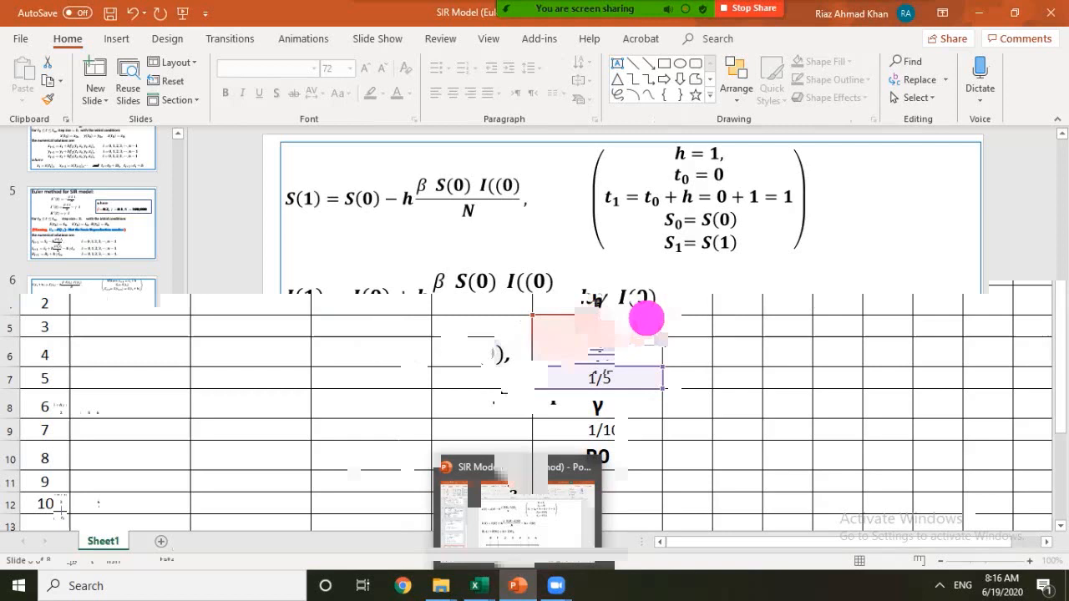
pyautogui.moveTo(476, 585)
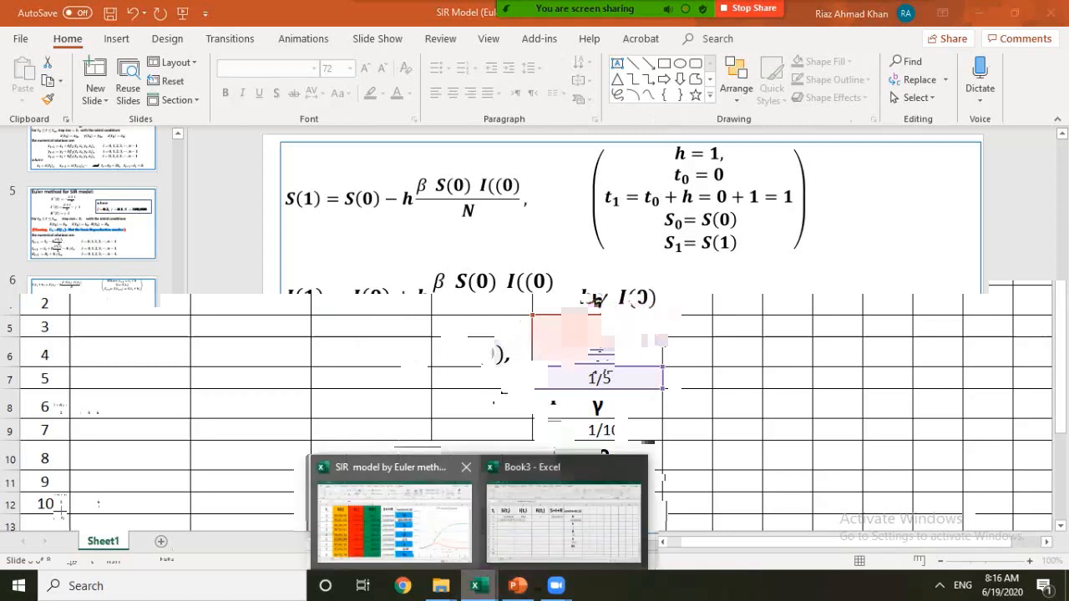
pyautogui.click(393, 514)
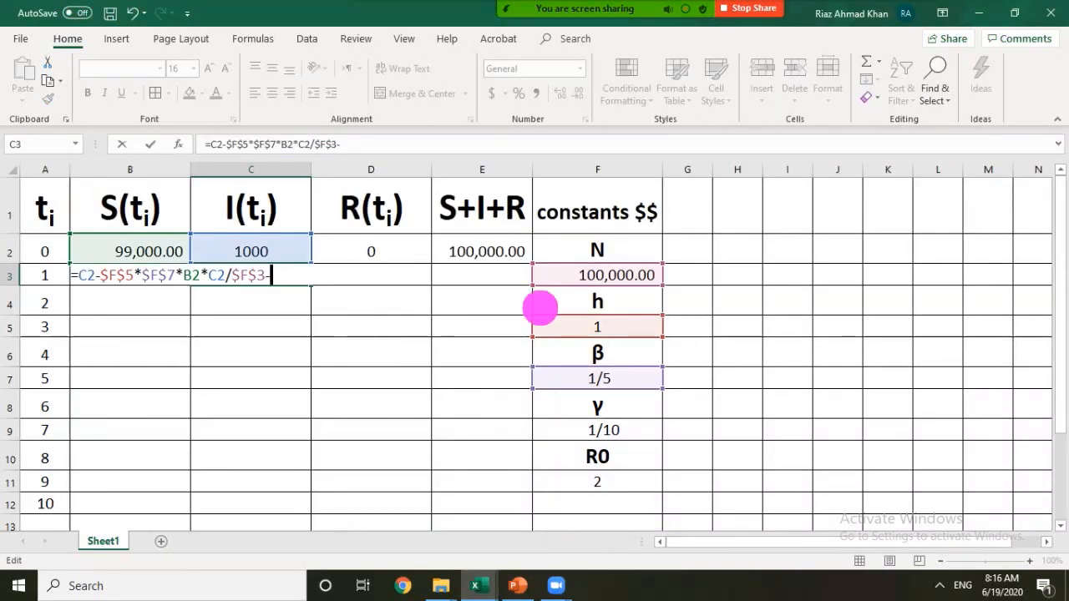
pyautogui.click(603, 325)
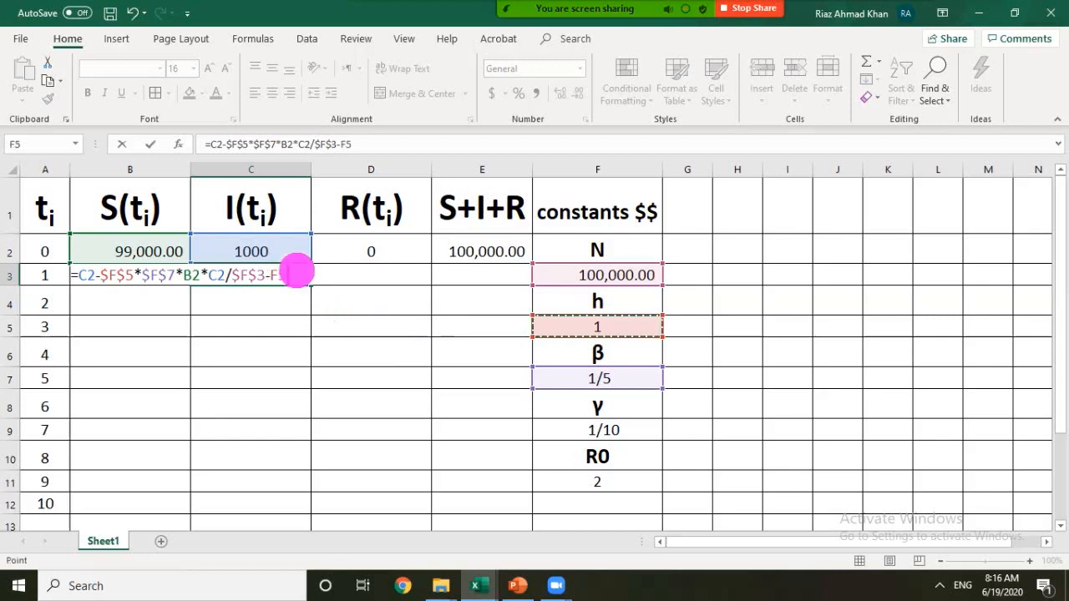
pyautogui.click(280, 275)
pyautogui.write('$')
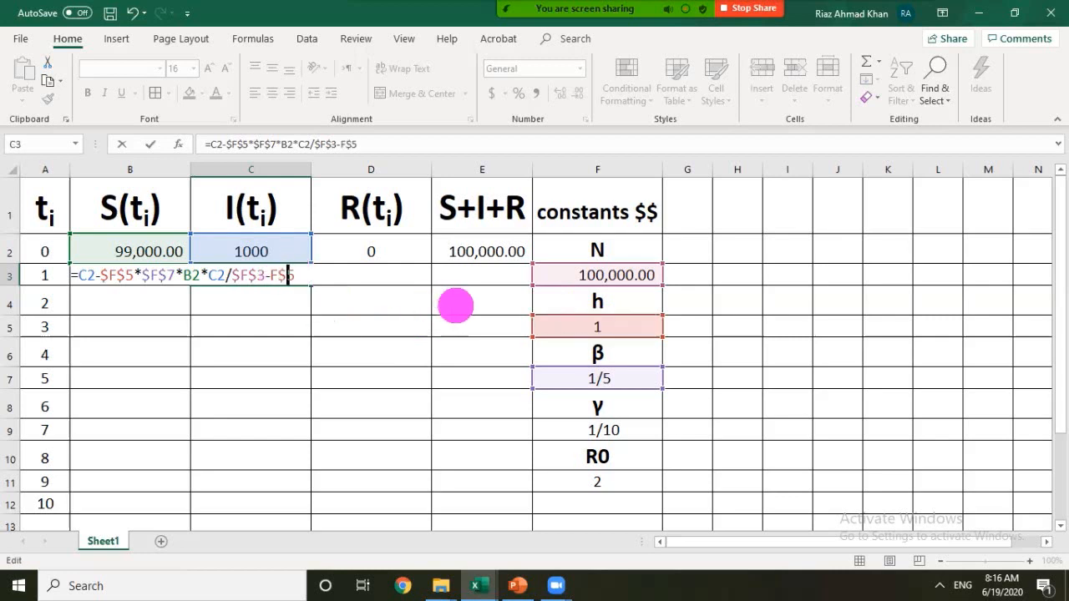
pyautogui.press('Left')
pyautogui.write('$')
pyautogui.press('Right')
pyautogui.press('Right')
# Step: Complete the C3 formula with *$F$9*C2, making the reference to γ absolute, and enter it
pyautogui.write('*')
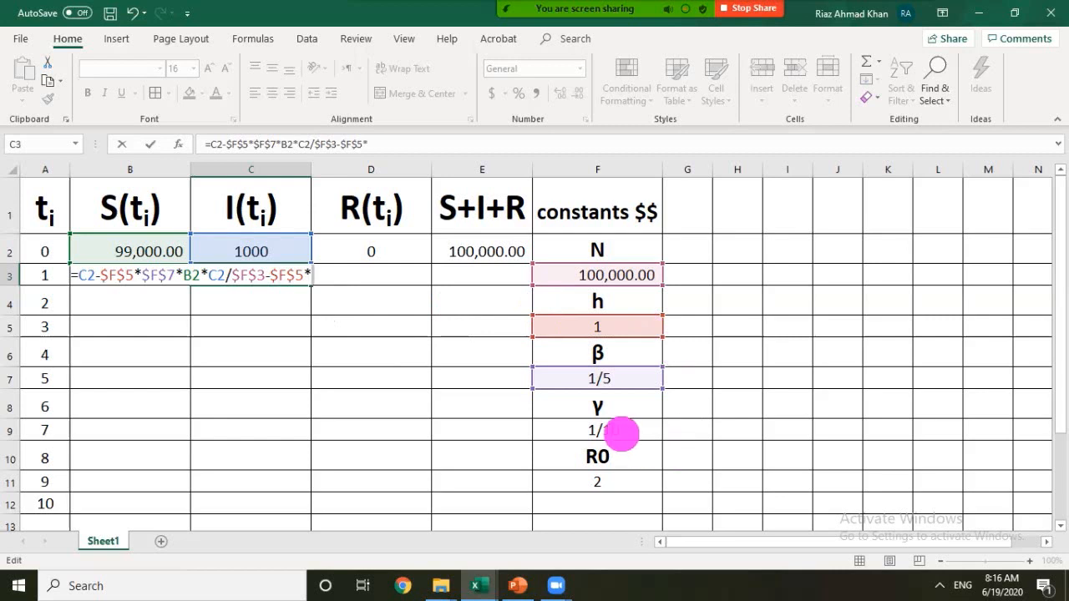
pyautogui.click(619, 430)
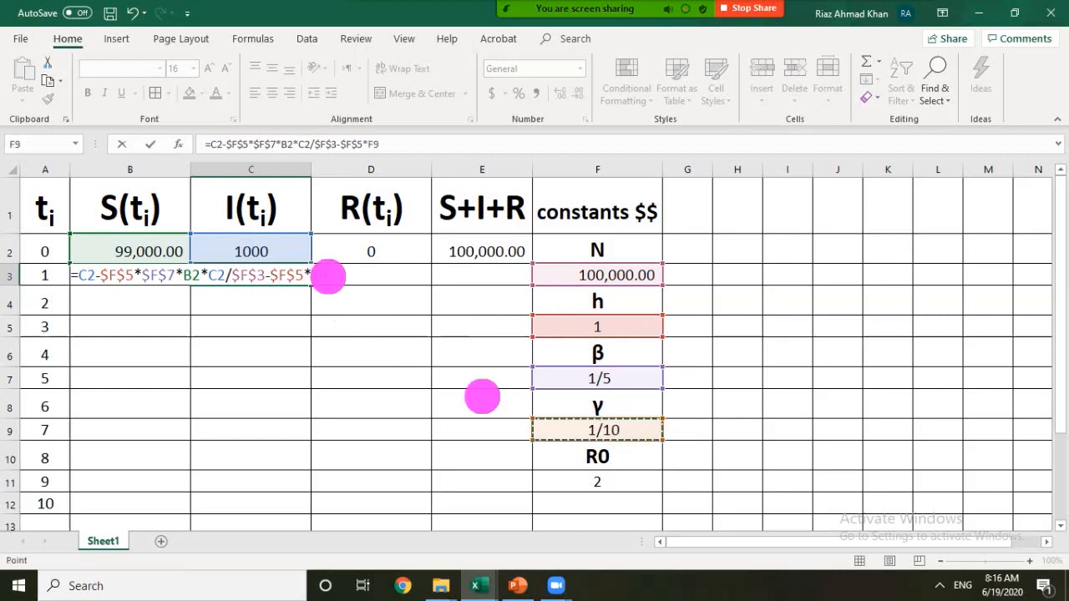
pyautogui.press('F4')
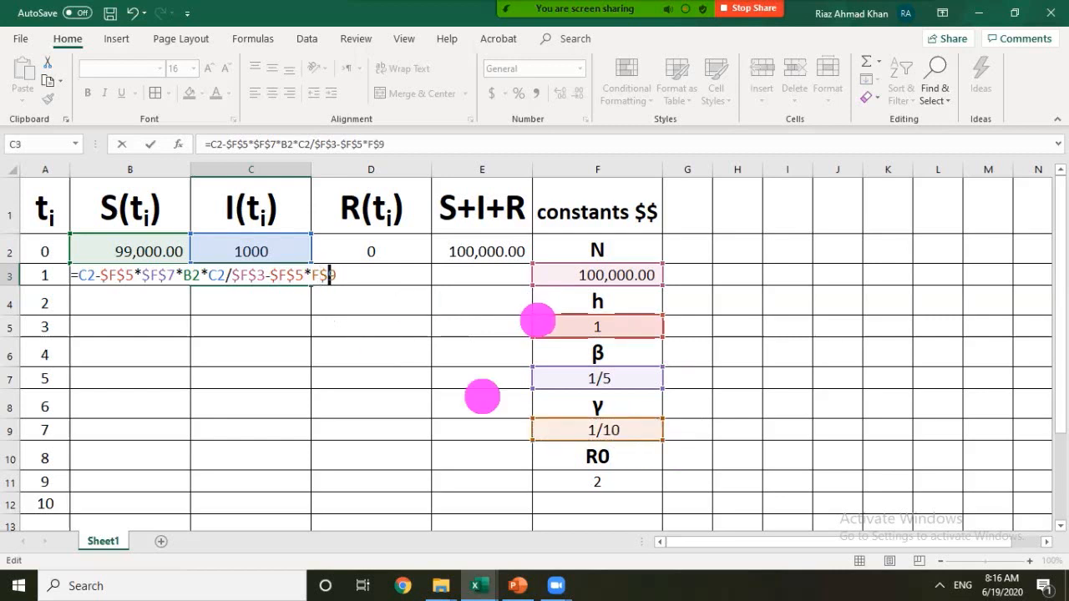
pyautogui.press('Left')
pyautogui.press('Left')
pyautogui.write('$')
pyautogui.press('Right')
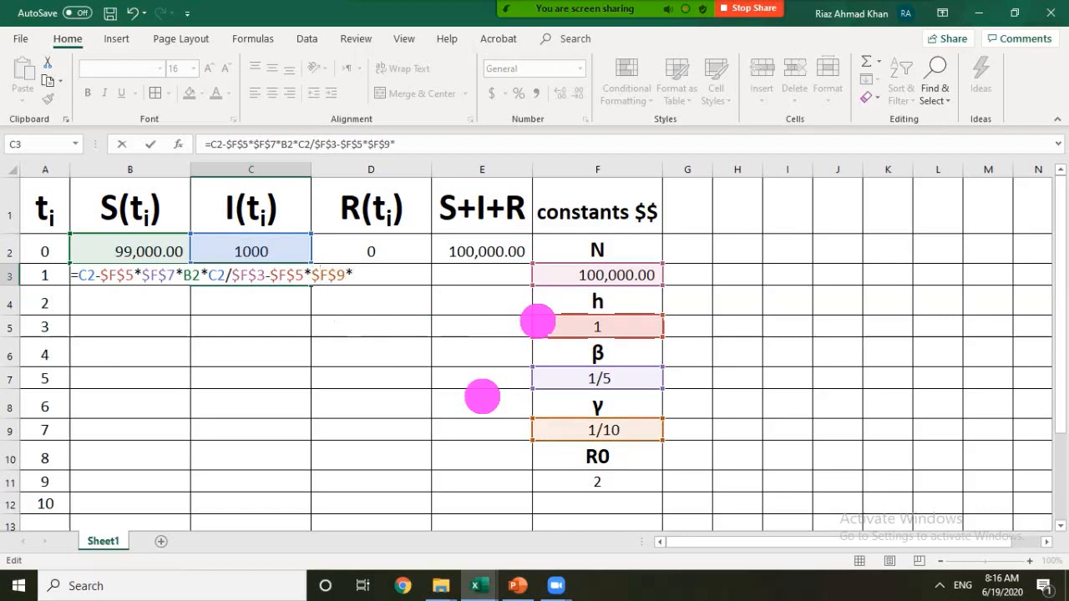
pyautogui.click(269, 247)
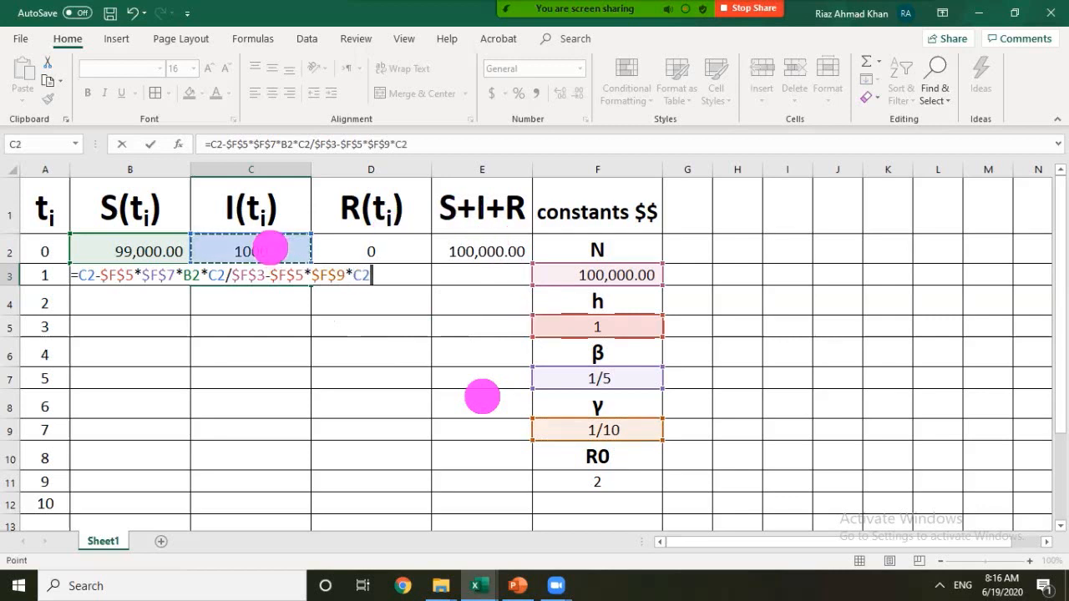
pyautogui.click(152, 144)
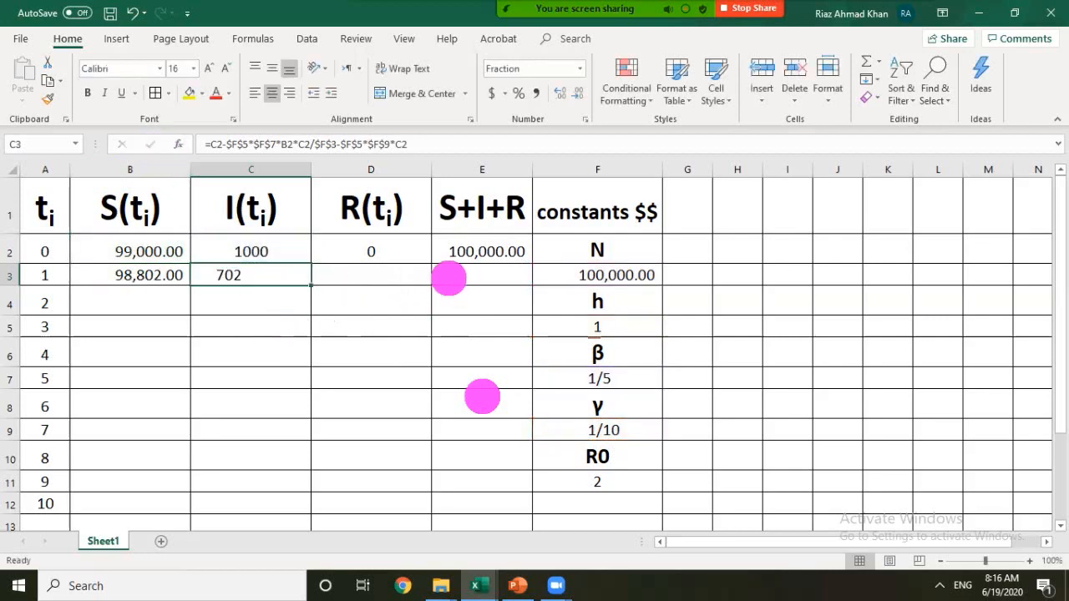
# Step: Begin the R(1) formula in cell D3 with =D2+$F$5, checking the slide's equation and making the reference to h absolute
pyautogui.click(373, 273)
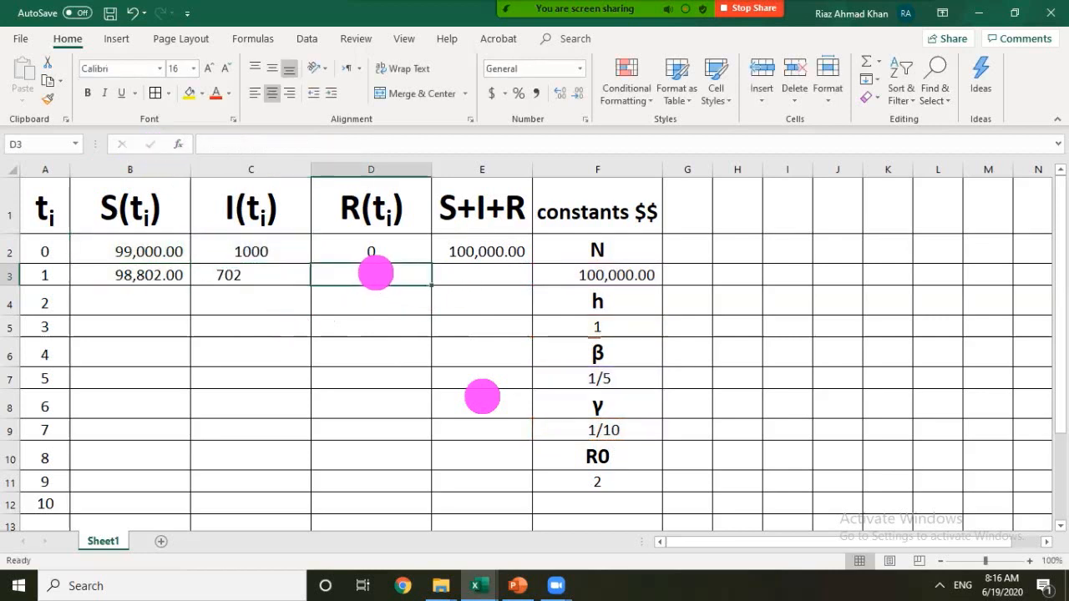
pyautogui.write('=')
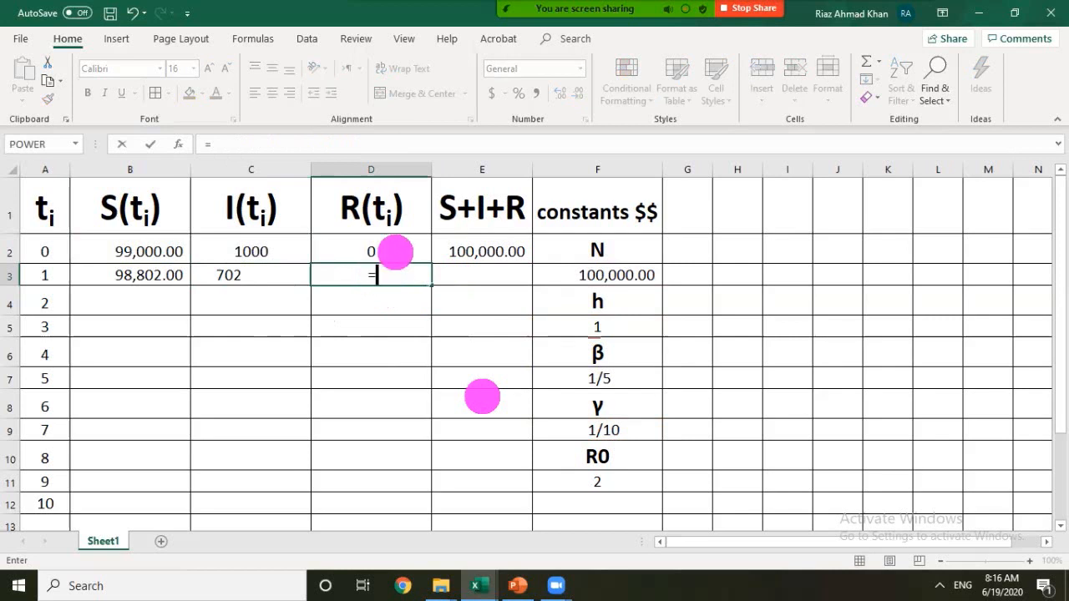
pyautogui.click(395, 252)
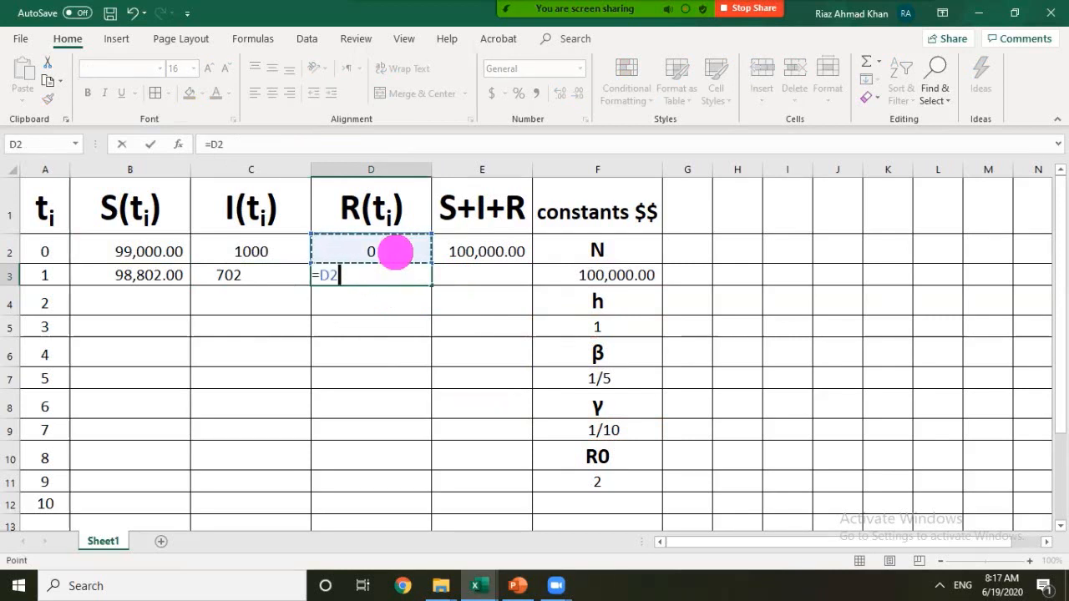
pyautogui.click(517, 586)
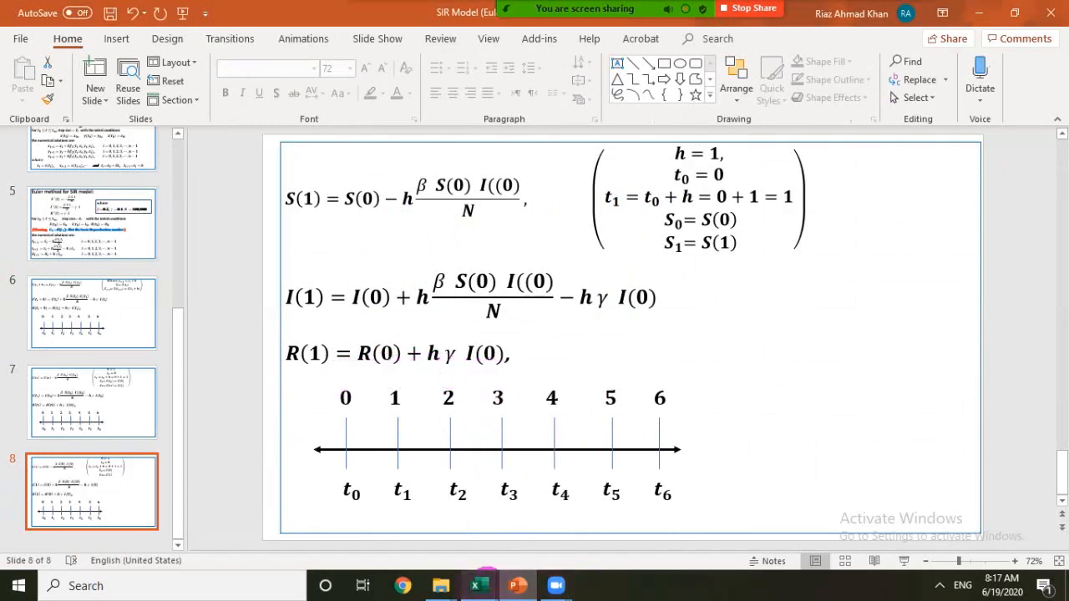
pyautogui.moveTo(487, 574)
pyautogui.click(543, 508)
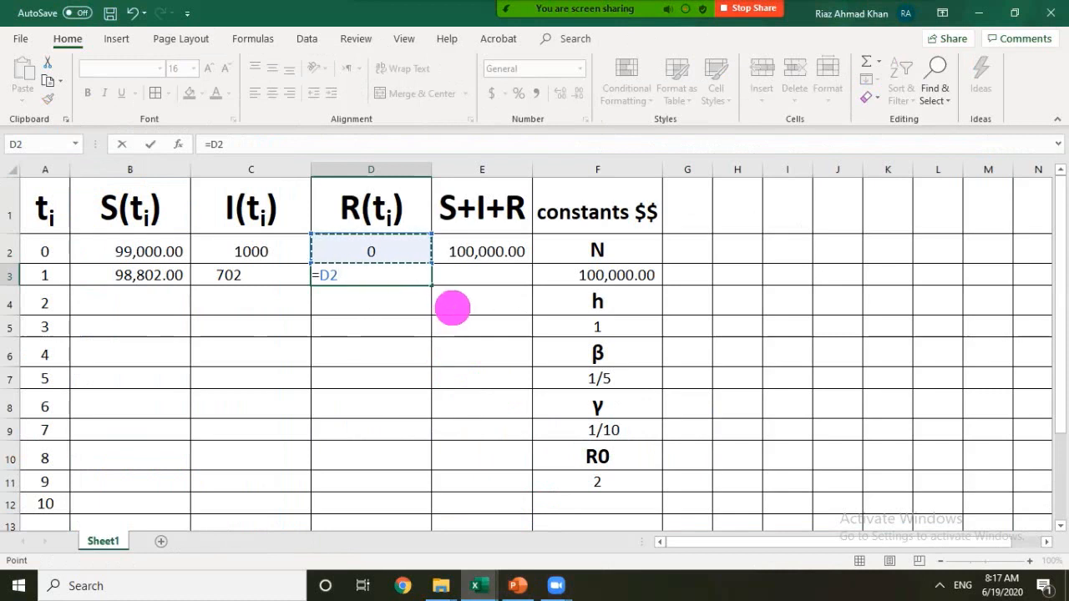
pyautogui.write('+')
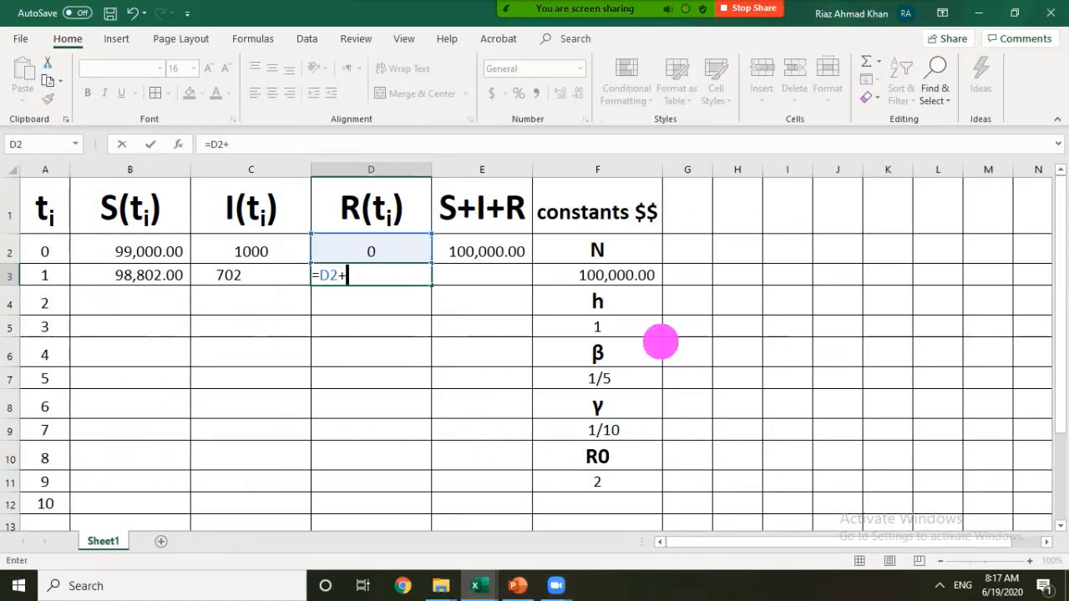
pyautogui.click(609, 326)
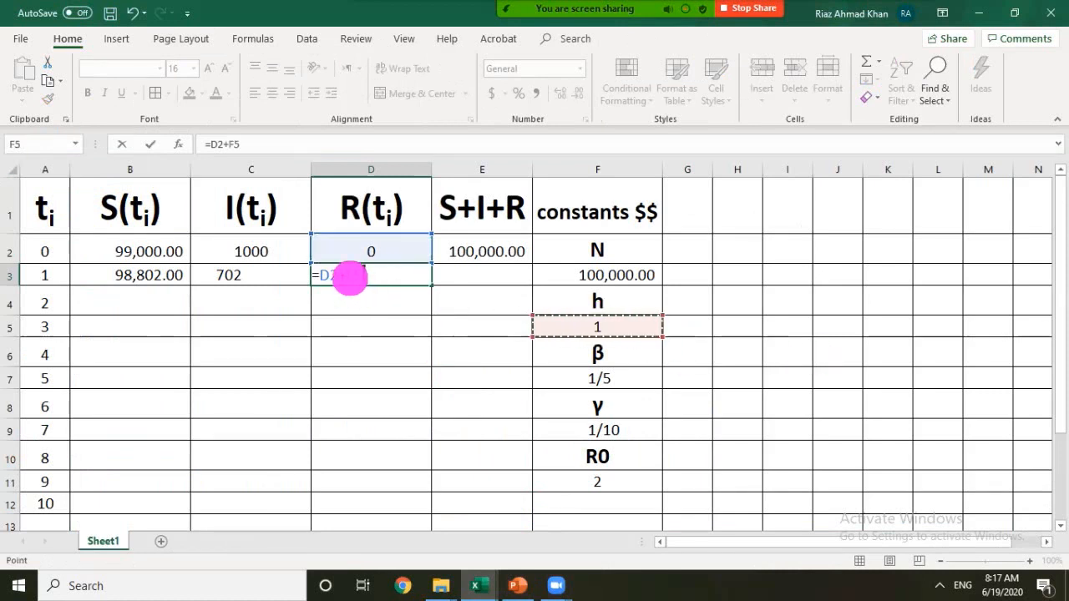
pyautogui.click(347, 275)
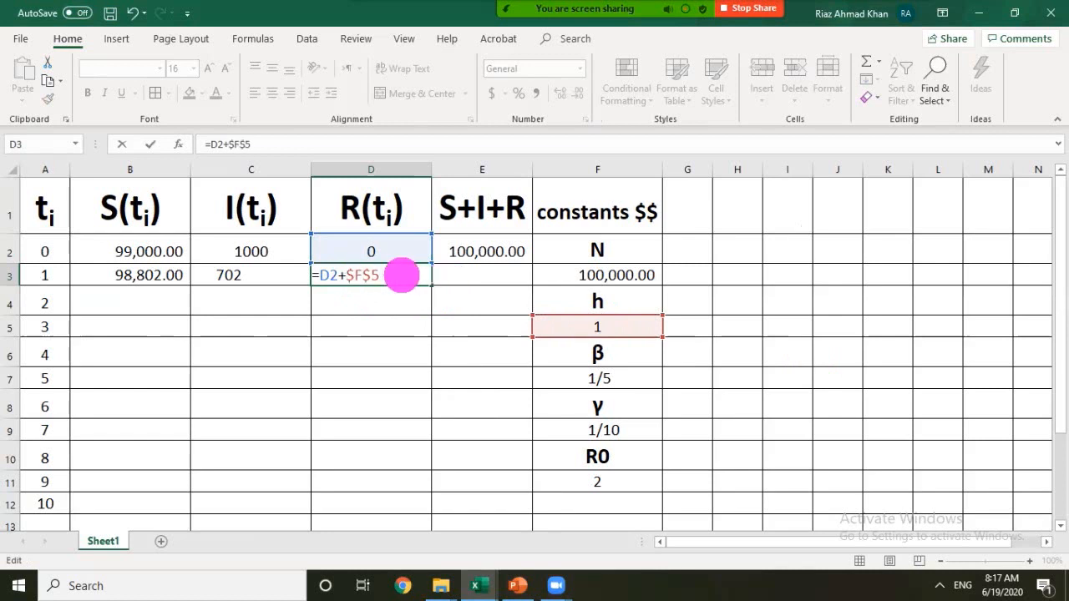
# Step: Complete the D3 formula as =D2+$F$5*$F$9*C2, with γ as an absolute reference, and enter it
pyautogui.write('*')
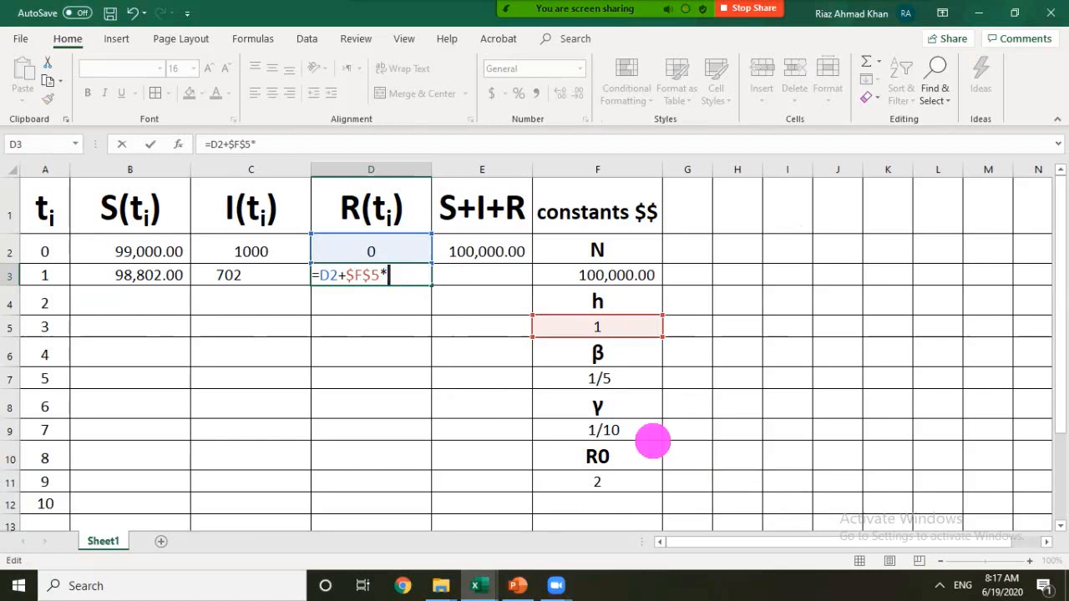
pyautogui.click(614, 429)
pyautogui.click(397, 276)
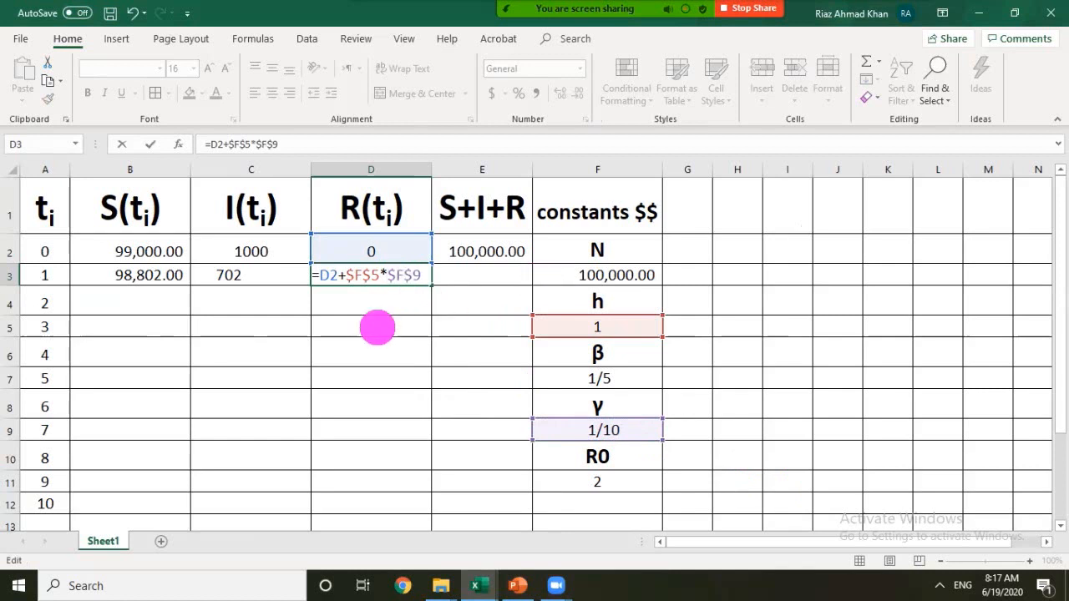
pyautogui.click(423, 273)
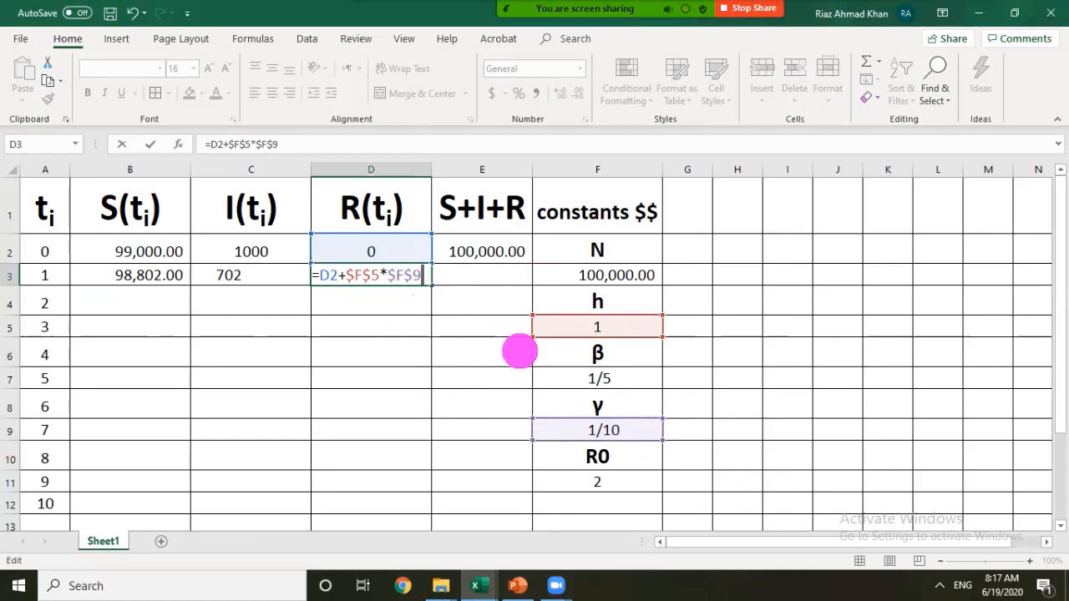
pyautogui.write('*')
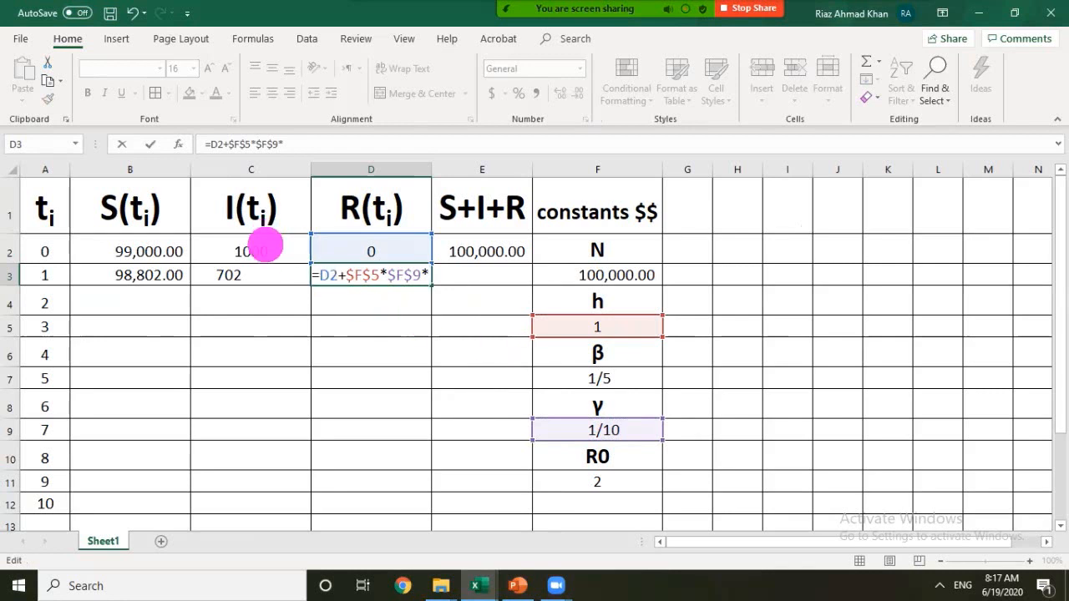
pyautogui.click(262, 243)
pyautogui.click(148, 146)
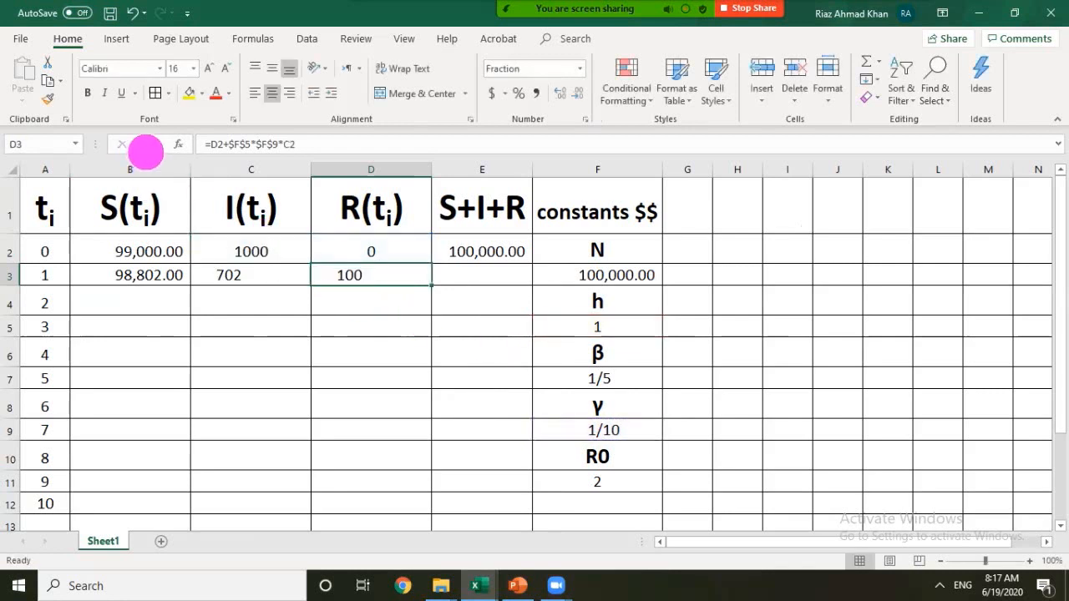
# Step: Fill the S+I+R sum formula from cell E2 down to E3
pyautogui.click(485, 273)
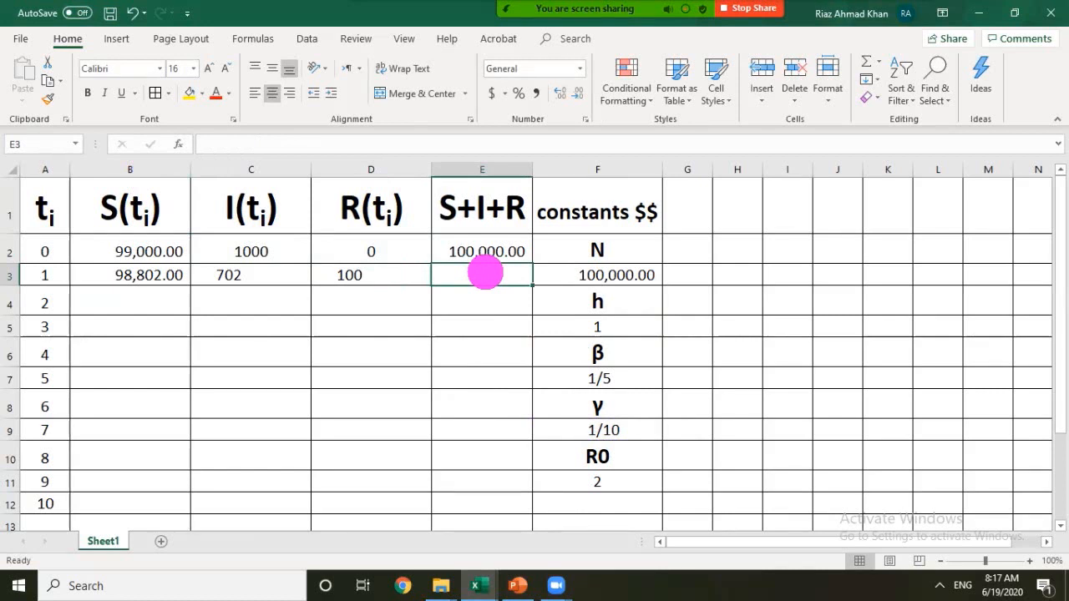
pyautogui.click(529, 257)
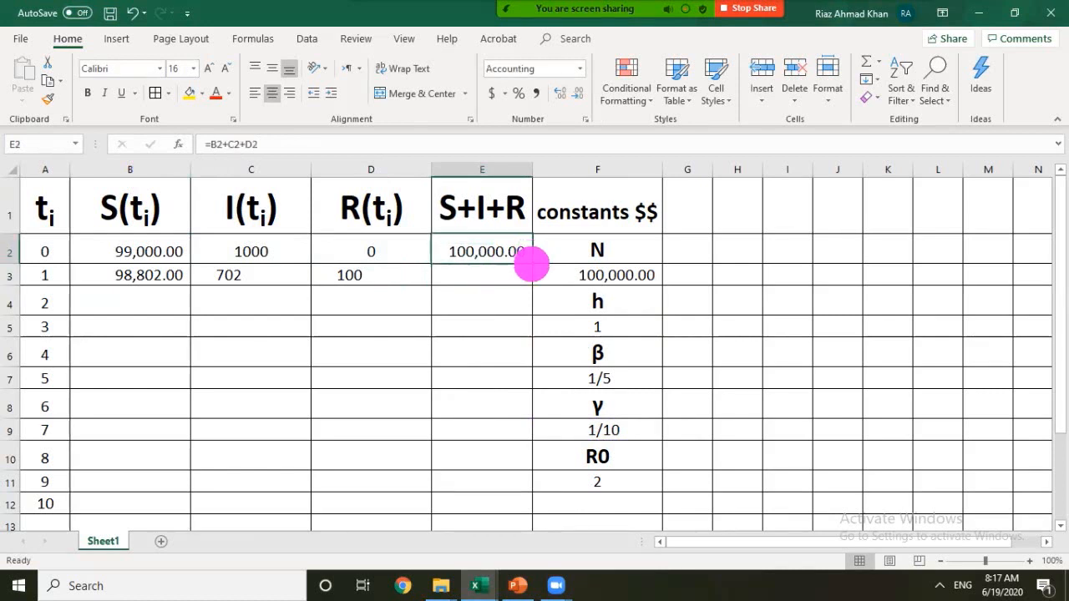
pyautogui.moveTo(532, 260); pyautogui.dragTo(532, 279)
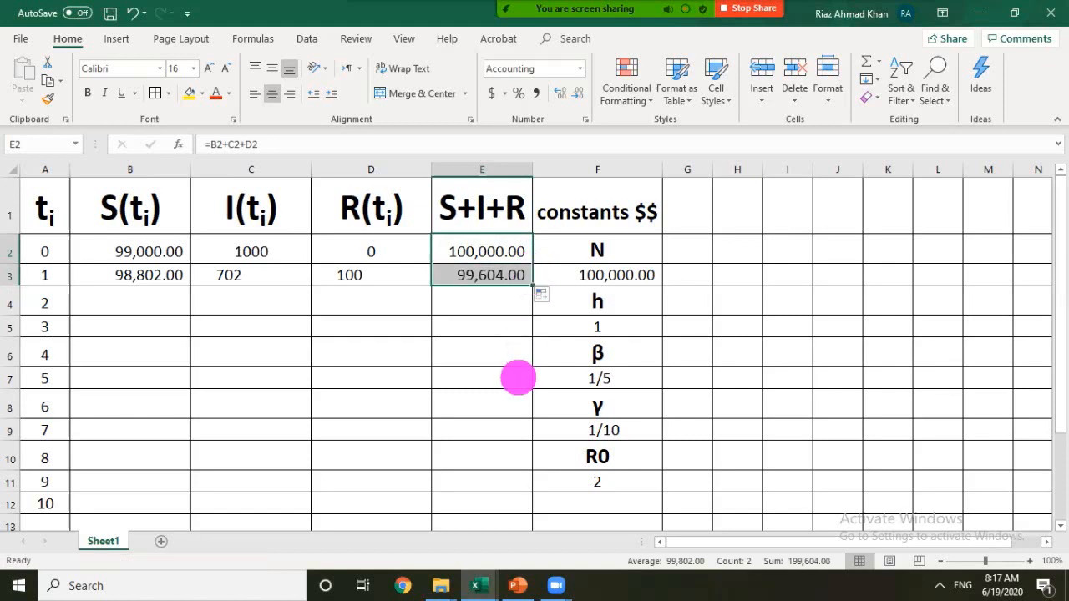
# Step: Correct the I(1) formula in cell C3 to =C2+$F$5*$F$7*B2*C2/$F$3-$F$5*$F$9*C2, replacing the first minus with a plus
pyautogui.doubleClick(268, 275)
pyautogui.click(100, 275)
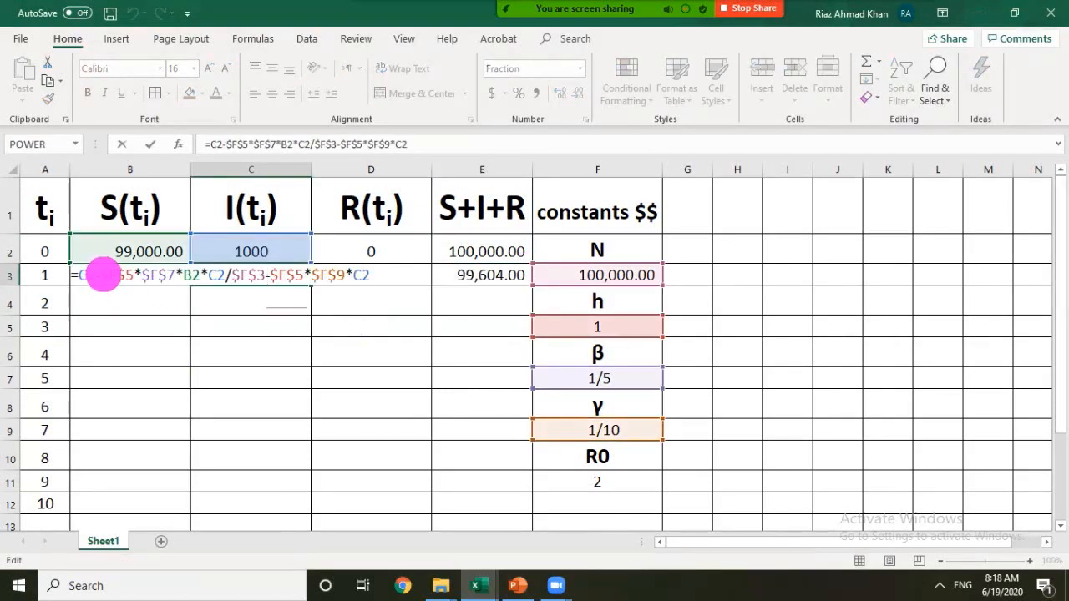
pyautogui.press('BackSpace')
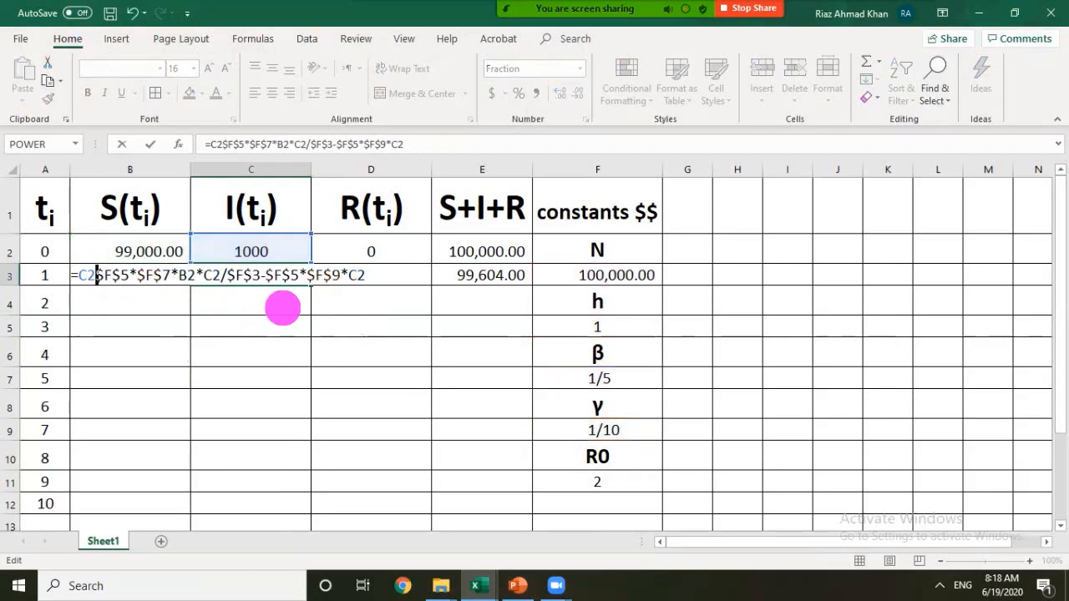
pyautogui.write('+')
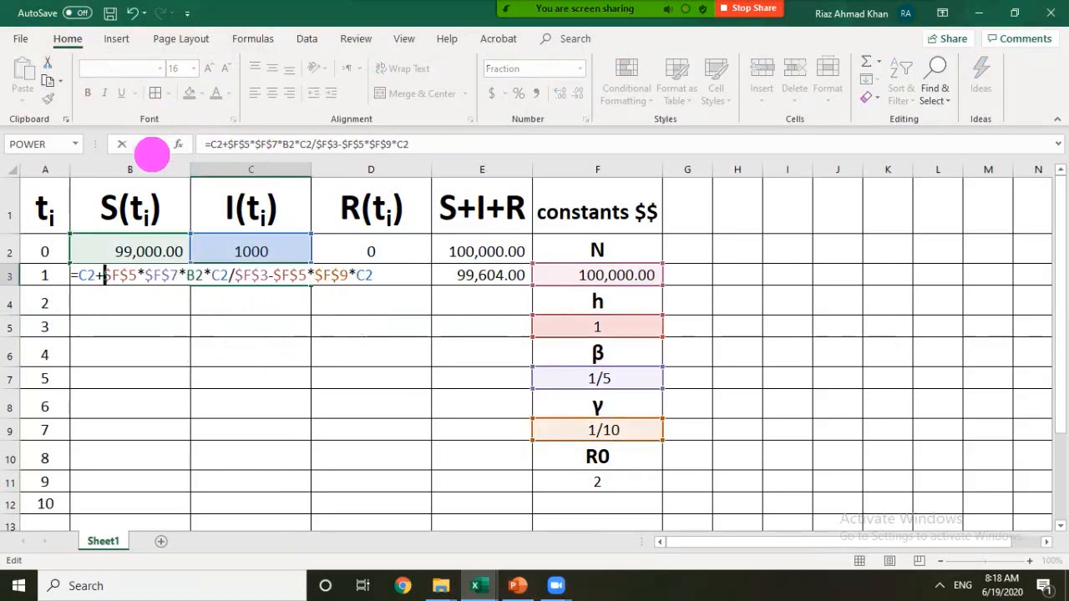
pyautogui.click(150, 144)
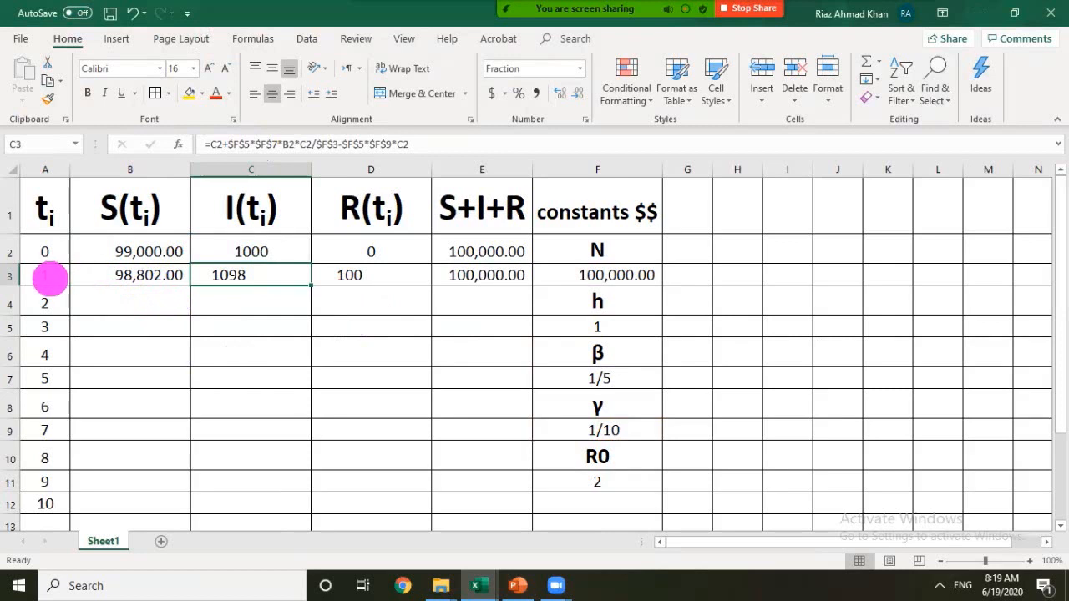
# Step: Fill the formulas in A3:E3 down to row 32 and apply the comma number style to the filled range
pyautogui.moveTo(55, 279); pyautogui.dragTo(529, 497)
pyautogui.scroll(6, 468, 418)
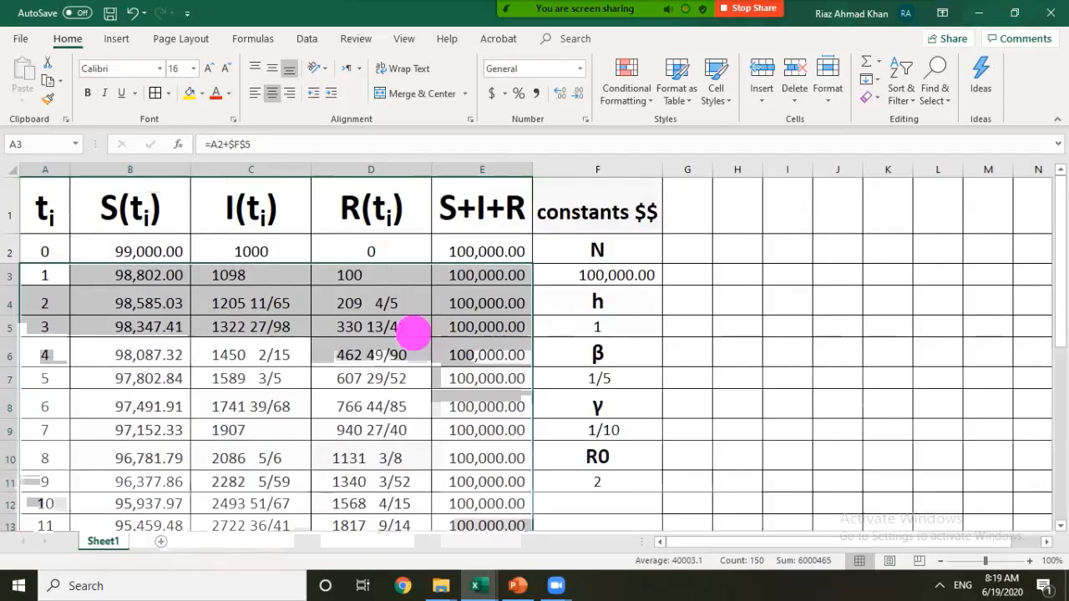
pyautogui.click(533, 92)
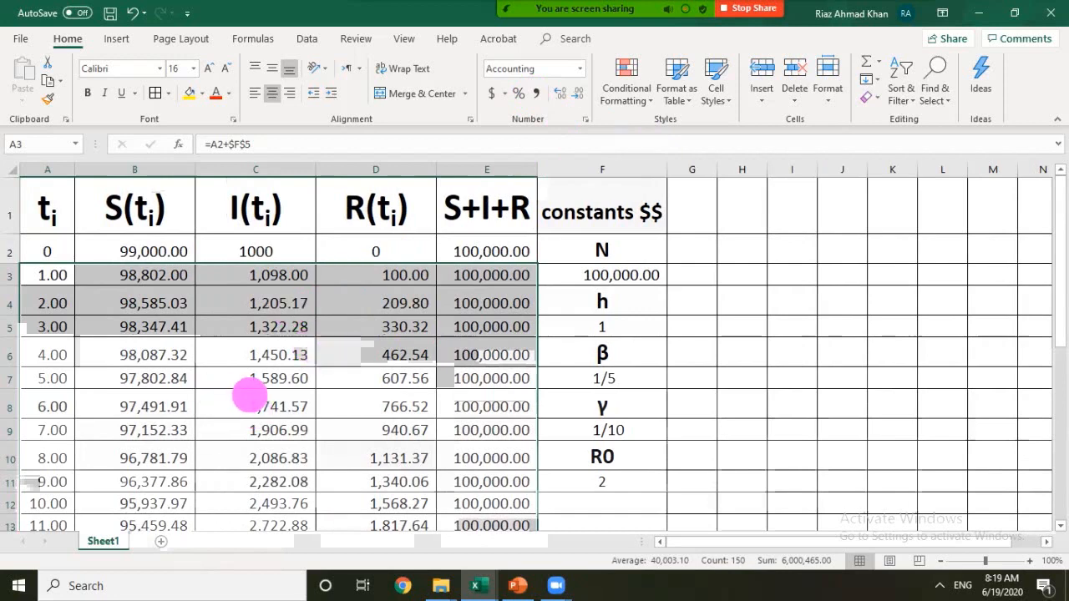
# Step: Extend the formulas in columns A to E down to row 152 and widen column A to fit its values
pyautogui.scroll(-7, 251, 396)
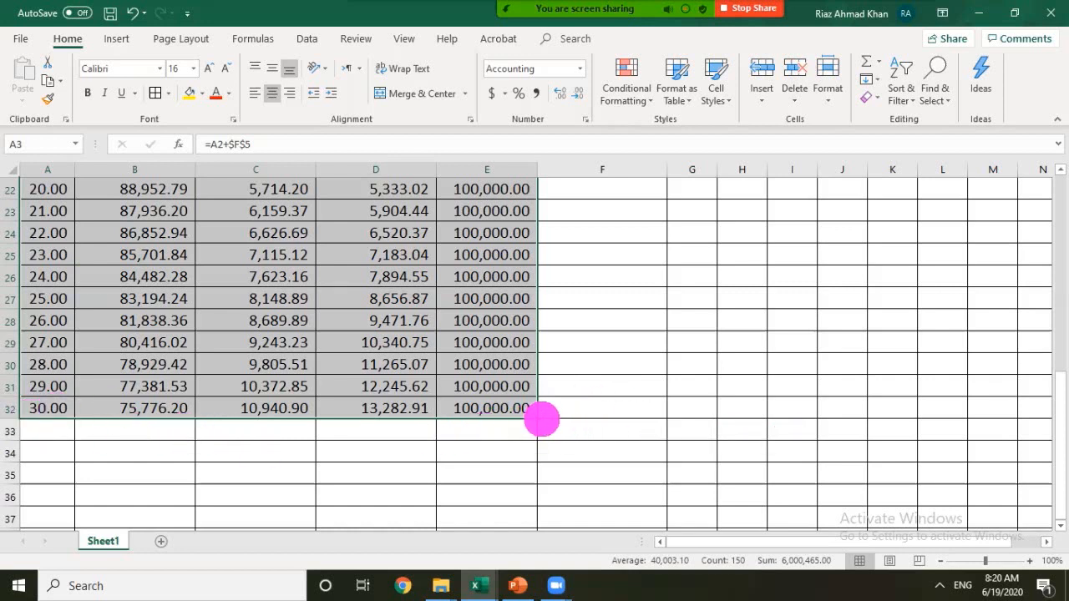
pyautogui.moveTo(536, 418)
pyautogui.mouseDown()
pyautogui.moveTo(540, 563)
pyautogui.moveTo(543, 492)
pyautogui.moveTo(551, 556)
pyautogui.moveTo(548, 418)
pyautogui.mouseUp()
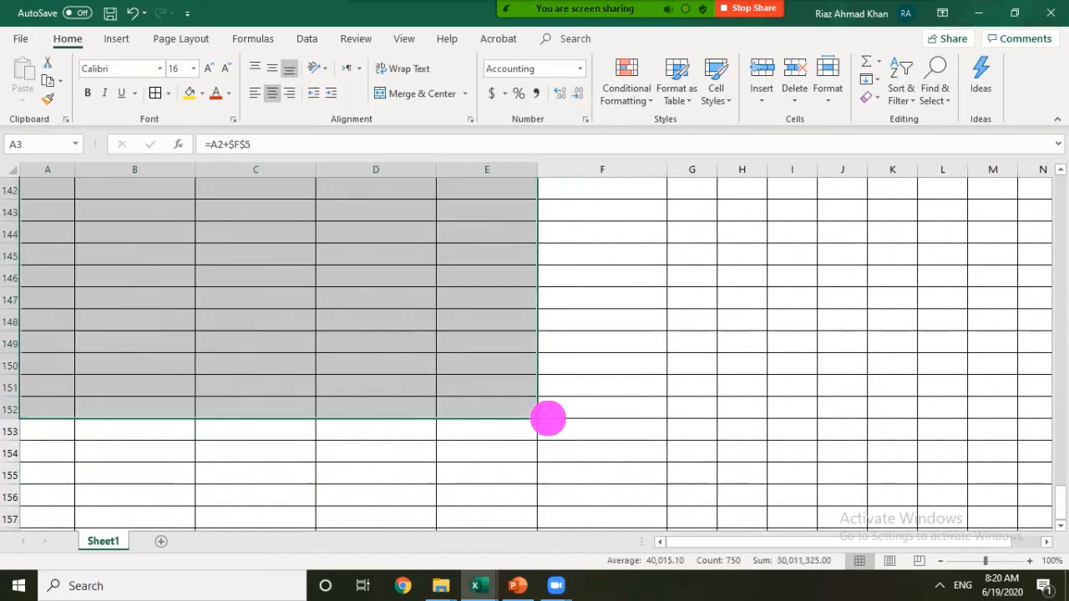
pyautogui.scroll(1, 397, 309)
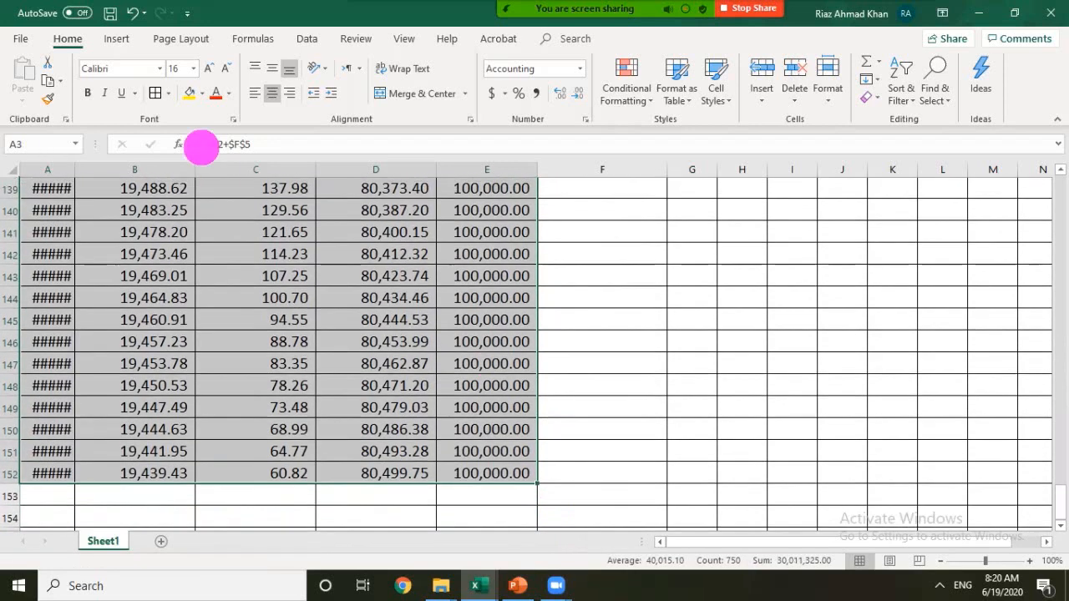
pyautogui.moveTo(74, 170); pyautogui.dragTo(98, 171)
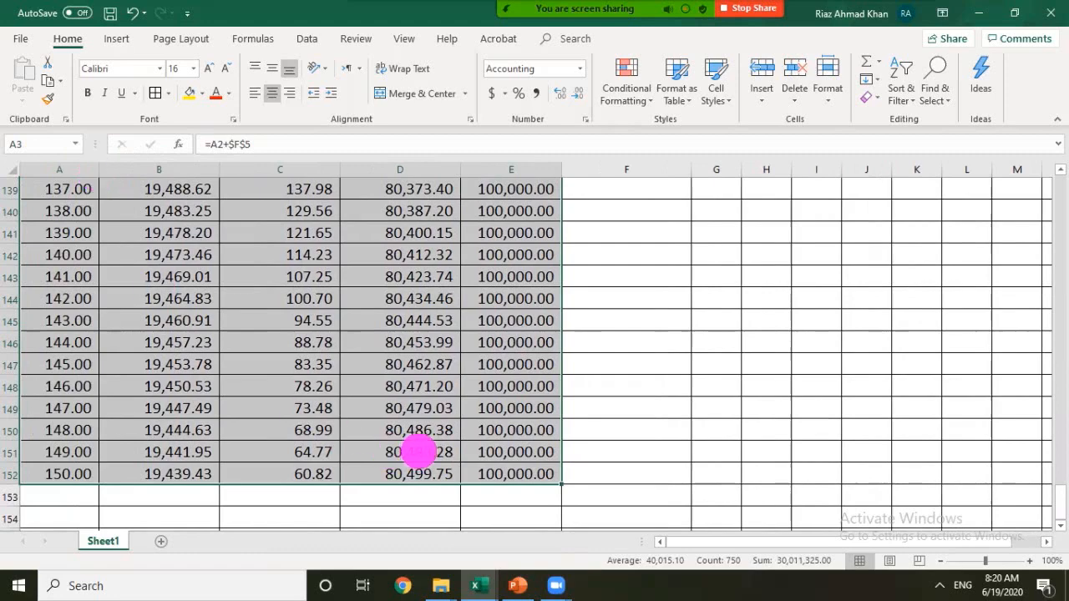
# Step: Format the values in A3:E152 with no decimal places
pyautogui.scroll(20, 489, 435)
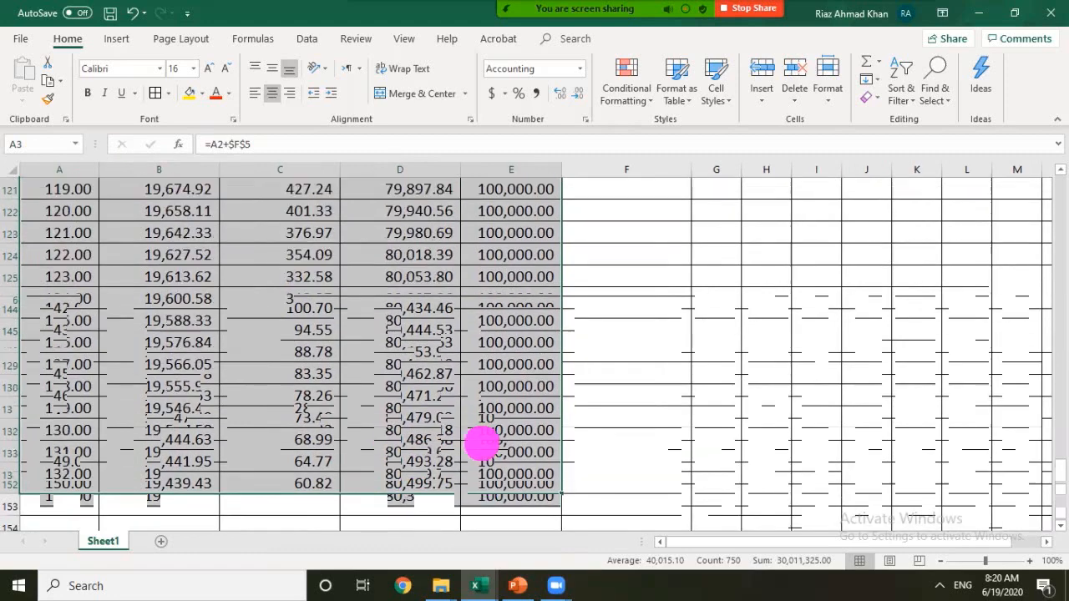
pyautogui.scroll(6, 497, 430)
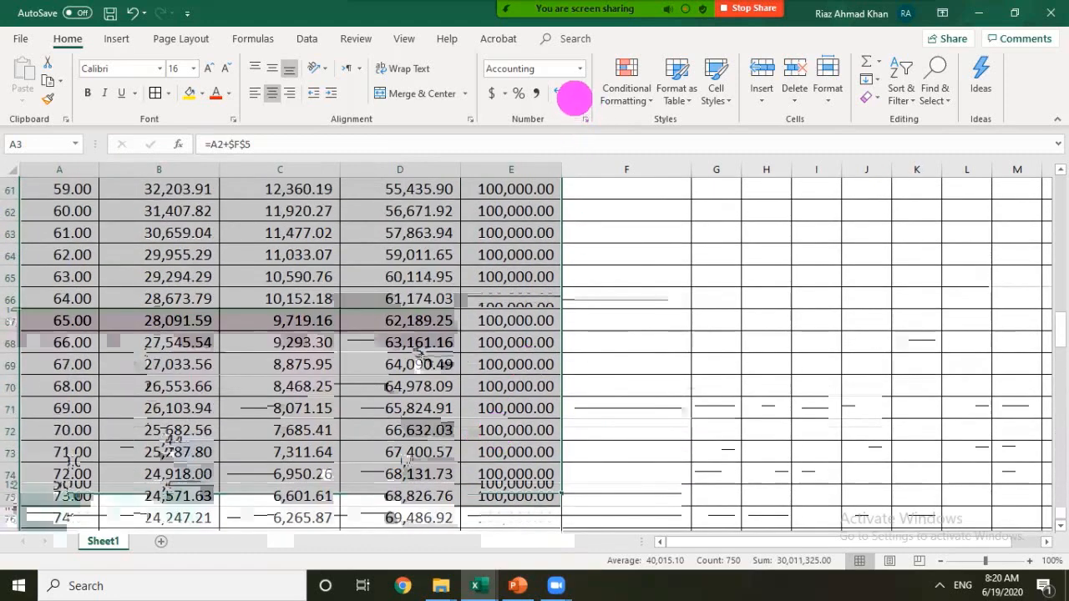
pyautogui.click(578, 94)
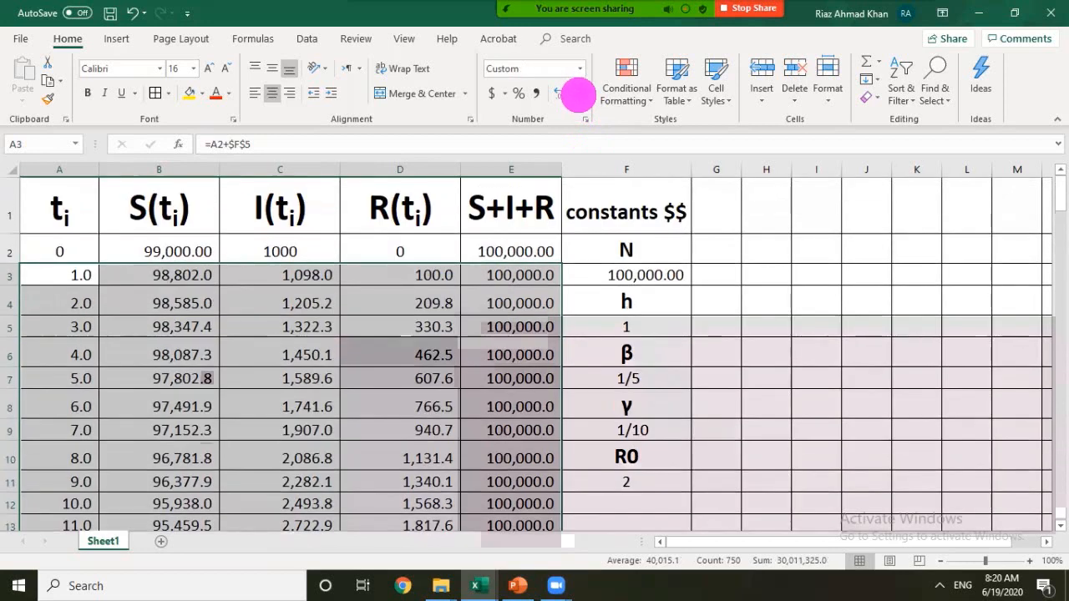
pyautogui.click(578, 94)
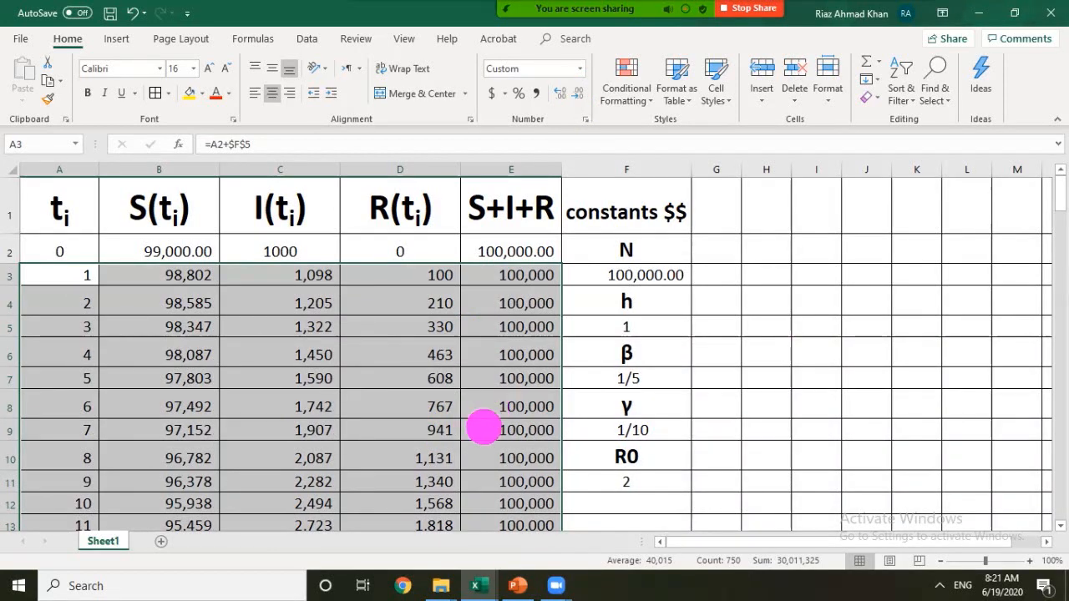
pyautogui.scroll(-3, 454, 413)
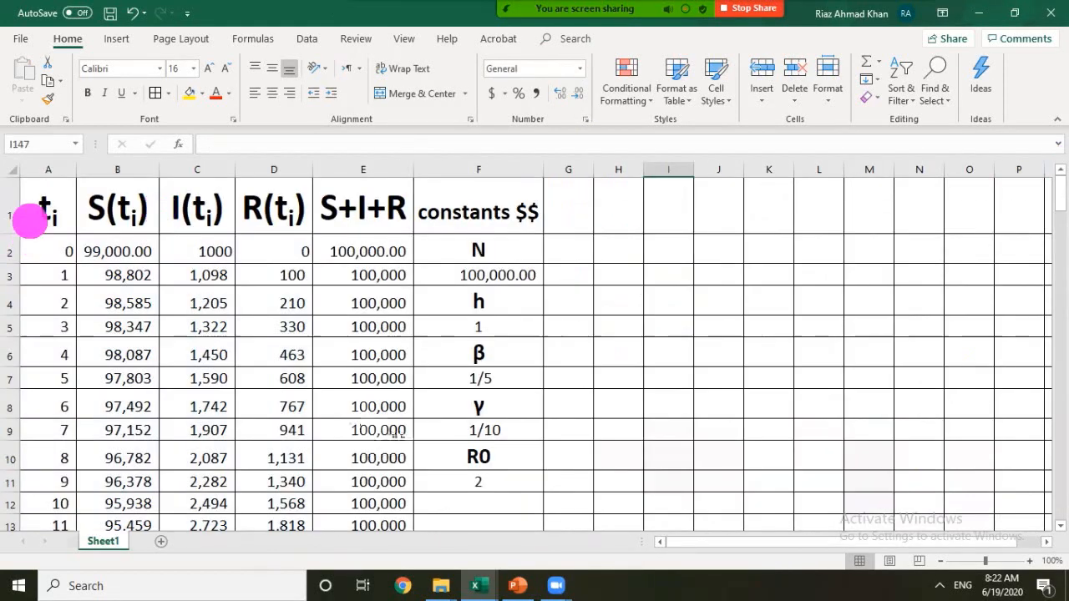
# Step: Insert a Scatter with Smooth Lines chart from the time, S, I and R data in A2:D152
pyautogui.click(64, 252)
pyautogui.moveTo(64, 251); pyautogui.dragTo(239, 493)
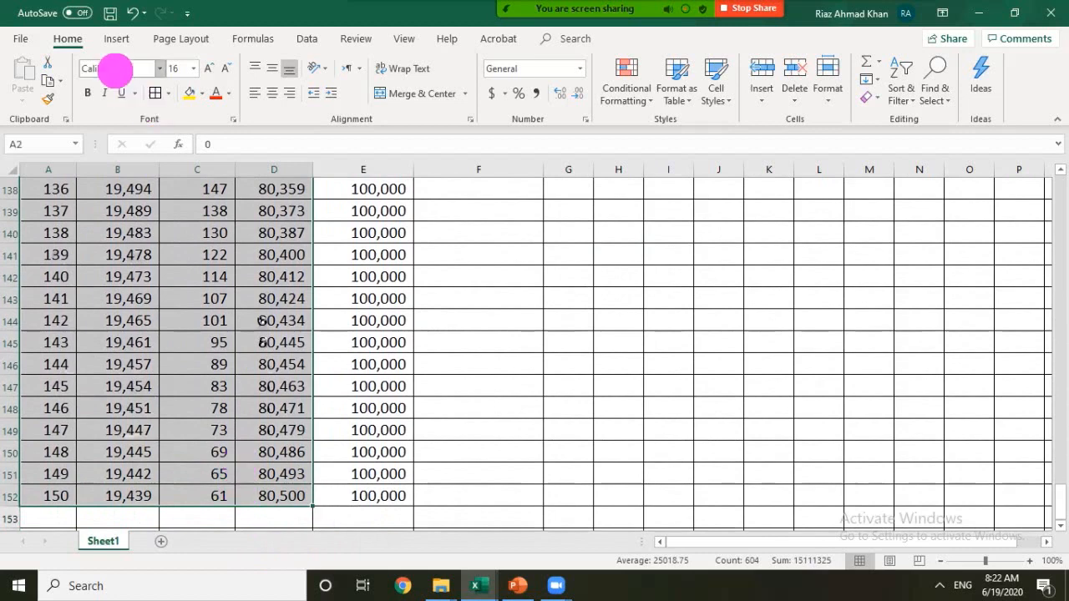
pyautogui.click(116, 39)
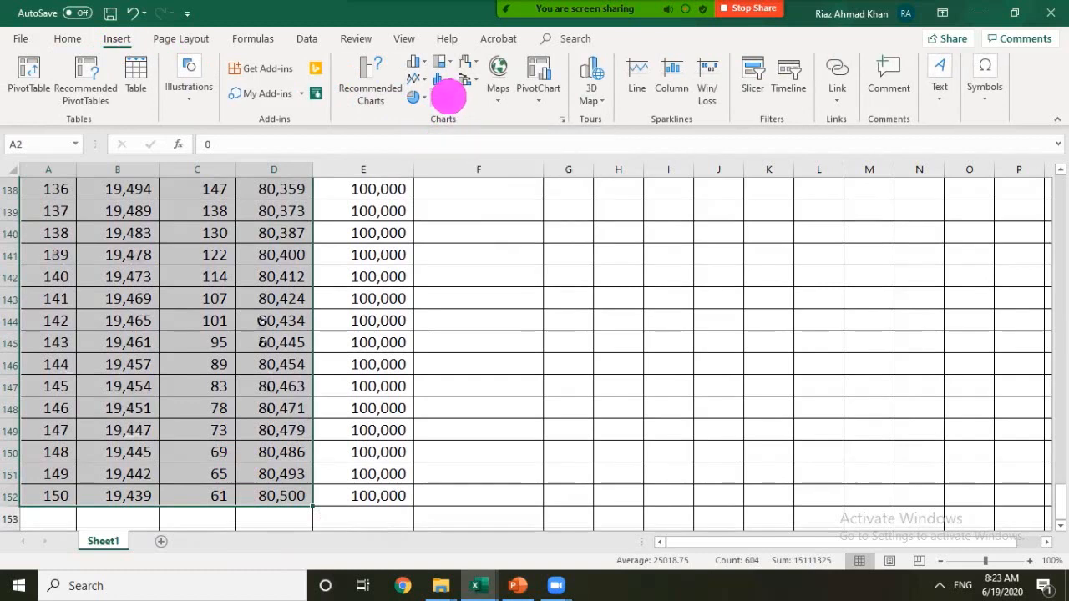
pyautogui.click(449, 97)
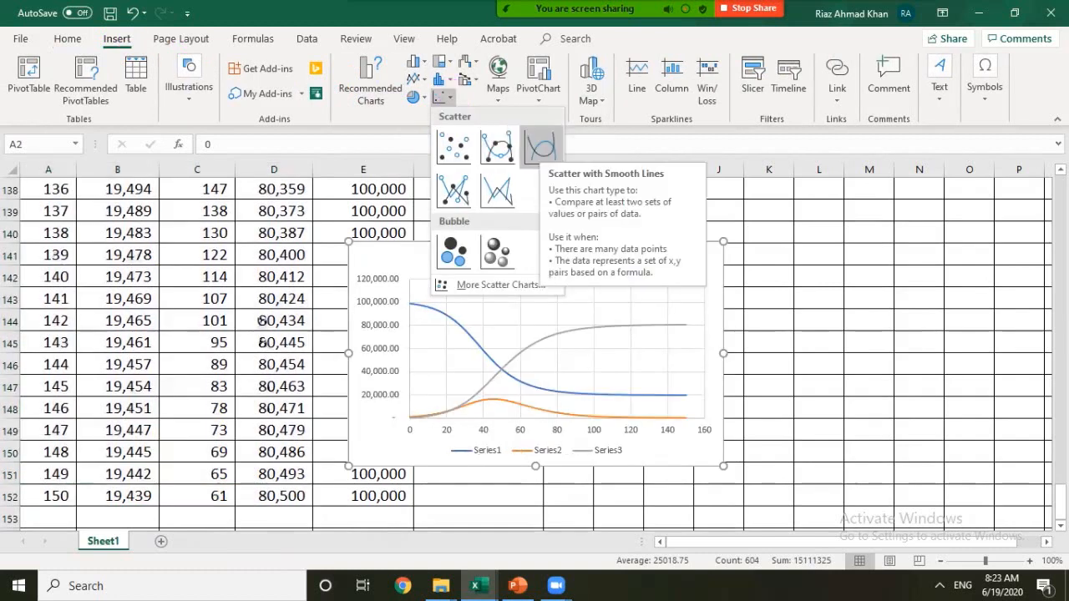
pyautogui.click(542, 147)
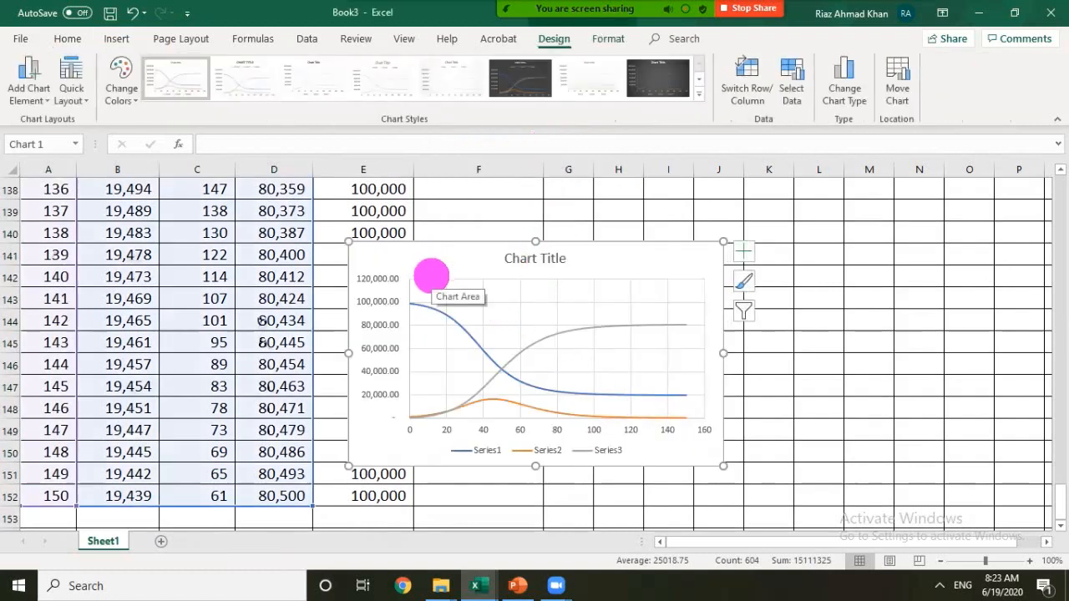
# Step: Cut the chart from the end of the data and paste it at cell G1
pyautogui.rightClick(433, 259)
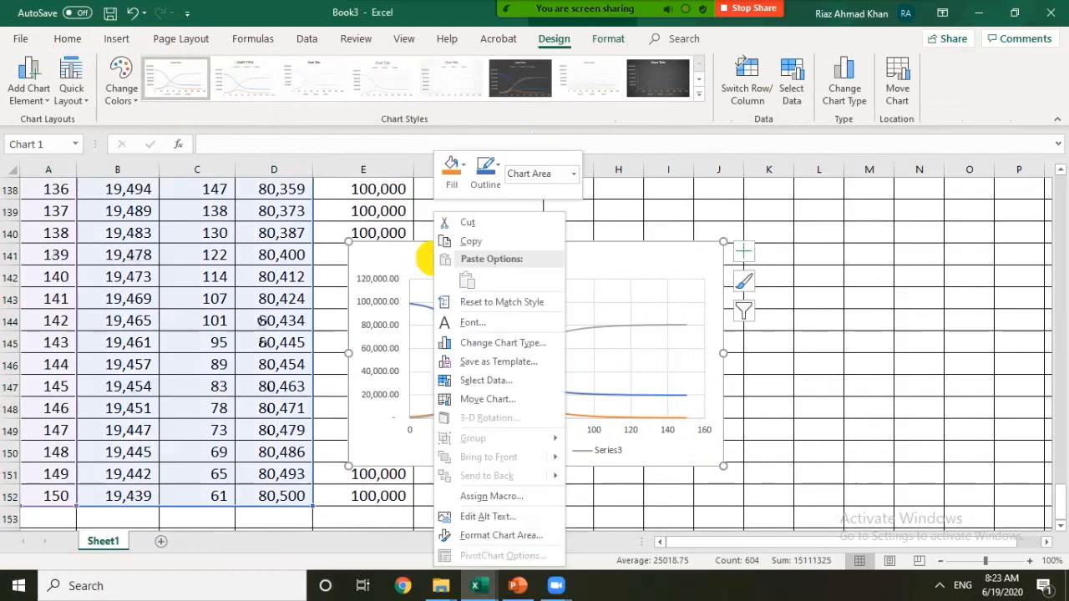
pyautogui.click(468, 223)
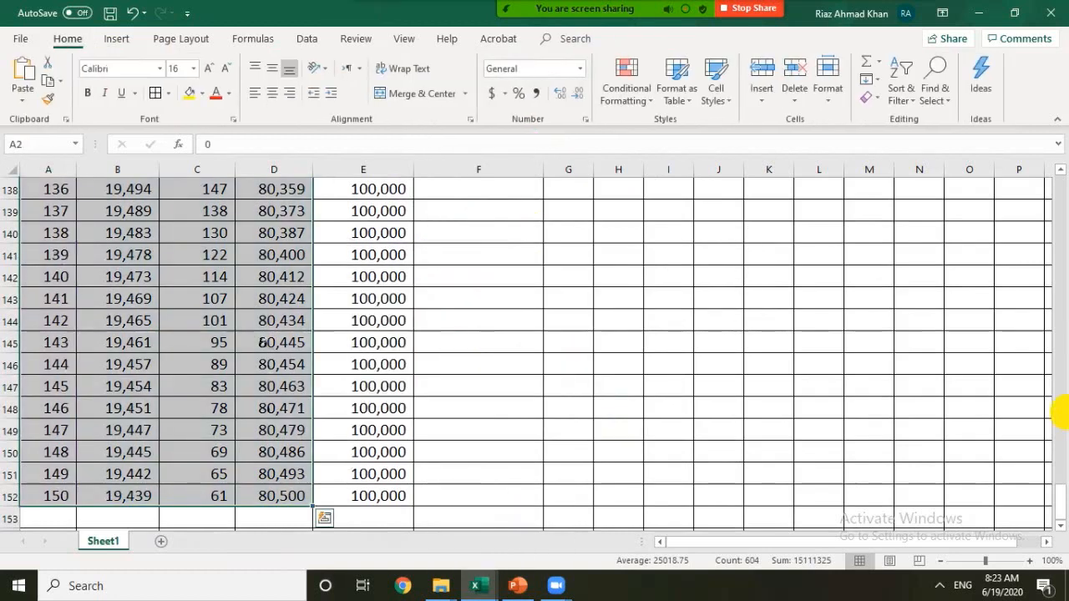
pyautogui.moveTo(1057, 497); pyautogui.dragTo(1058, 157)
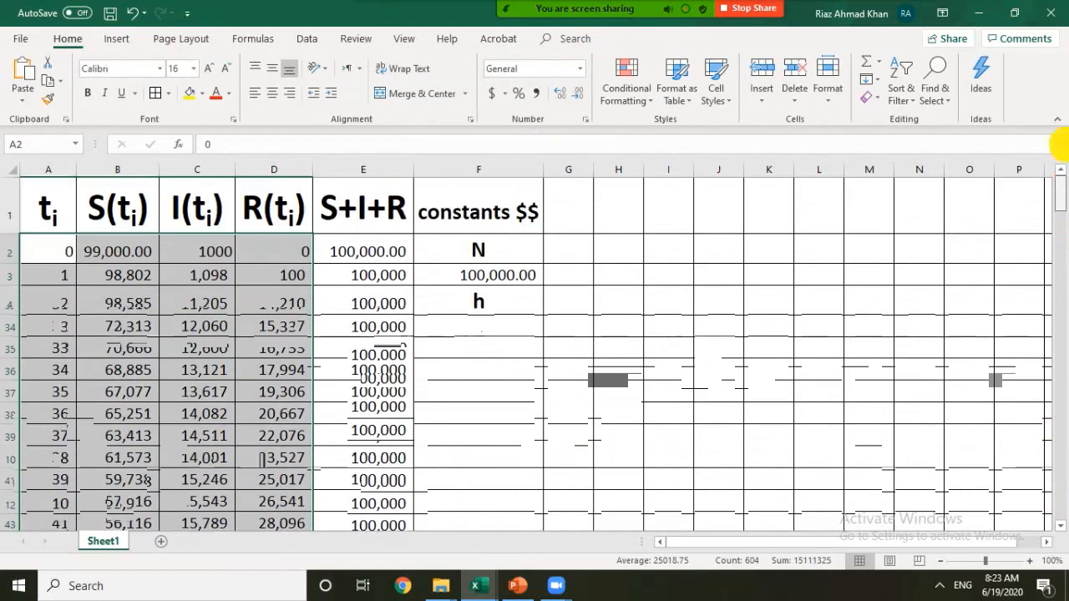
pyautogui.click(637, 202)
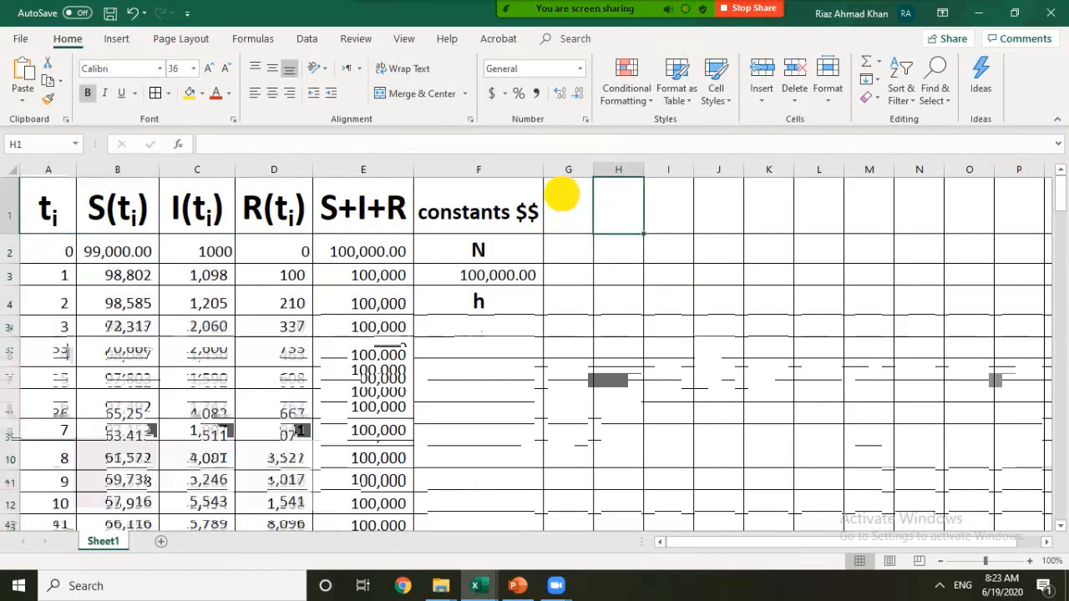
pyautogui.click(559, 194)
pyautogui.hotkey('ctrl', 'v')
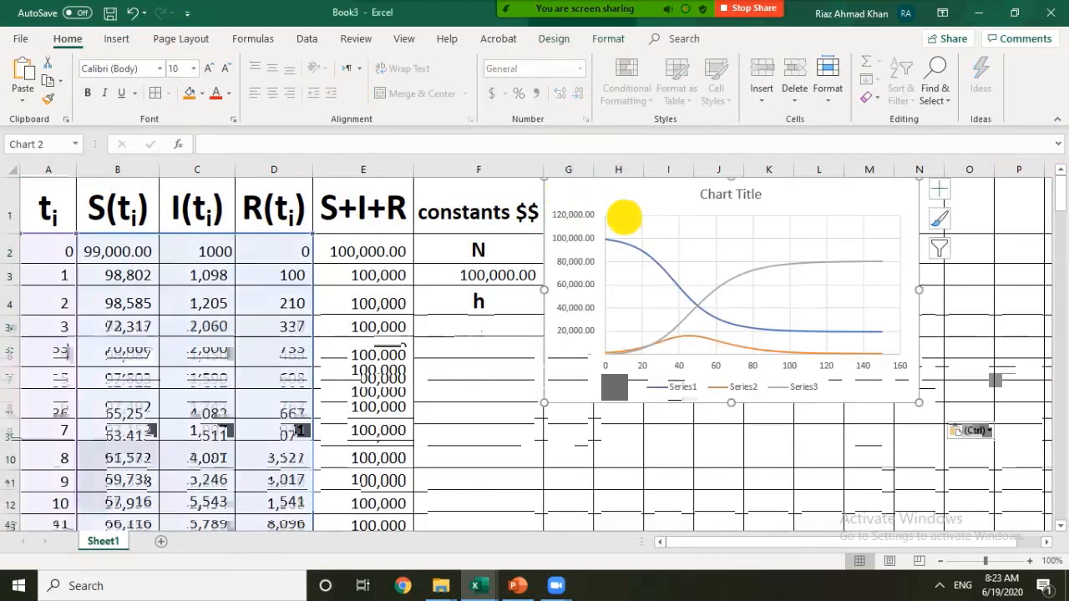
# Step: Move the chart slightly down within row 1 and enlarge it to span about columns G to O, down to row 12
pyautogui.moveTo(615, 213)
pyautogui.mouseDown()
pyautogui.moveTo(627, 234)
pyautogui.moveTo(615, 240)
pyautogui.mouseUp()
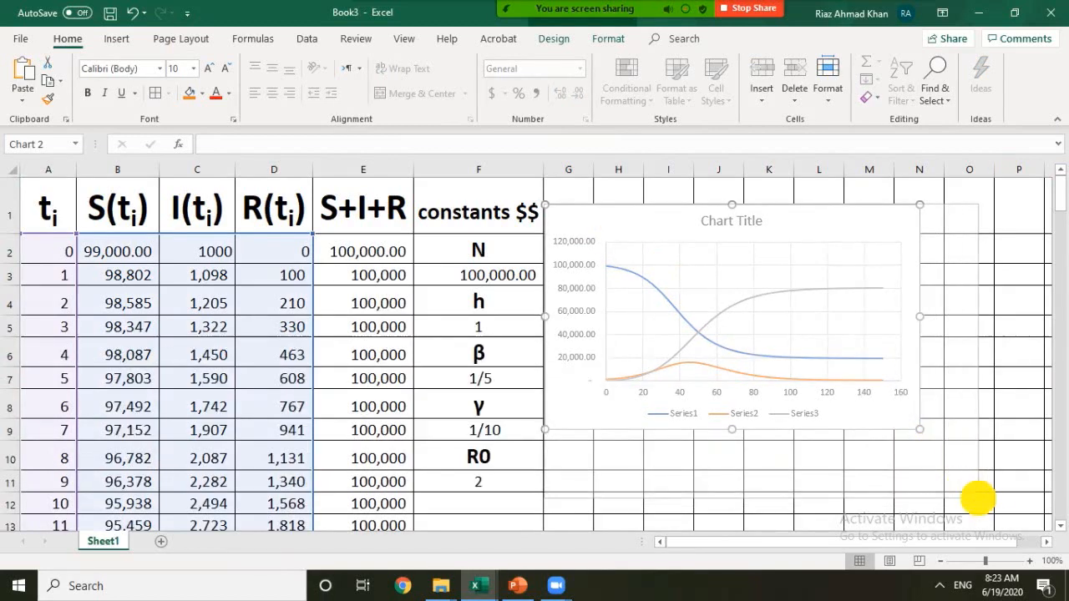
pyautogui.moveTo(992, 515); pyautogui.dragTo(992, 515)
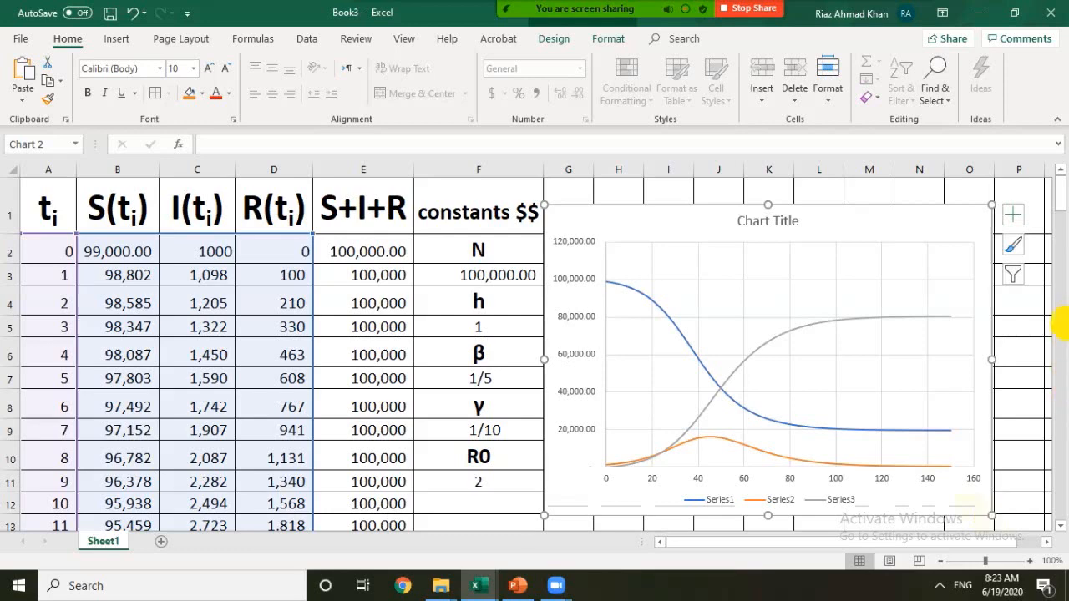
pyautogui.scroll(-1, 1059, 312)
pyautogui.scroll(1, 1000, 332)
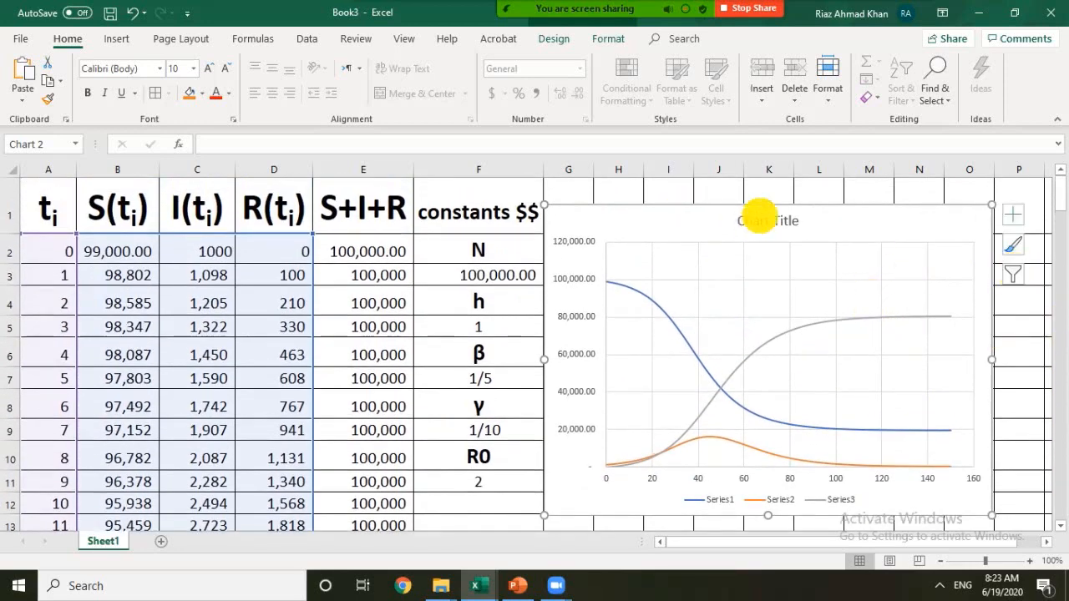
# Step: Change the chart title to "SIR model solution"
pyautogui.click(777, 220)
pyautogui.click(788, 221)
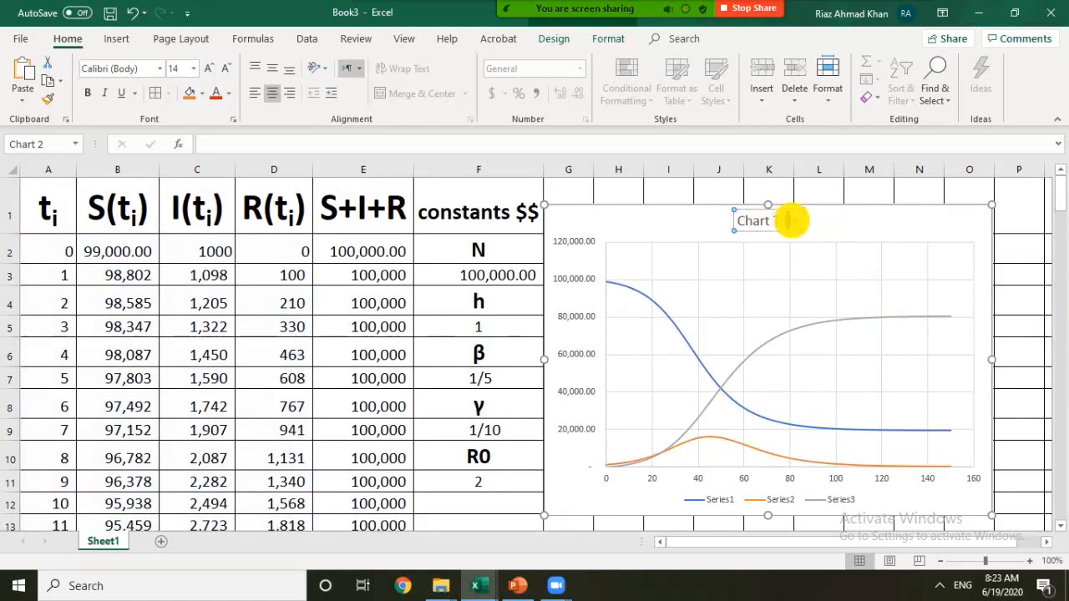
pyautogui.moveTo(799, 220)
pyautogui.mouseDown()
pyautogui.moveTo(777, 224)
pyautogui.moveTo(792, 221)
pyautogui.mouseUp()
pyautogui.doubleClick(778, 222)
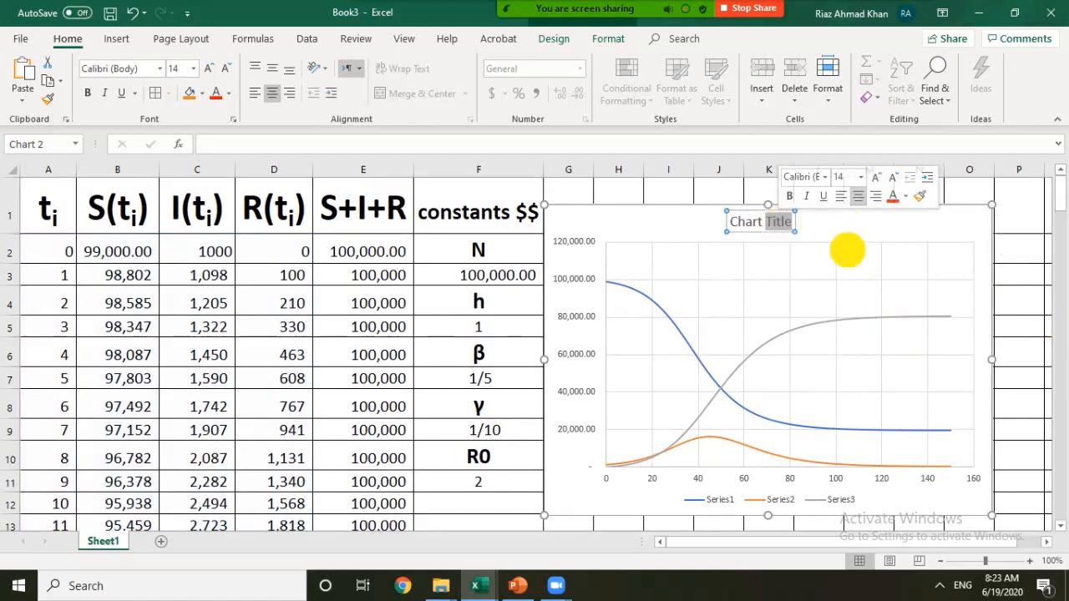
pyautogui.press('Delete')
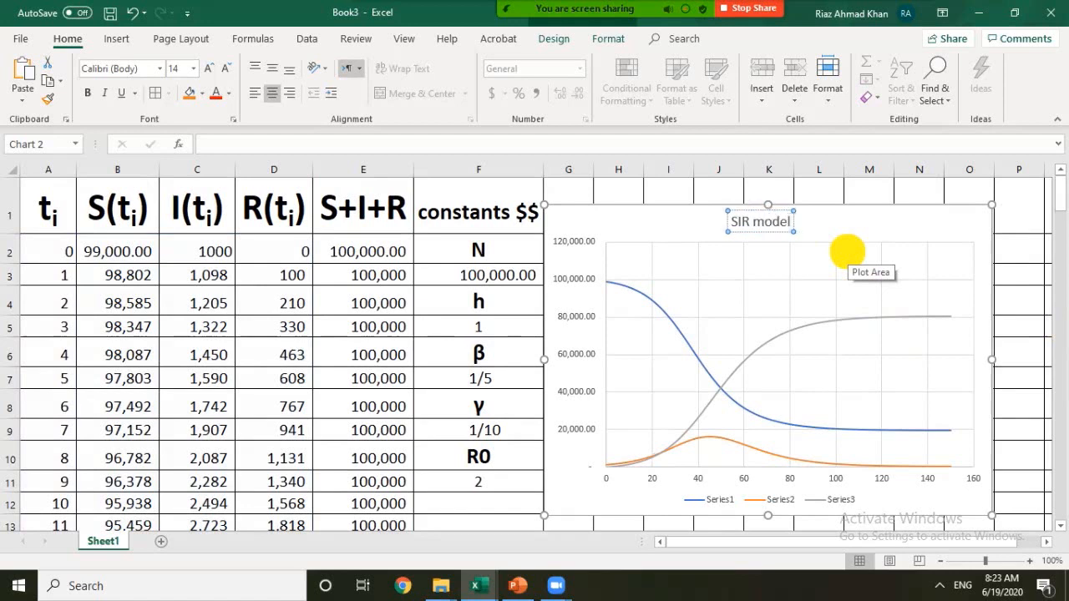
pyautogui.write('solution')
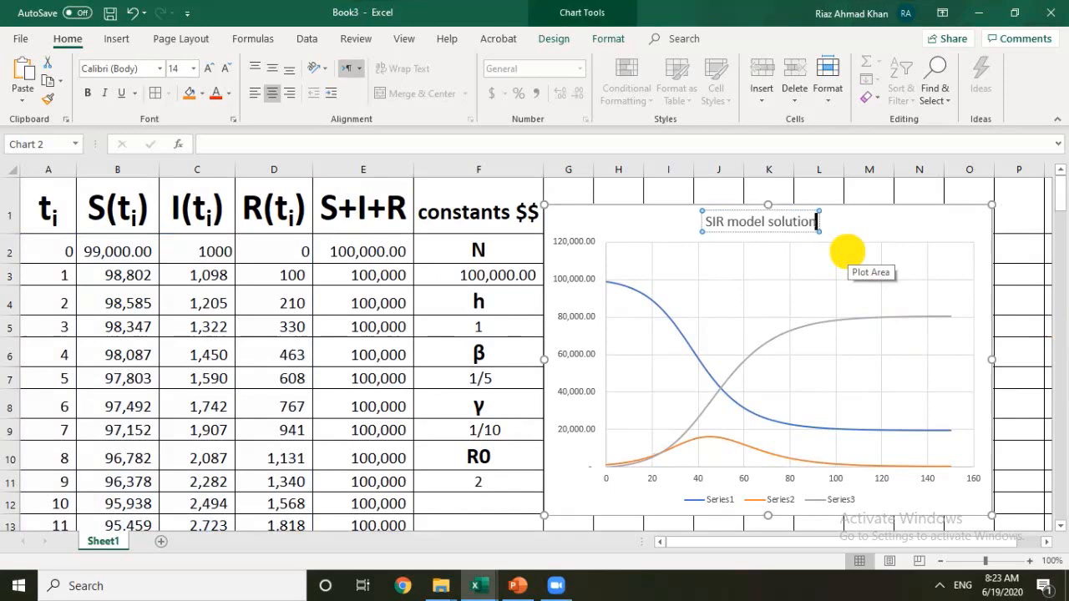
pyautogui.click(967, 245)
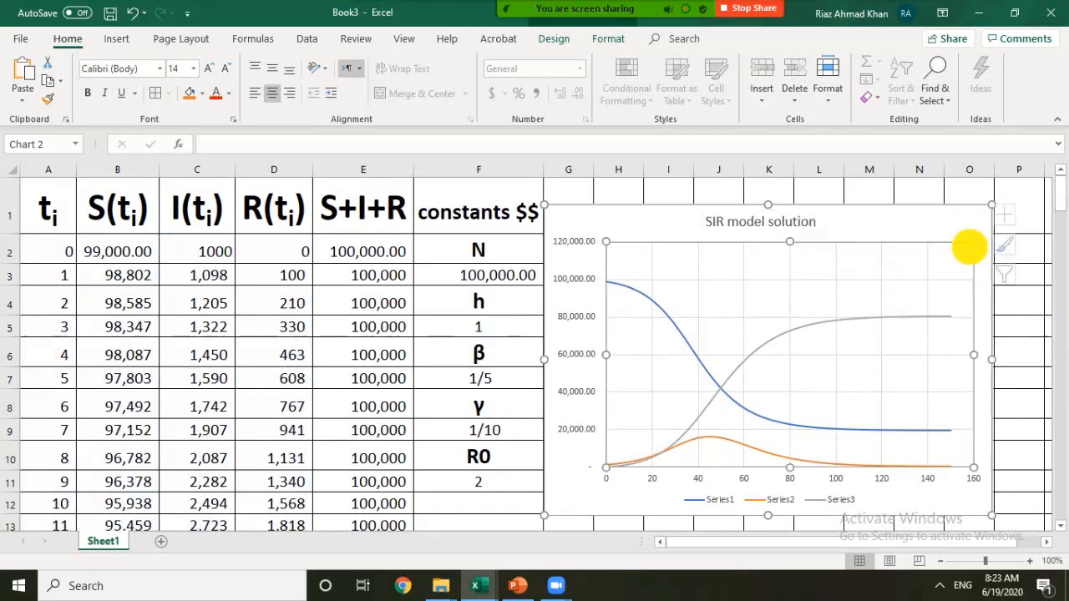
# Step: Rename the chart's first data series, plotted from column B, to "S"
pyautogui.click(1016, 276)
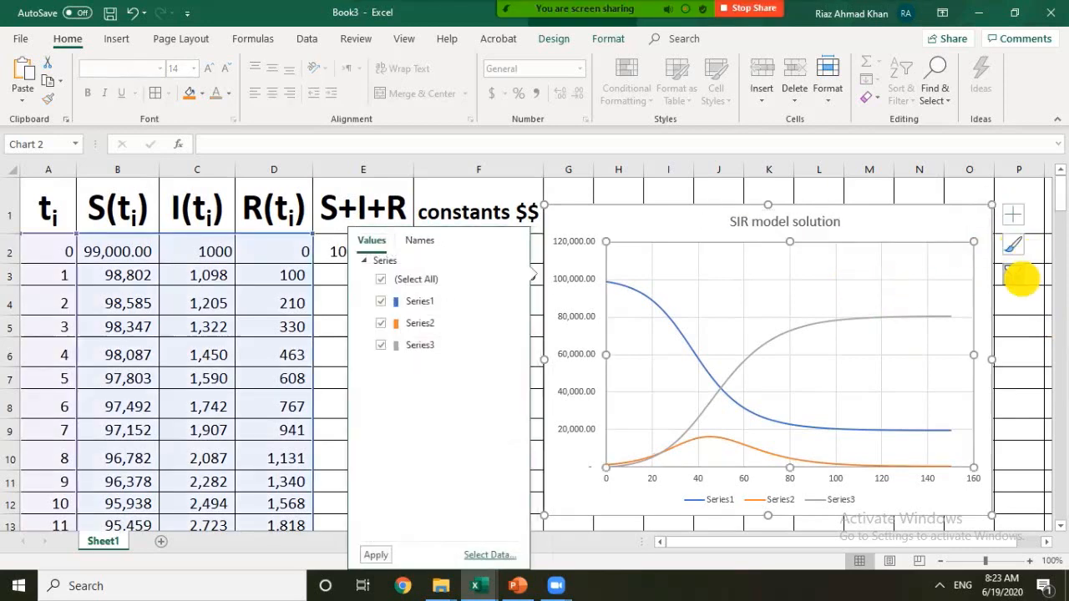
pyautogui.click(499, 303)
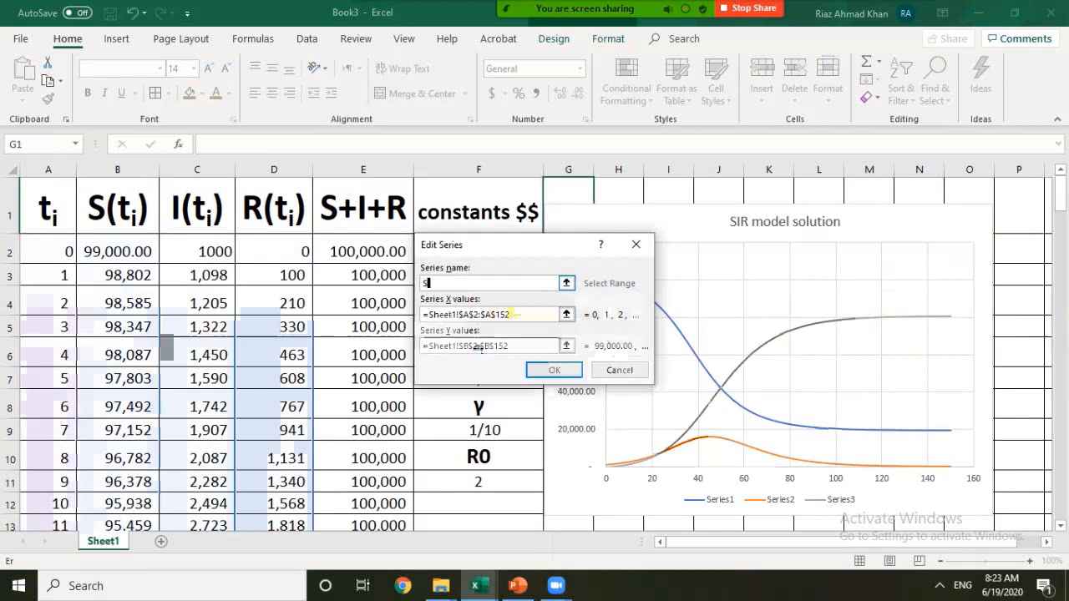
pyautogui.click(427, 283)
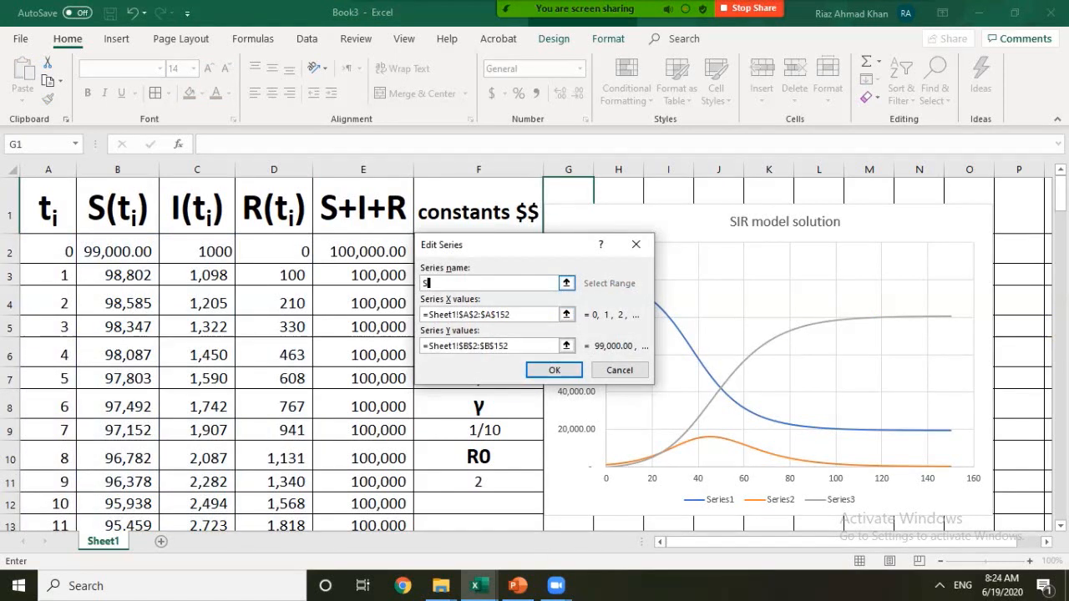
pyautogui.click(555, 370)
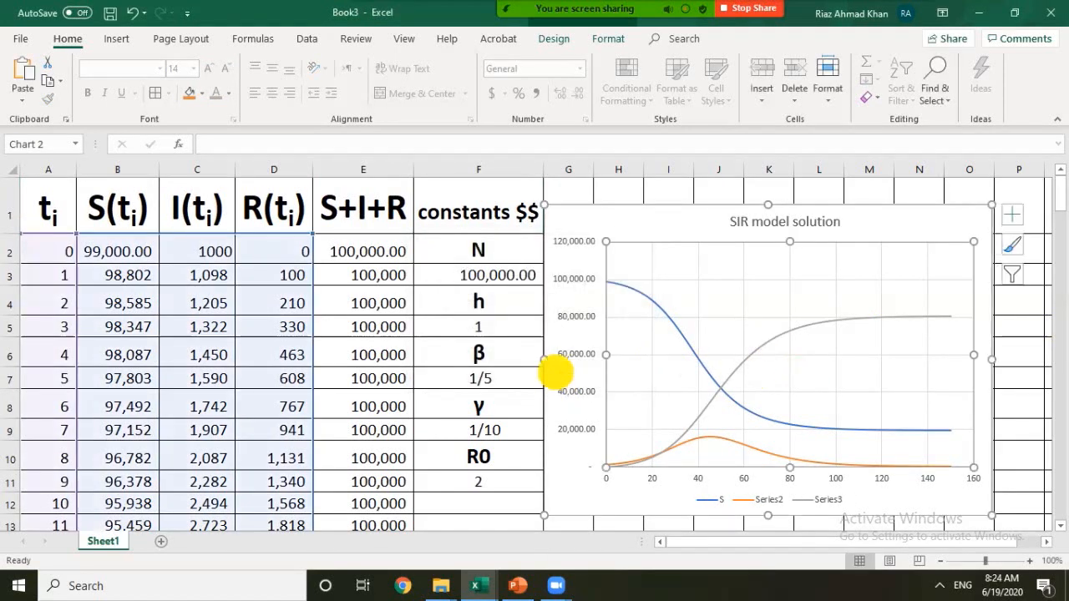
# Step: Rename the chart's second data series, plotted from column C, to "I"
pyautogui.click(1011, 274)
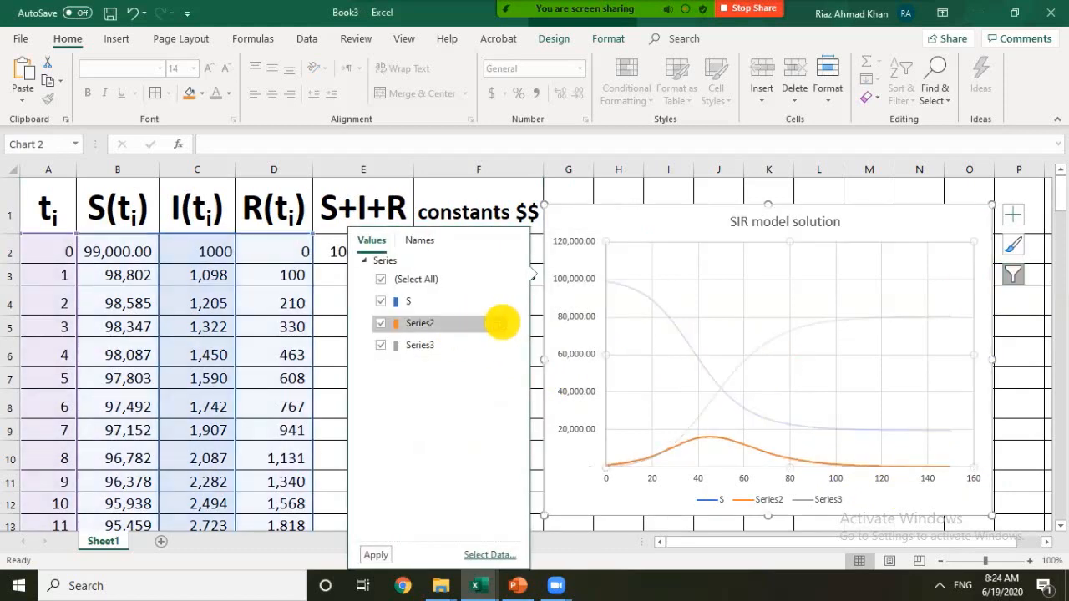
pyautogui.click(507, 322)
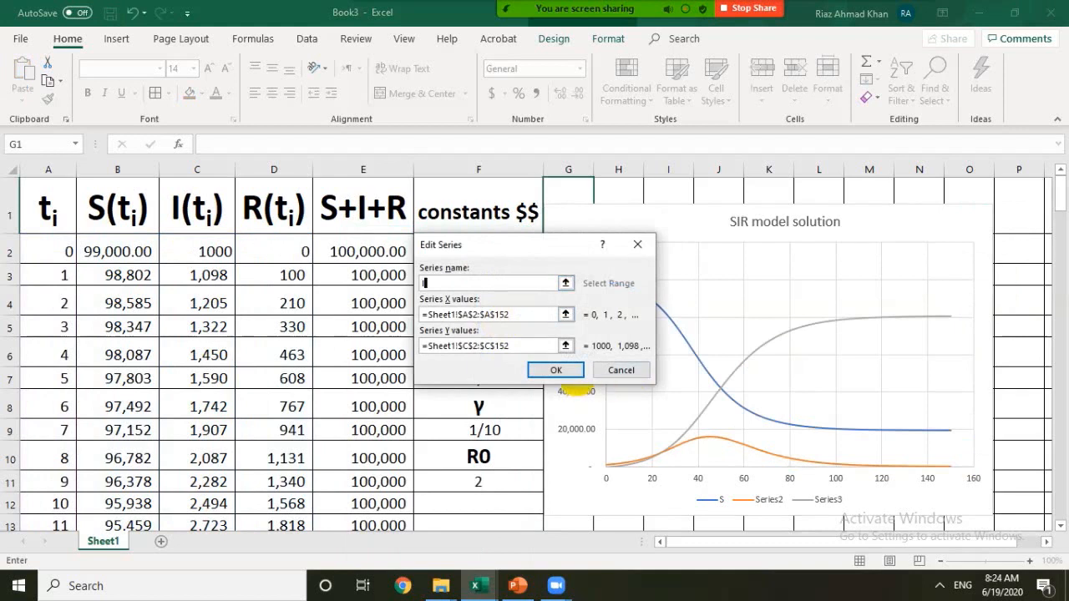
pyautogui.write('I')
pyautogui.click(555, 370)
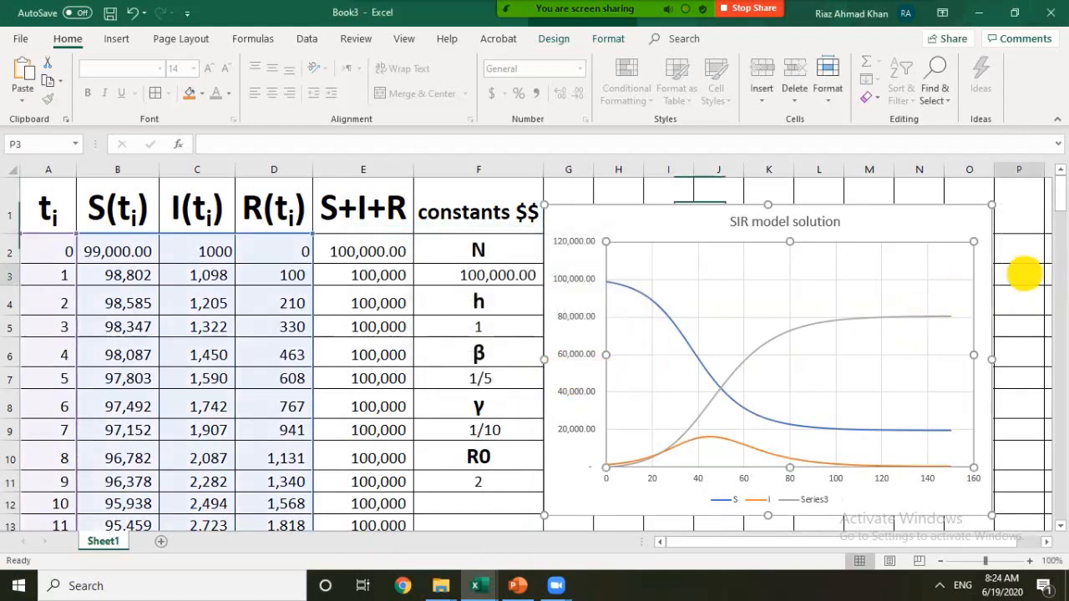
# Step: Rename the chart's third data series, plotted from column D, to "R"
pyautogui.click(1022, 275)
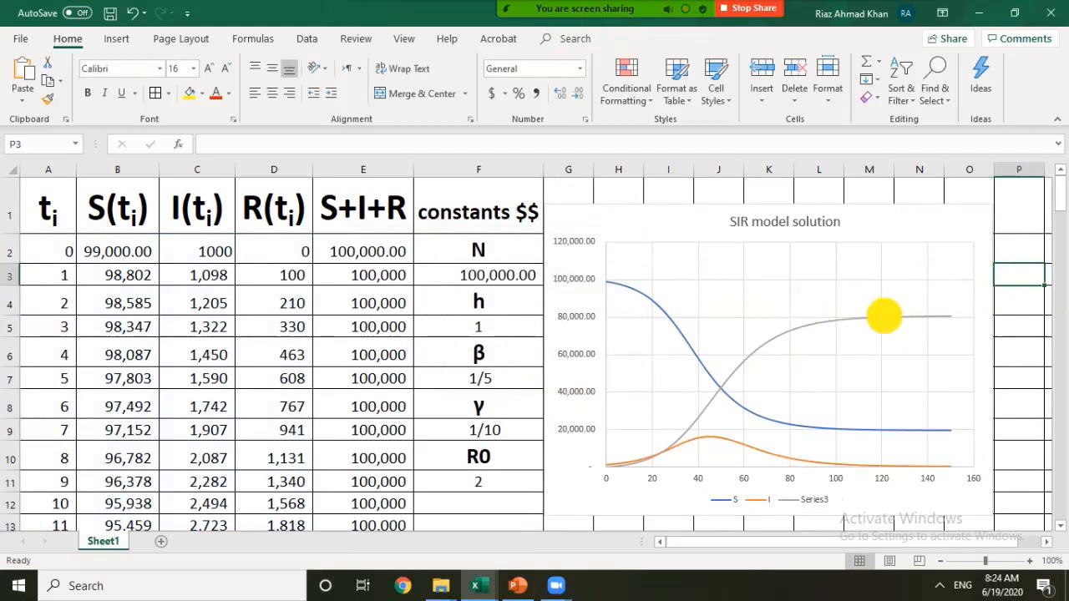
pyautogui.click(944, 264)
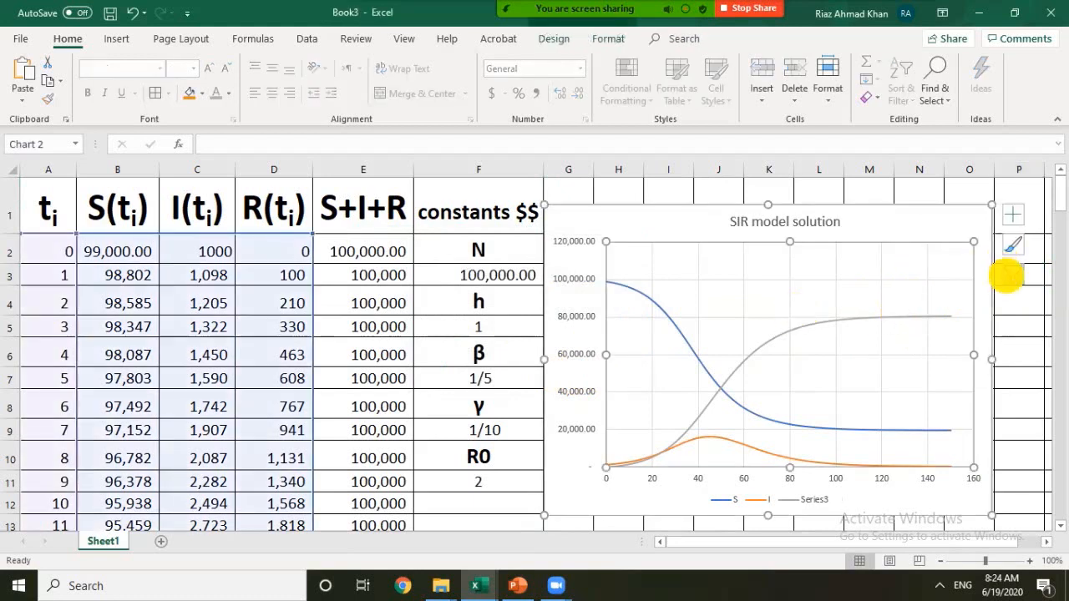
pyautogui.click(1009, 275)
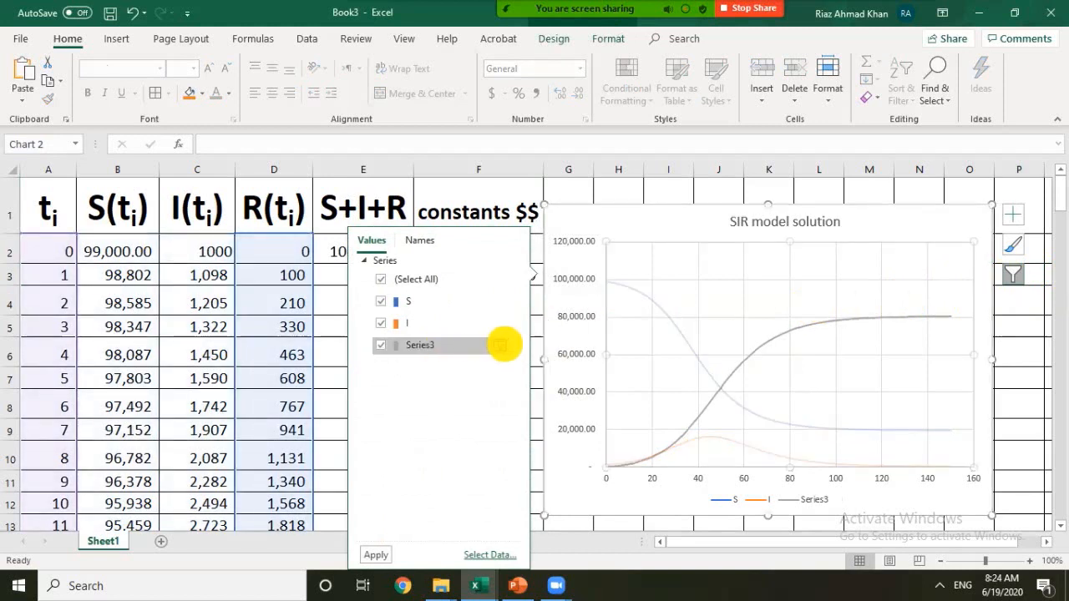
pyautogui.click(506, 346)
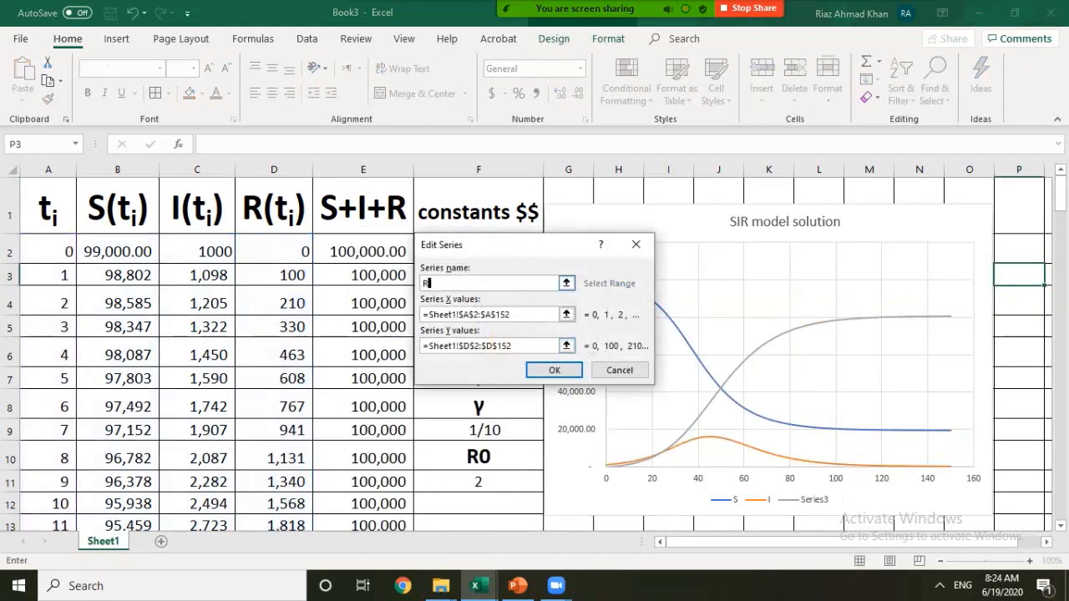
pyautogui.write('R')
pyautogui.click(553, 370)
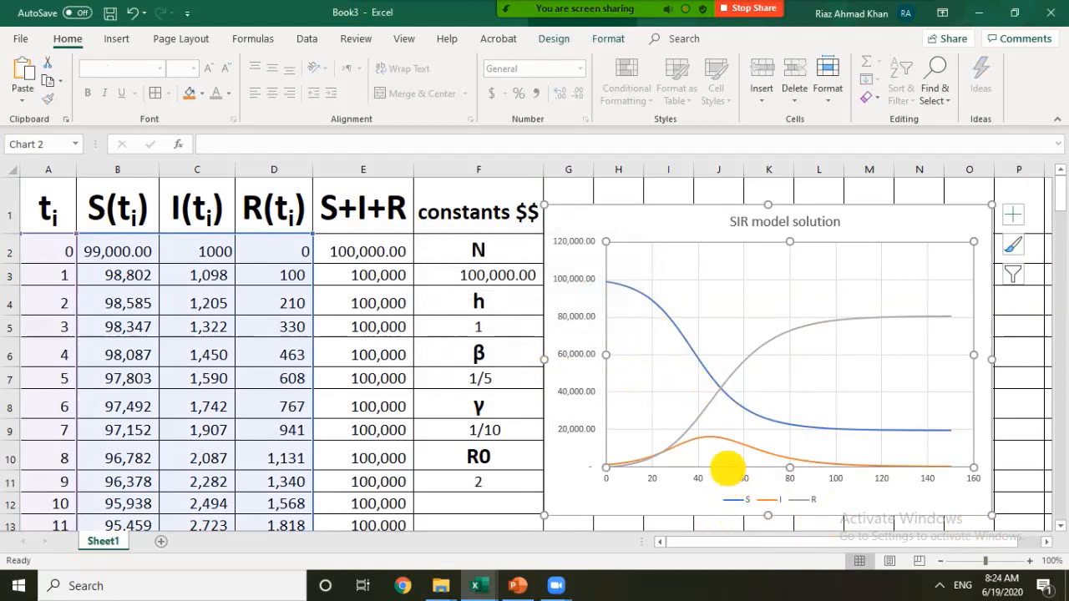
# Step: Set the outline colour of the chart's S series to the standard Orange
pyautogui.rightClick(736, 502)
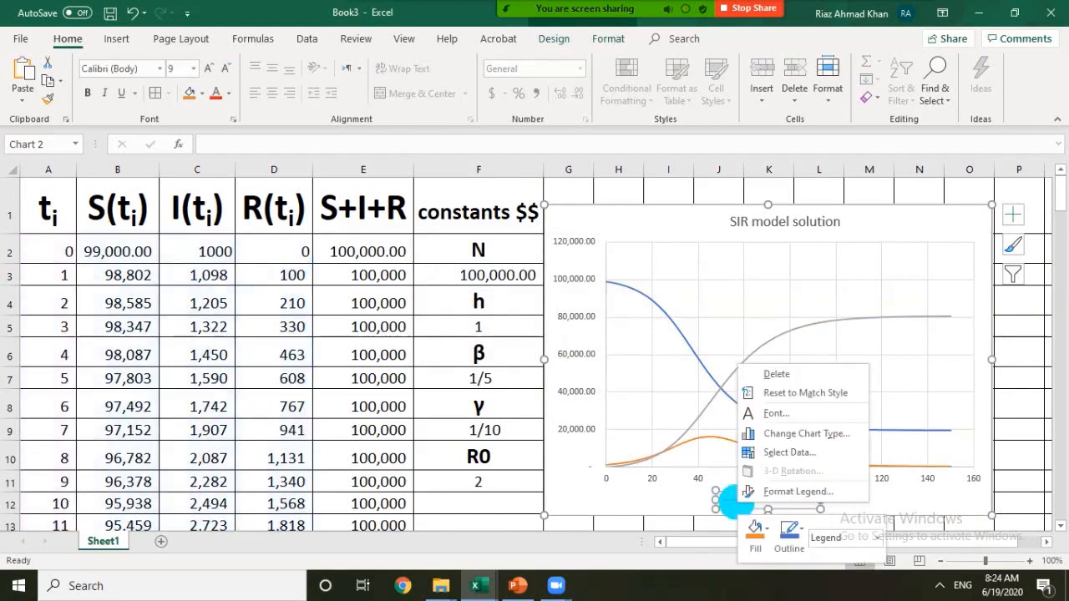
pyautogui.click(878, 538)
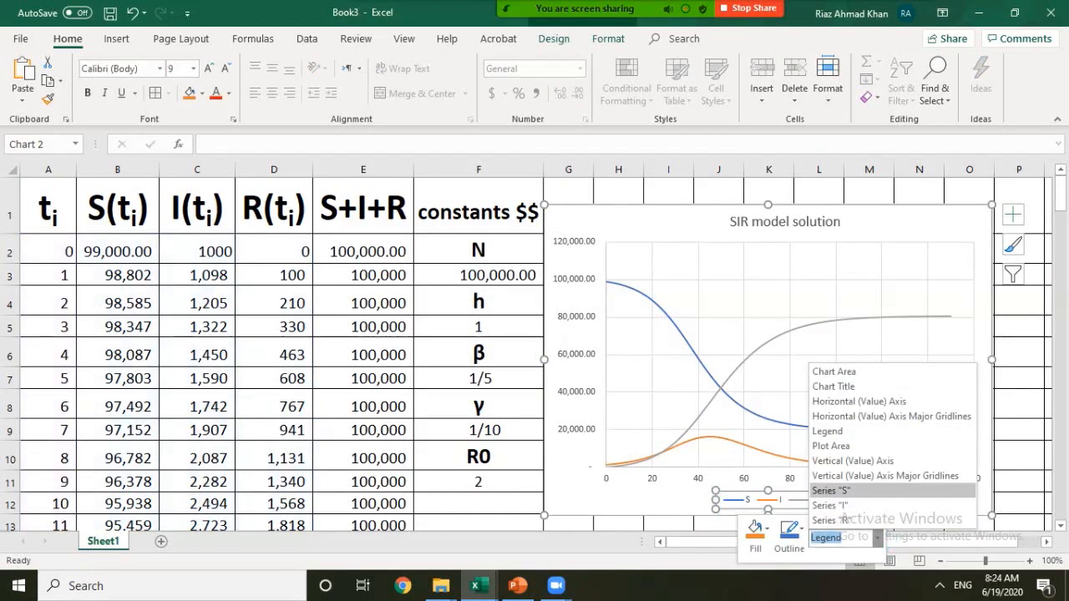
pyautogui.click(831, 490)
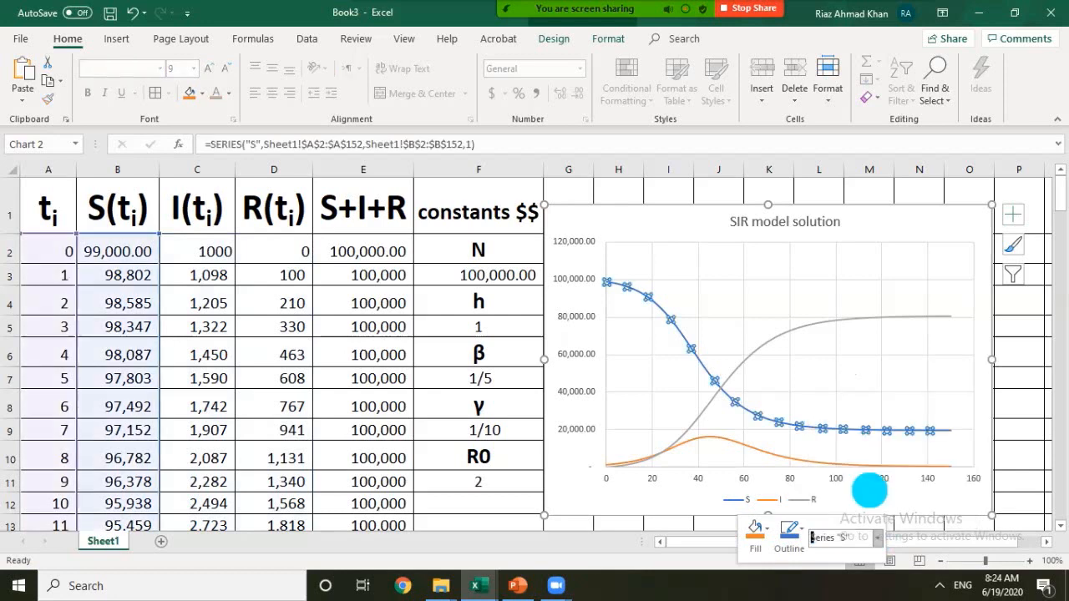
pyautogui.click(804, 535)
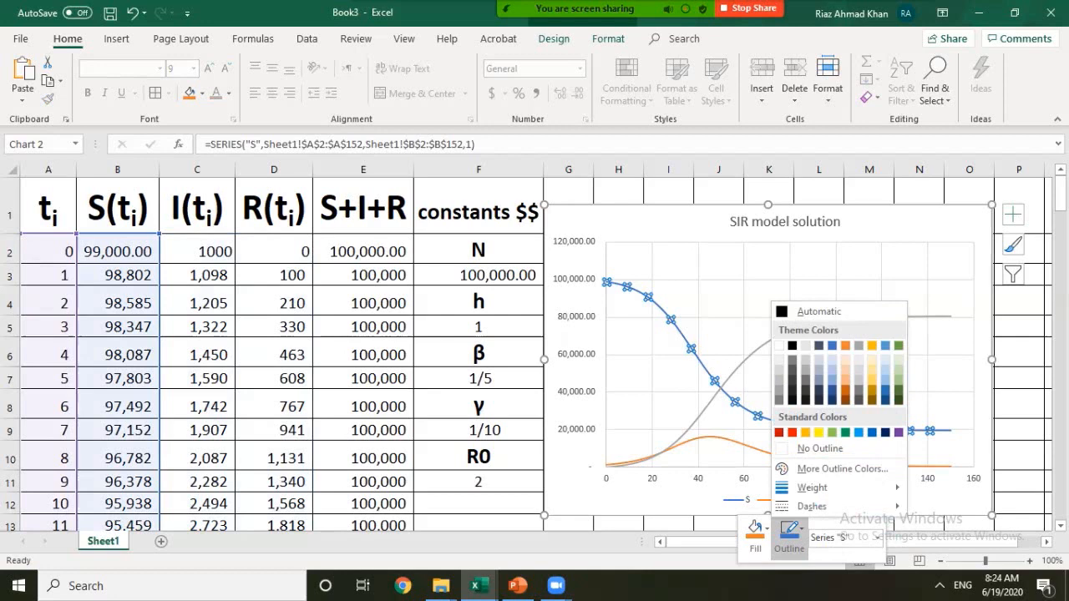
pyautogui.click(820, 448)
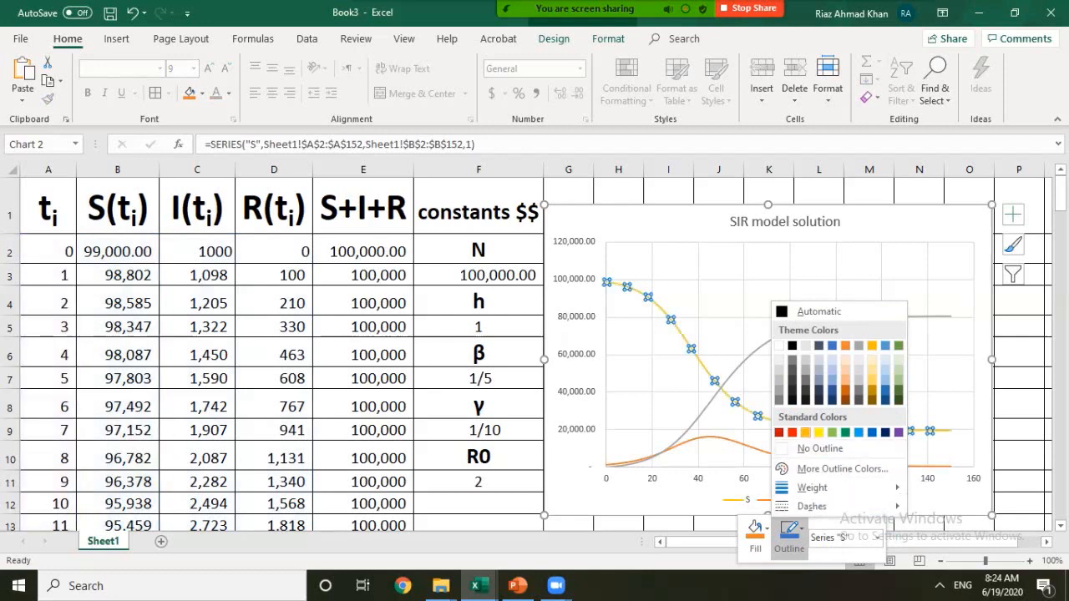
pyautogui.click(806, 431)
# Step: Set the outline colour of the chart's I series to the standard Red
pyautogui.click(879, 538)
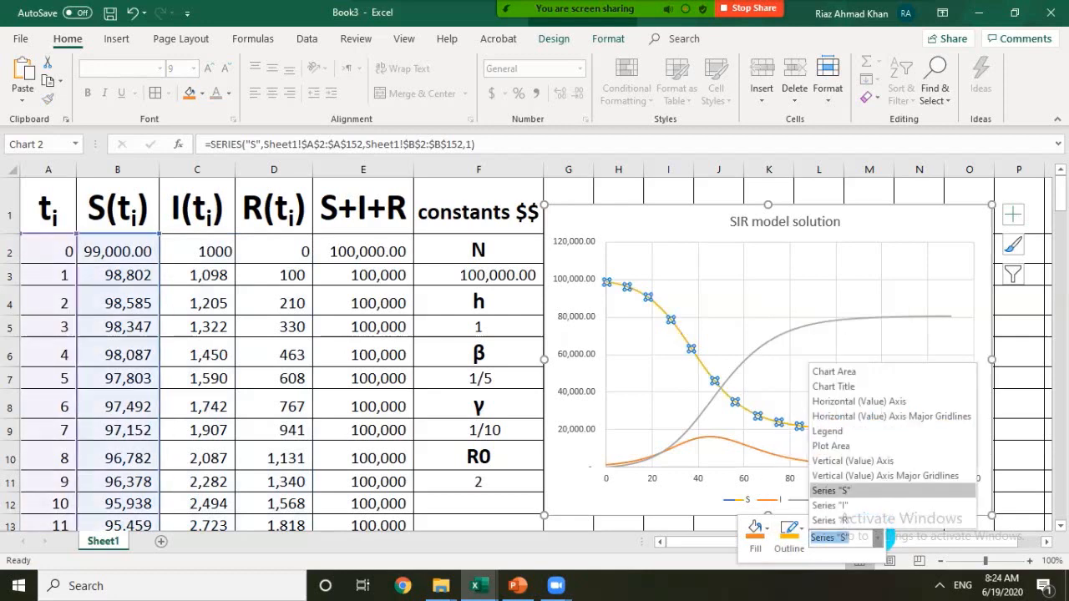
pyautogui.click(831, 506)
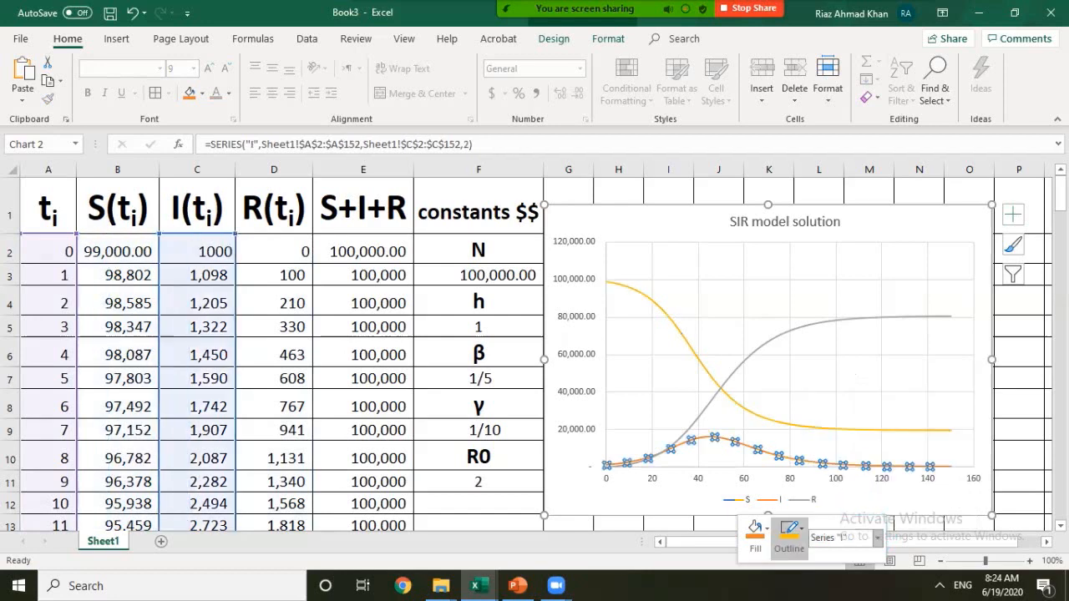
pyautogui.click(807, 535)
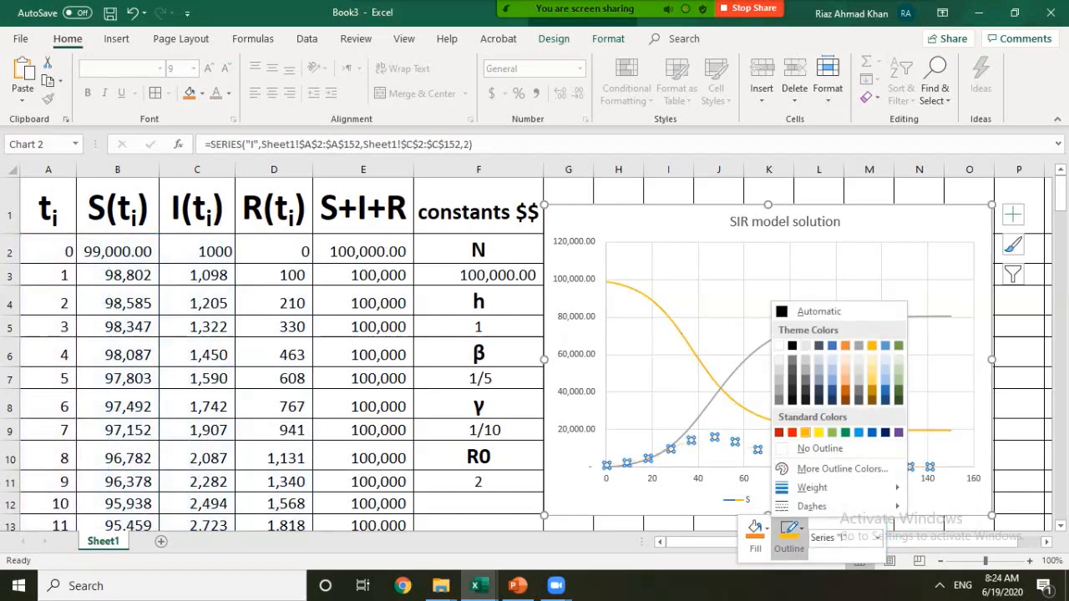
pyautogui.click(792, 432)
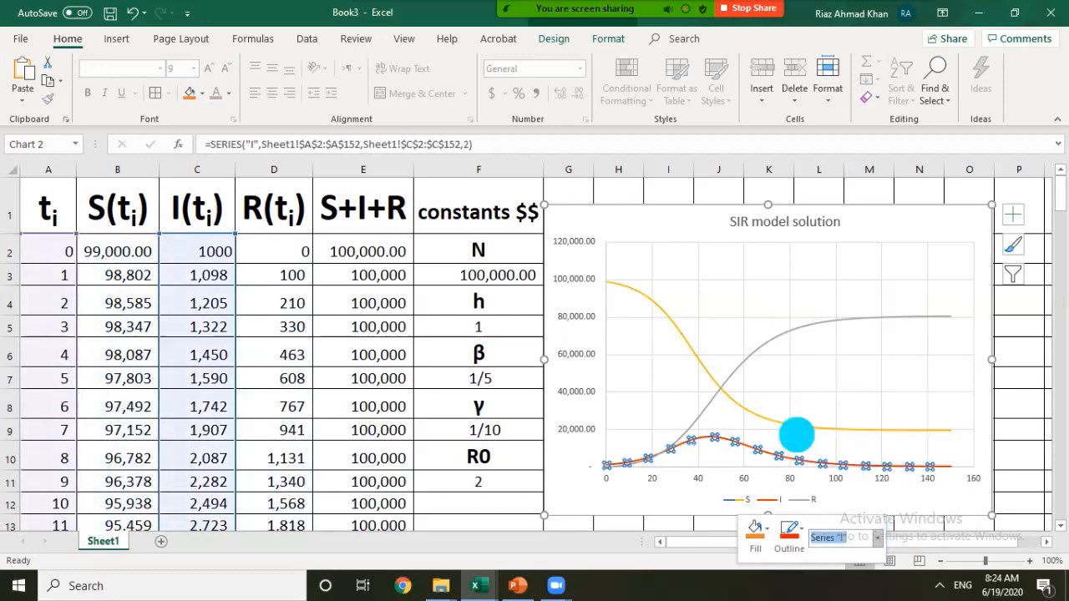
# Step: Set the outline colour of the chart's R series to the standard Green
pyautogui.click(880, 538)
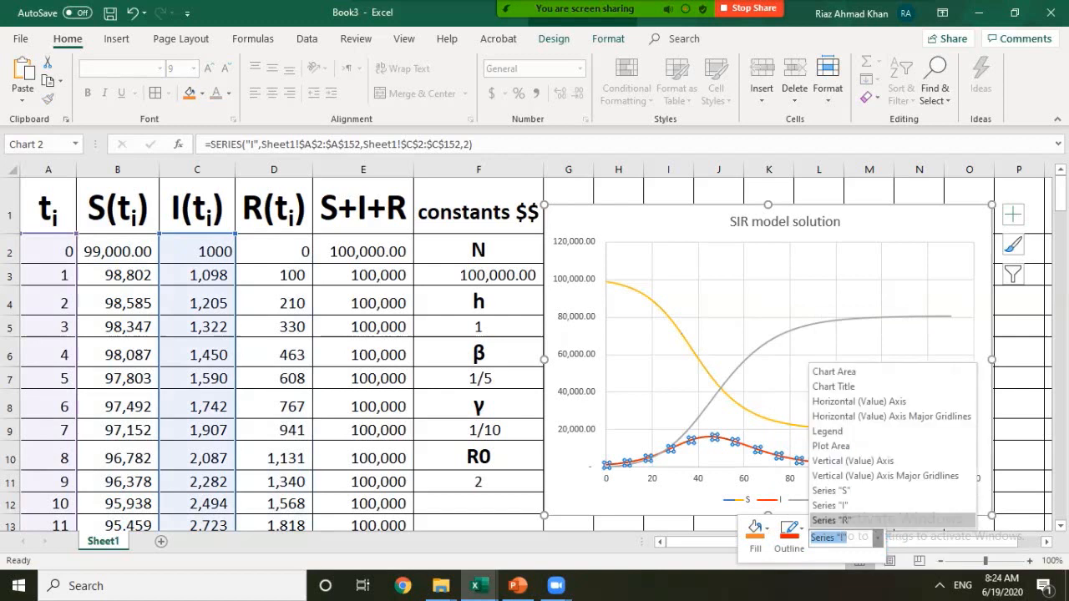
pyautogui.click(827, 521)
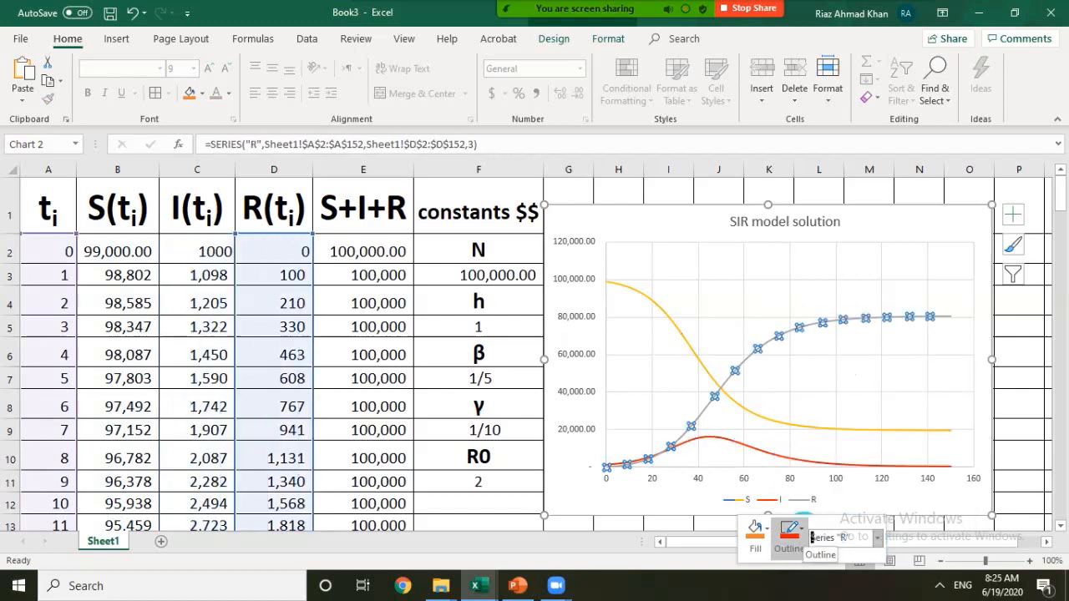
pyautogui.click(807, 534)
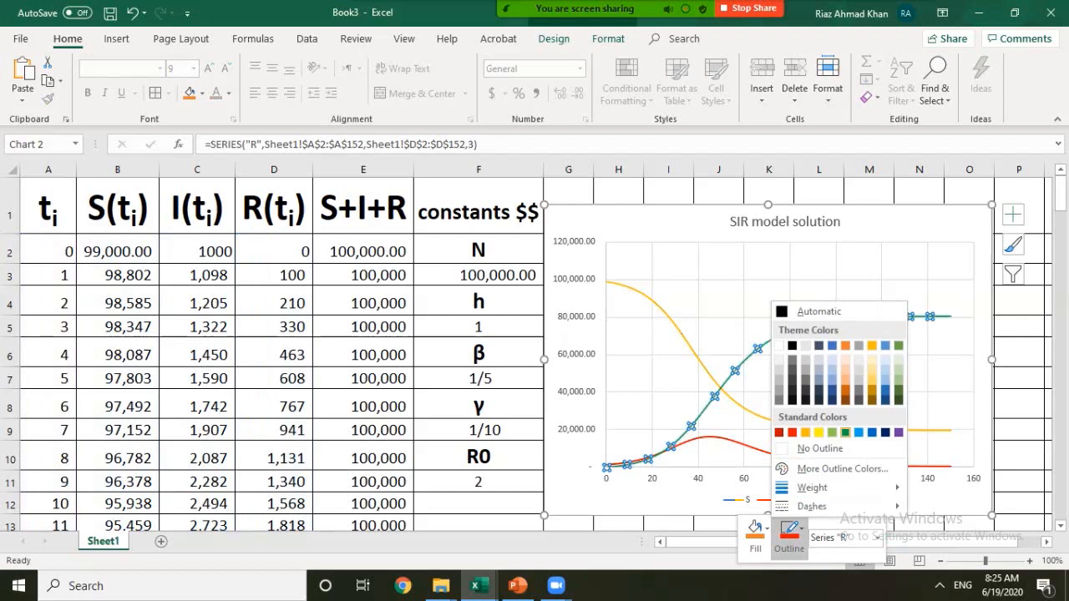
pyautogui.click(845, 432)
pyautogui.click(842, 389)
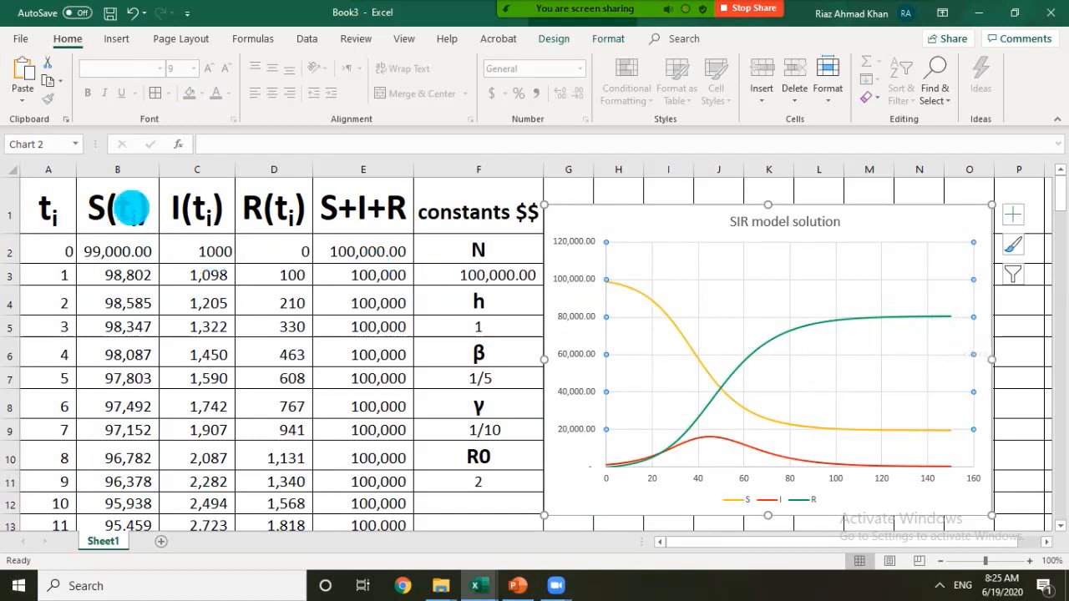
# Step: Fill the whole S(ti) column B with the standard Orange to match its curve
pyautogui.click(109, 179)
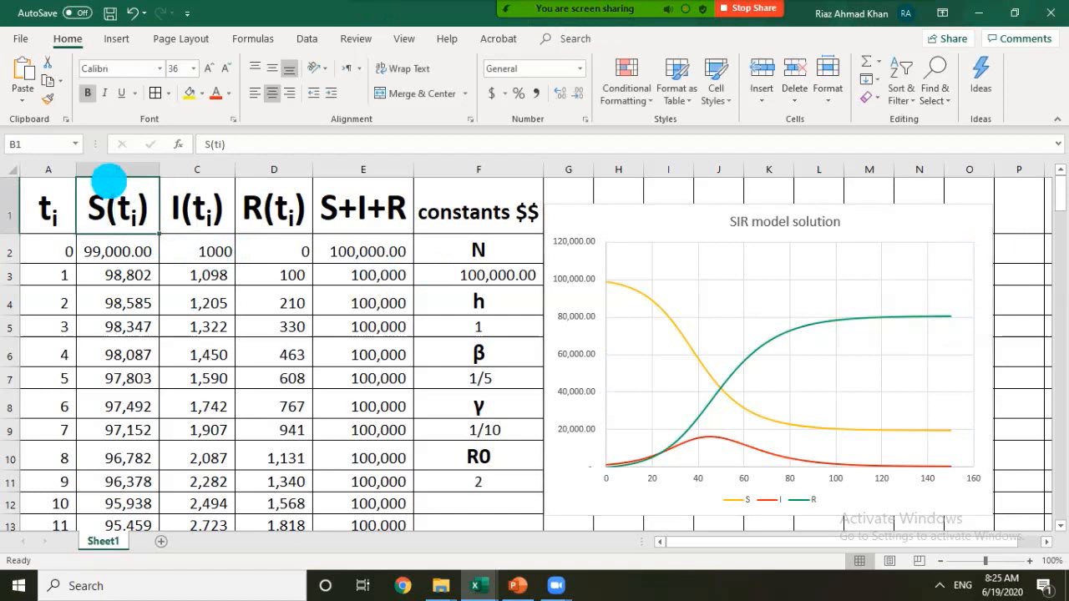
pyautogui.click(109, 169)
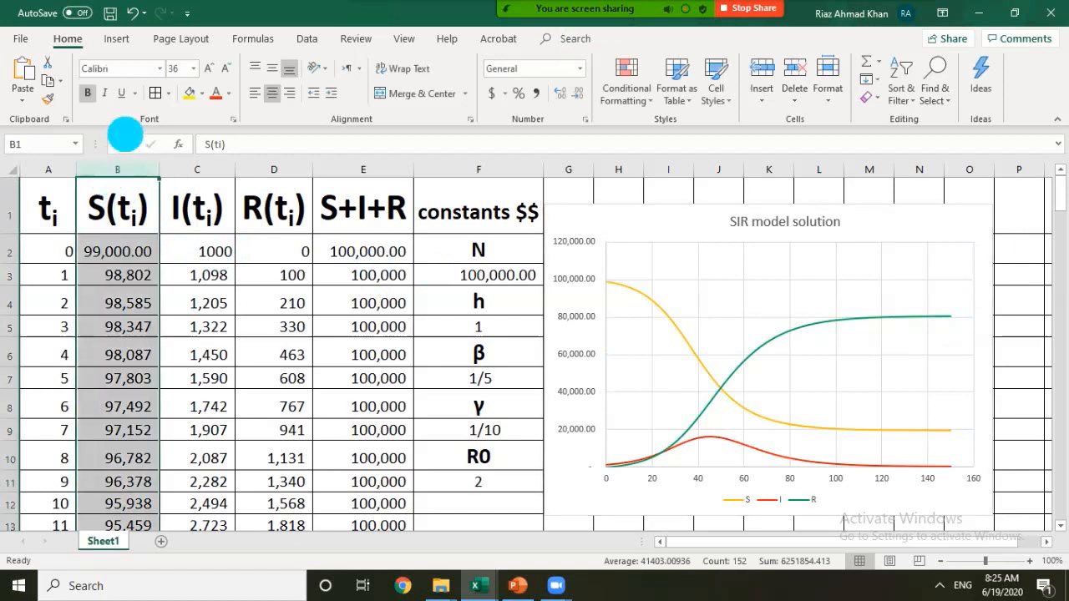
pyautogui.click(200, 93)
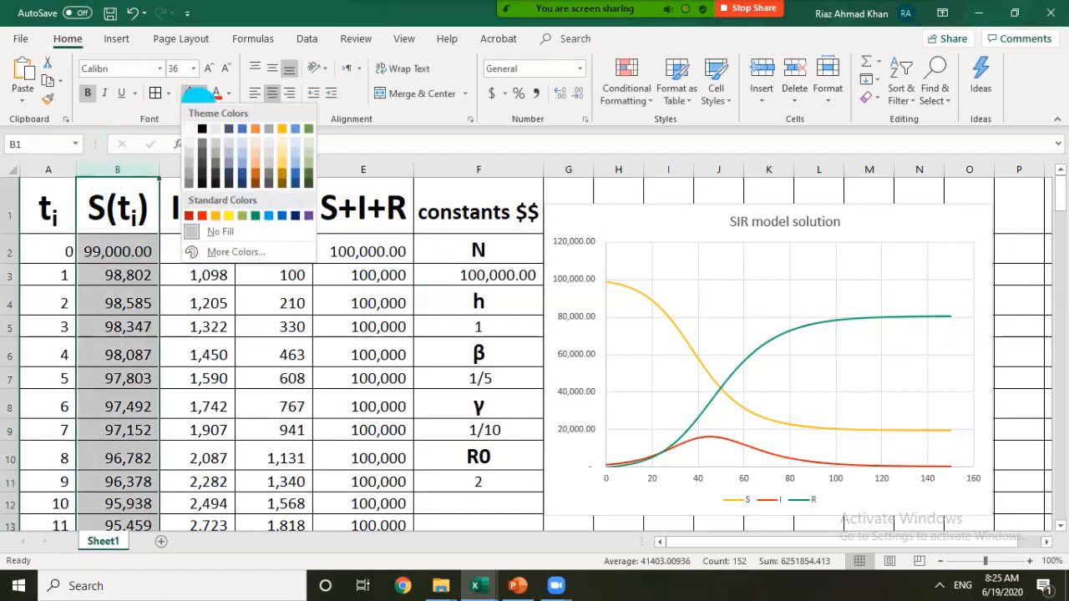
pyautogui.click(216, 215)
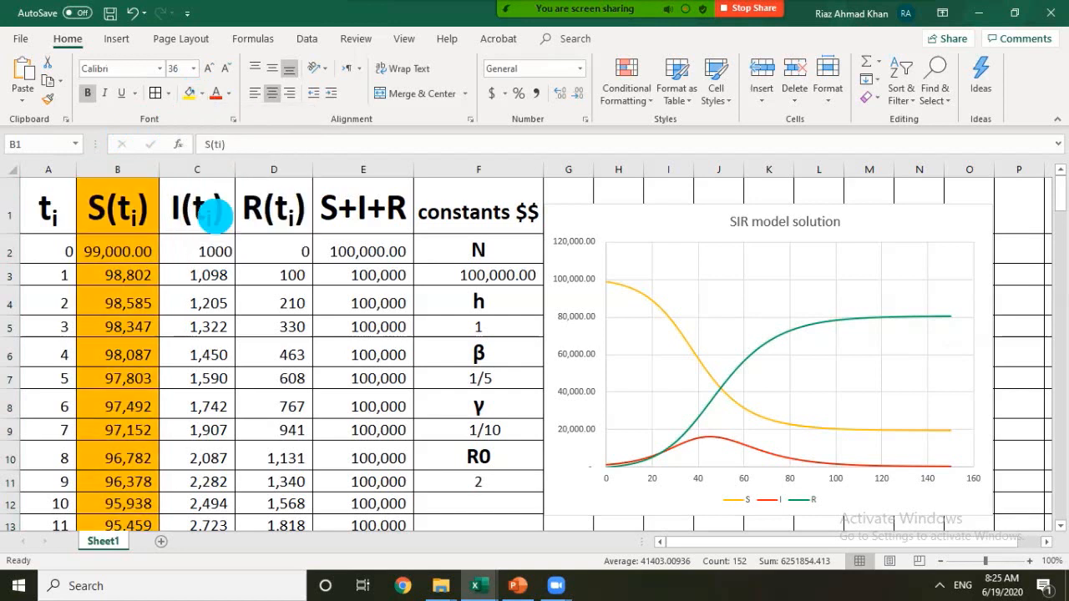
# Step: Fill the I(ti) column C with Red and the R(ti) column D with the standard Green
pyautogui.click(202, 172)
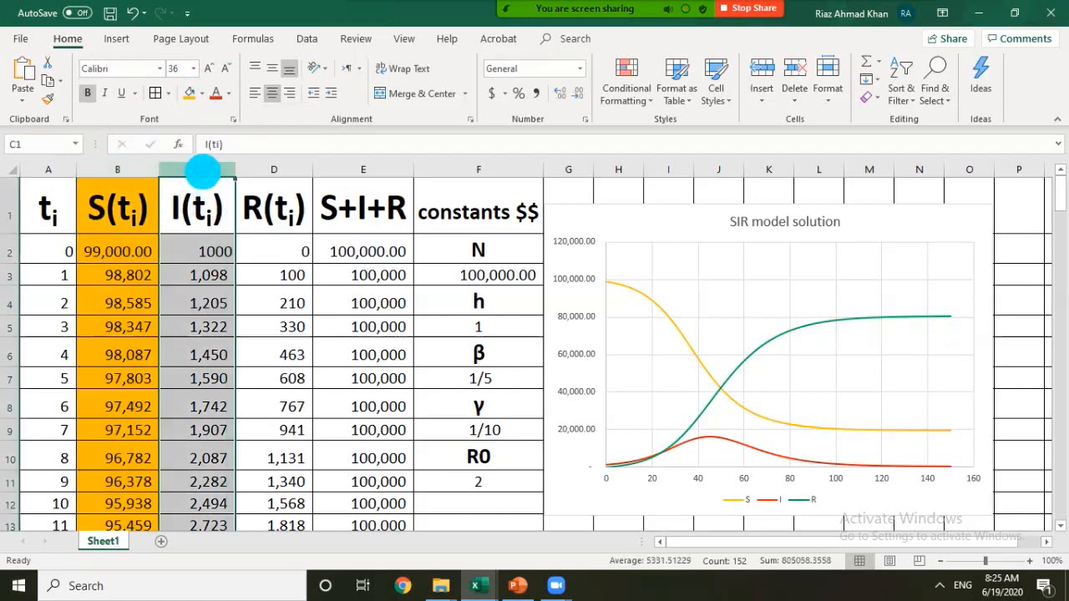
pyautogui.click(202, 92)
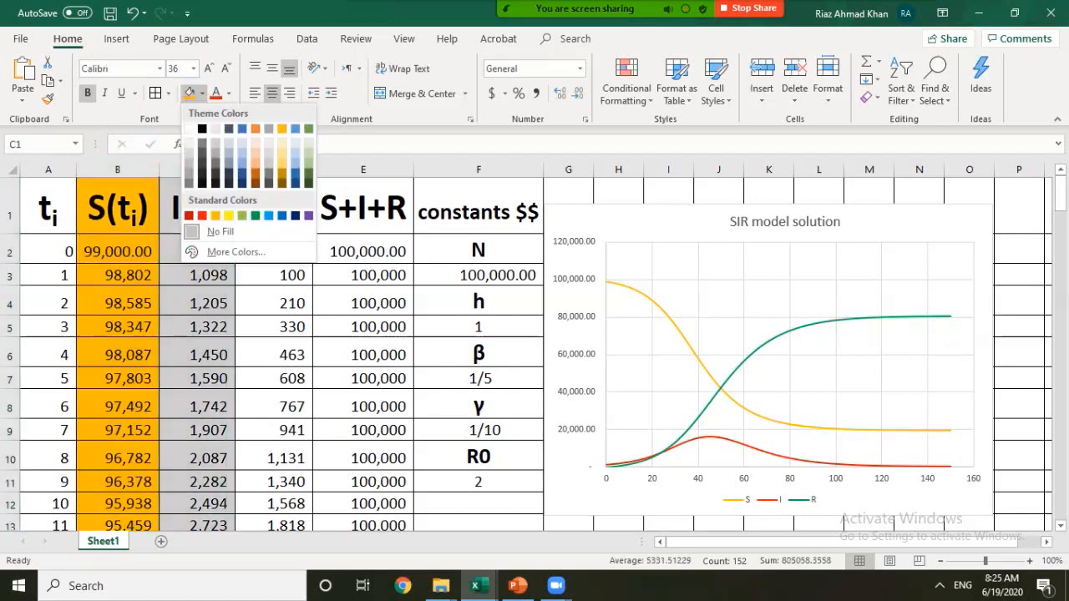
pyautogui.click(209, 147)
pyautogui.click(271, 171)
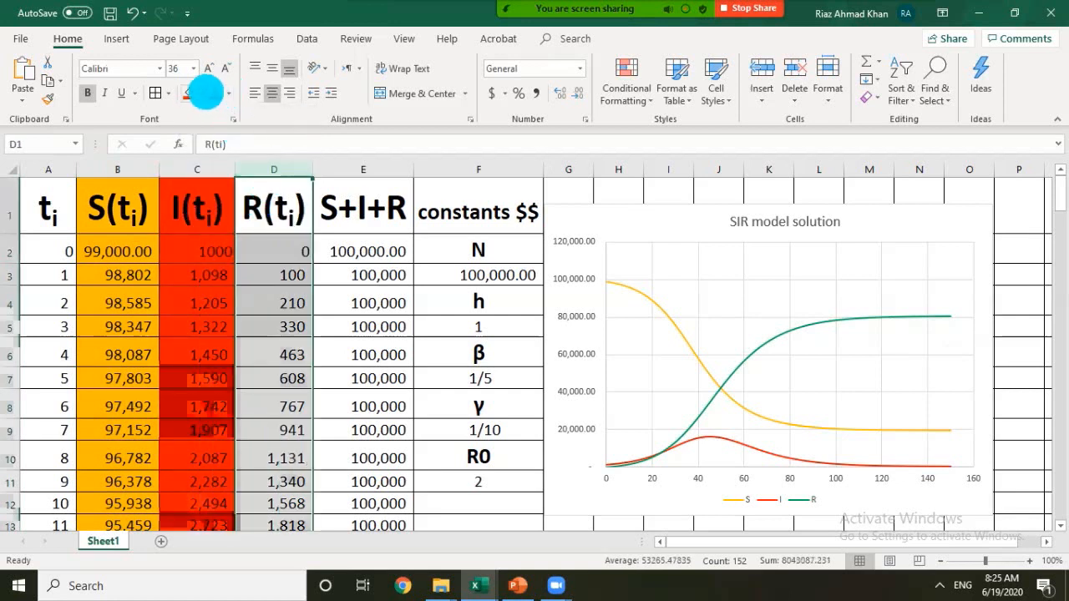
pyautogui.click(204, 92)
pyautogui.click(257, 215)
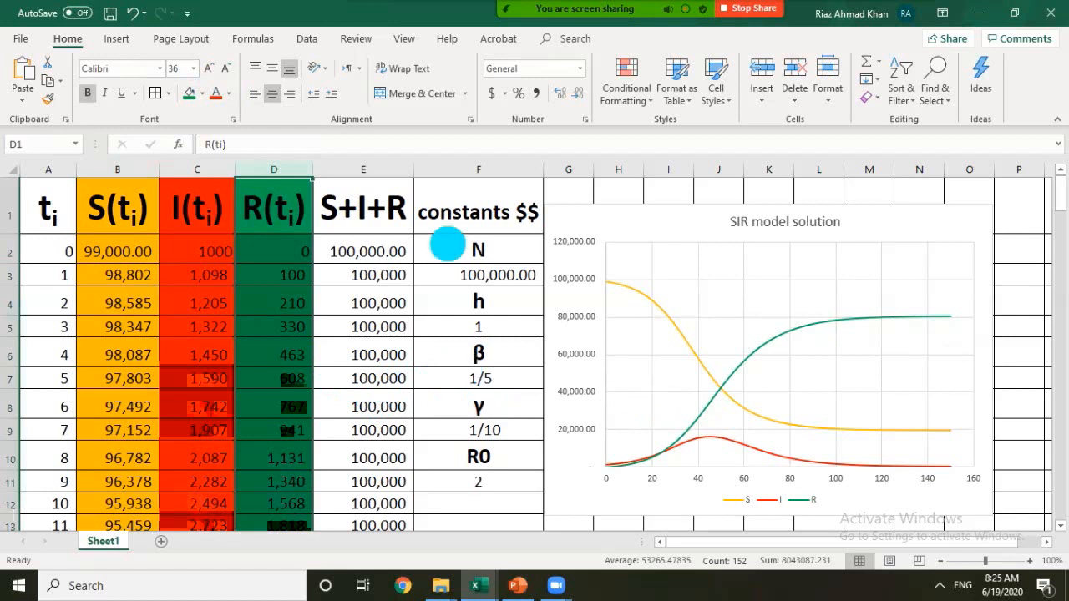
# Step: Fill the constant label cells N, h, β, γ and R0 in column F with the standard Light Blue
pyautogui.click(478, 248)
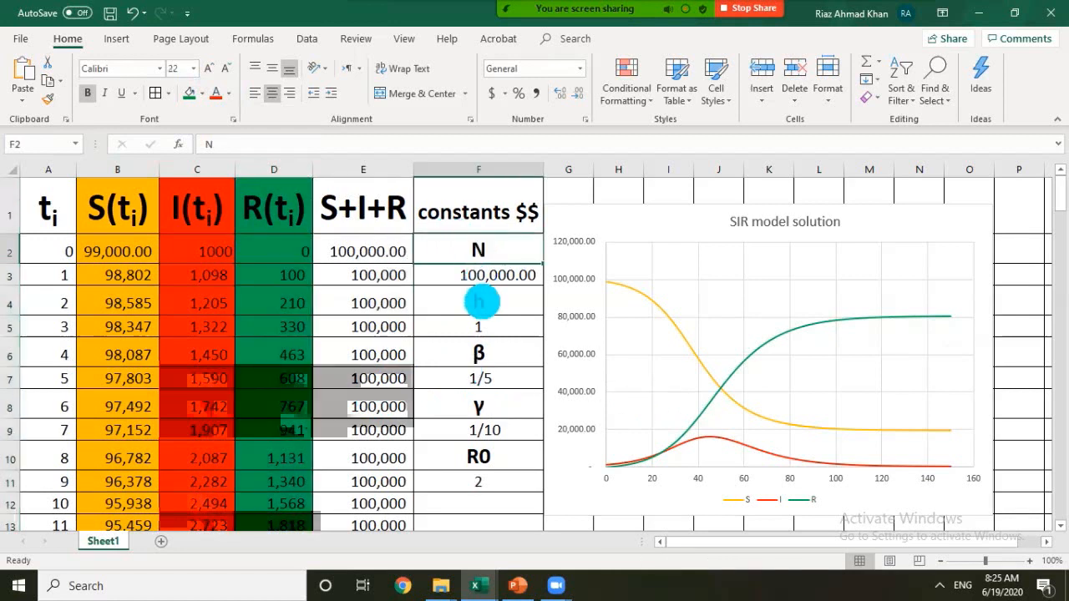
pyautogui.keyDown('ctrl'); pyautogui.click(478, 301); pyautogui.keyUp('ctrl')
pyautogui.keyDown('ctrl'); pyautogui.click(490, 357); pyautogui.keyUp('ctrl')
pyautogui.keyDown('ctrl'); pyautogui.click(481, 406); pyautogui.keyUp('ctrl')
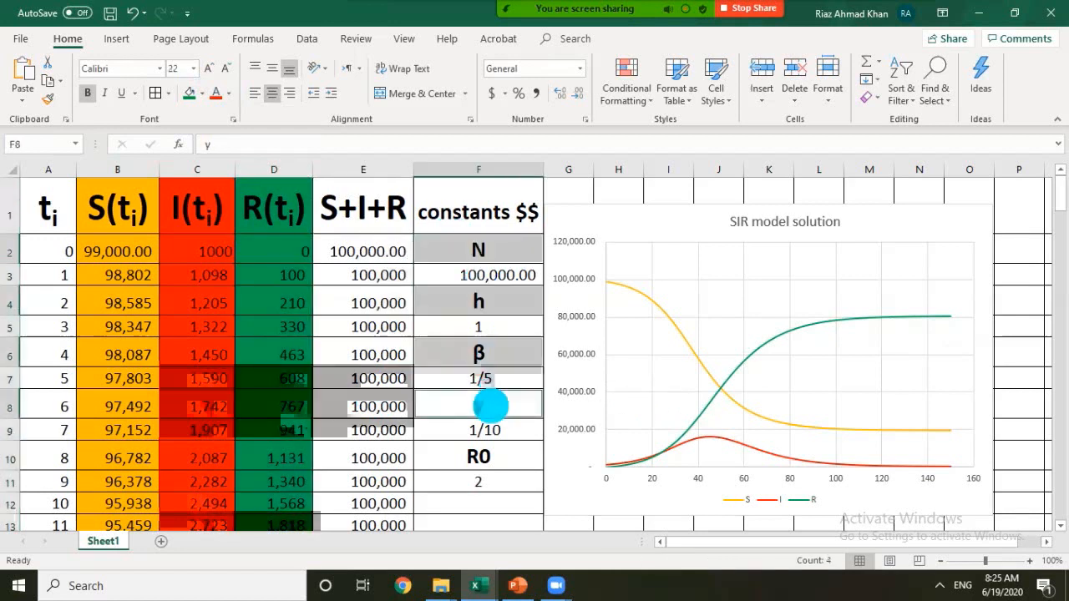
pyautogui.keyDown('ctrl'); pyautogui.click(491, 457); pyautogui.keyUp('ctrl')
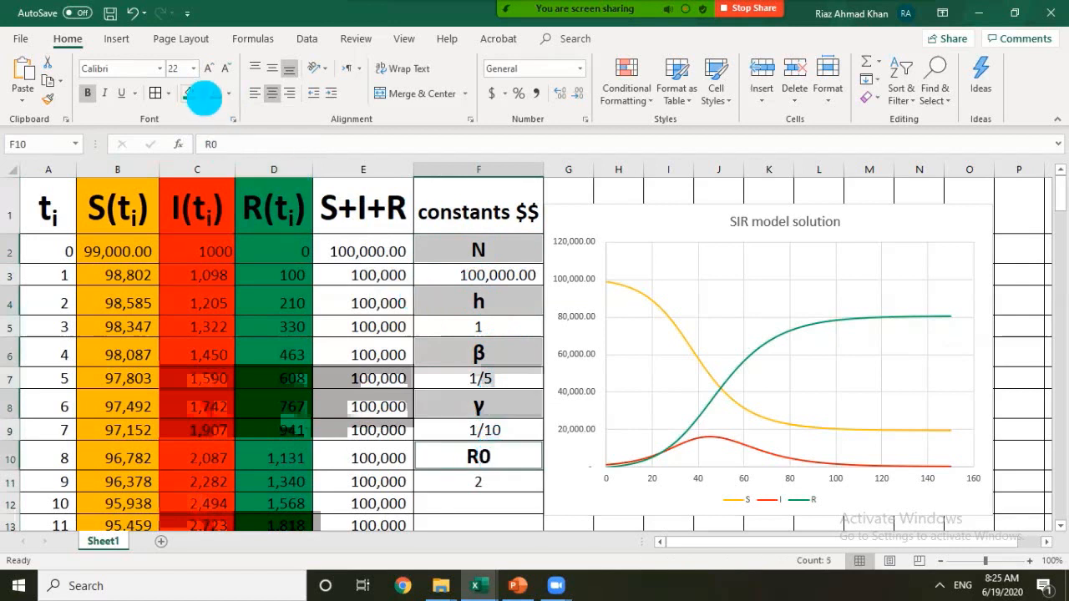
pyautogui.click(202, 93)
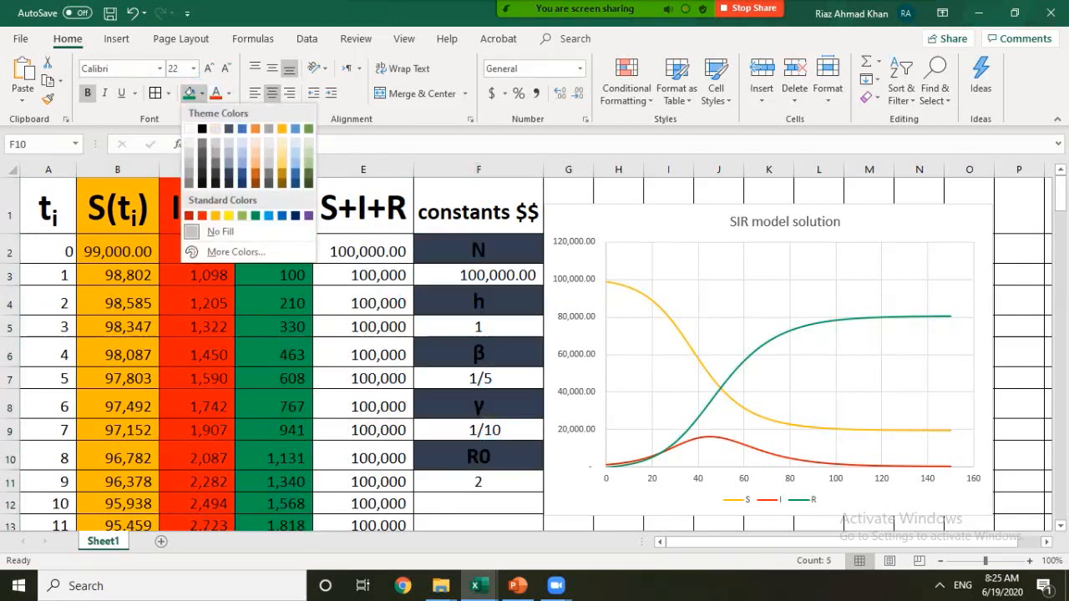
pyautogui.click(268, 215)
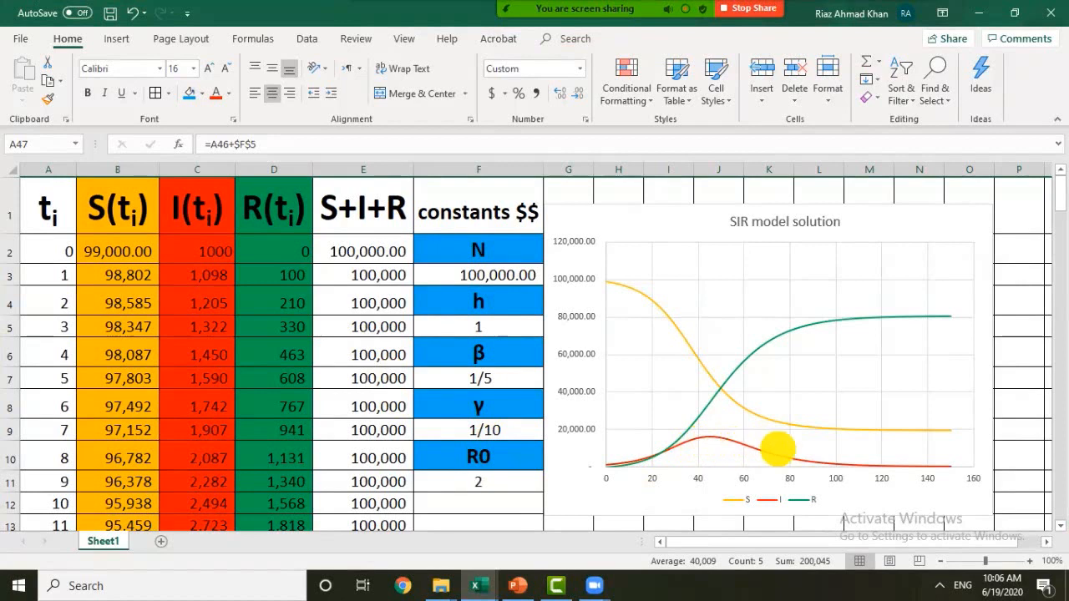
# Step: Examine the peak of the chart's I curve and the matching table rows around t=45
pyautogui.moveTo(714, 434)
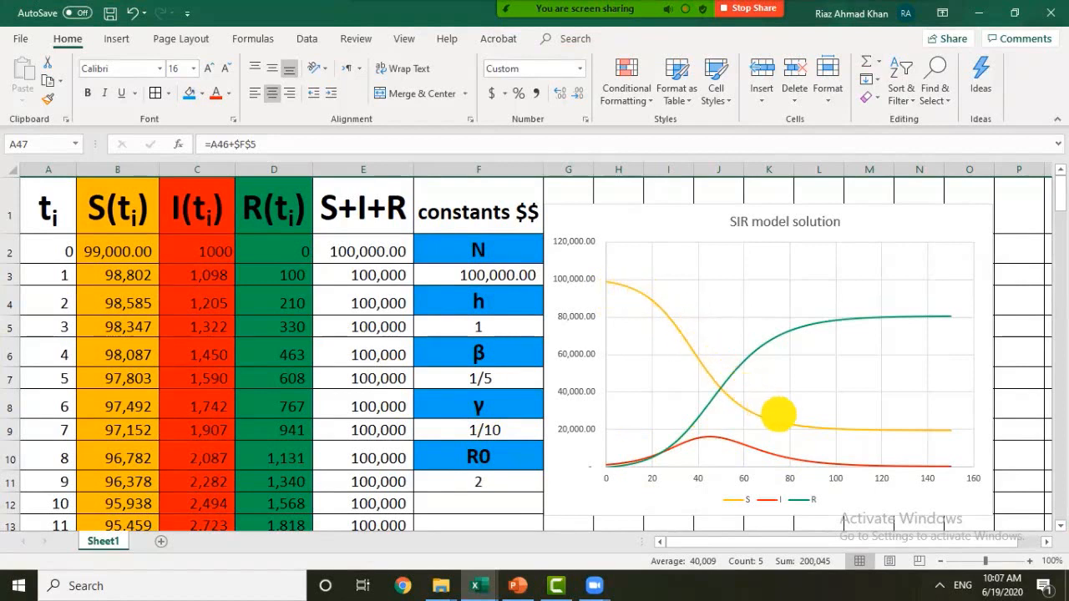
pyautogui.moveTo(936, 428)
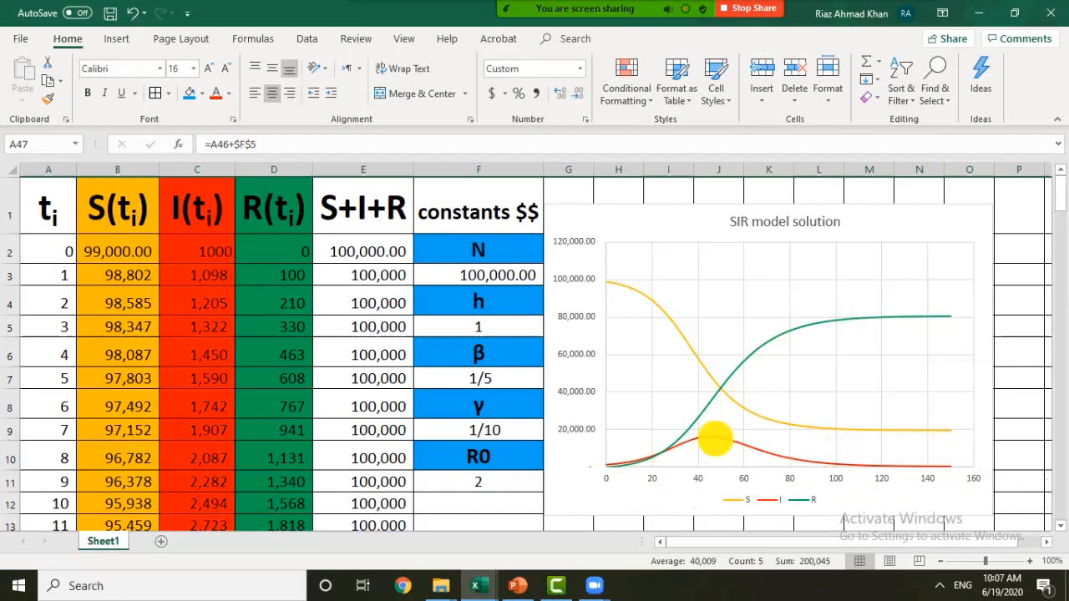
pyautogui.moveTo(712, 436)
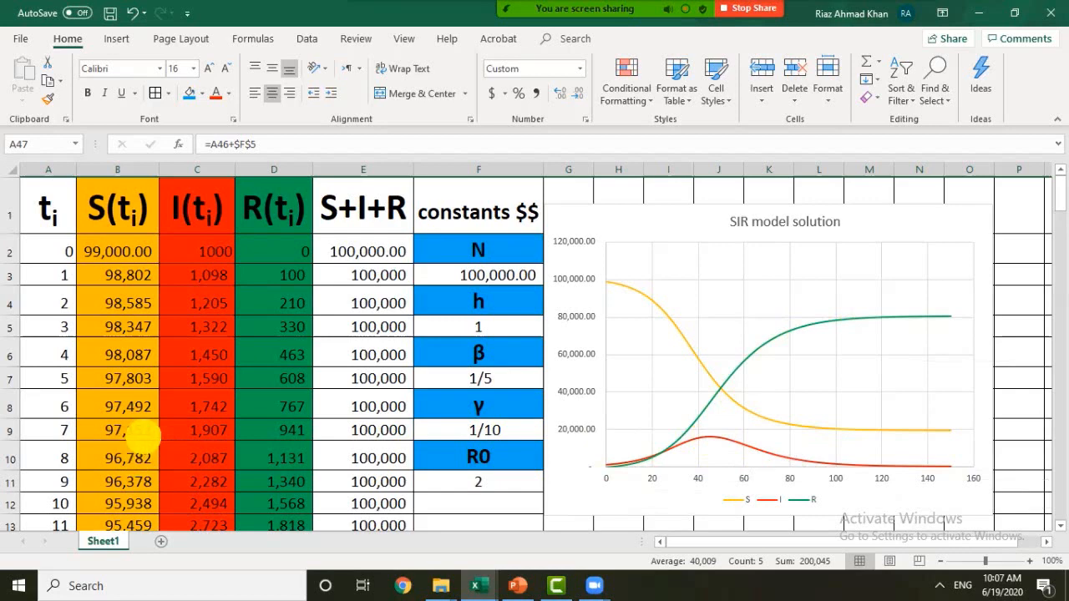
pyautogui.scroll(-14, 142, 431)
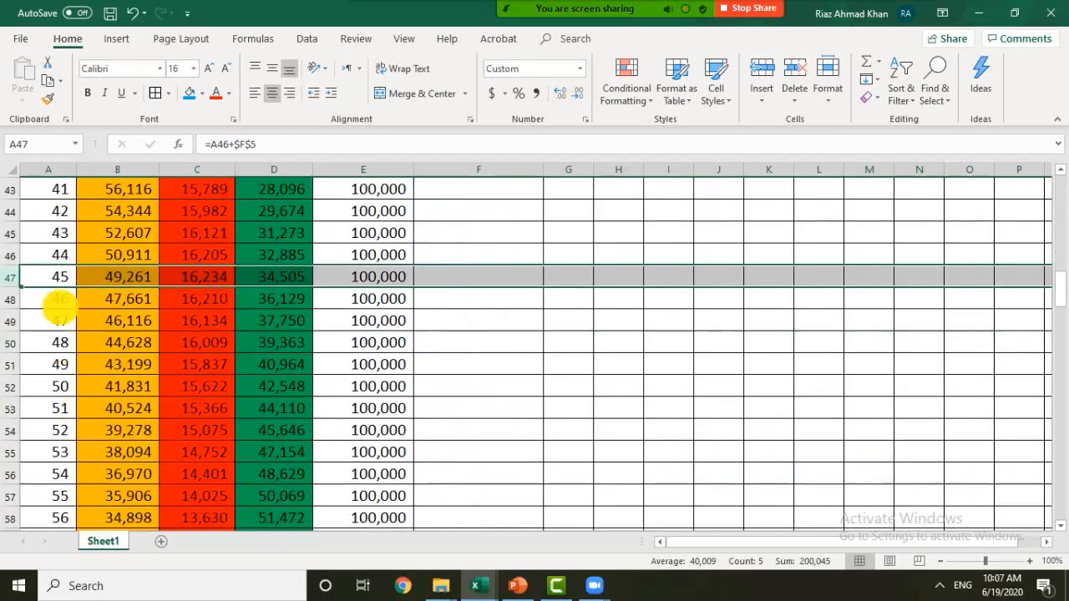
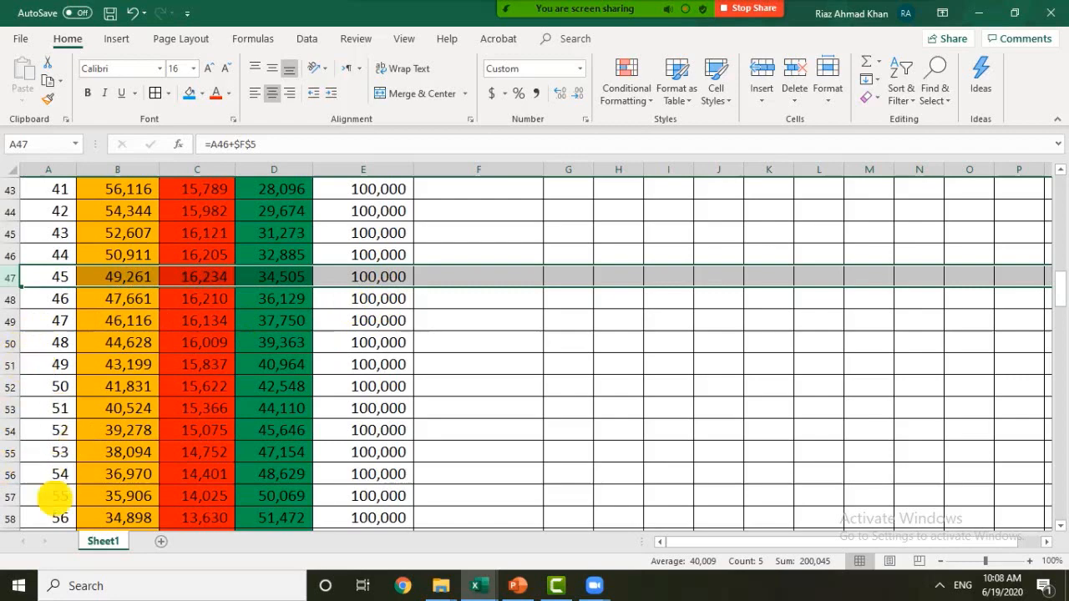
pyautogui.scroll(9, 498, 415)
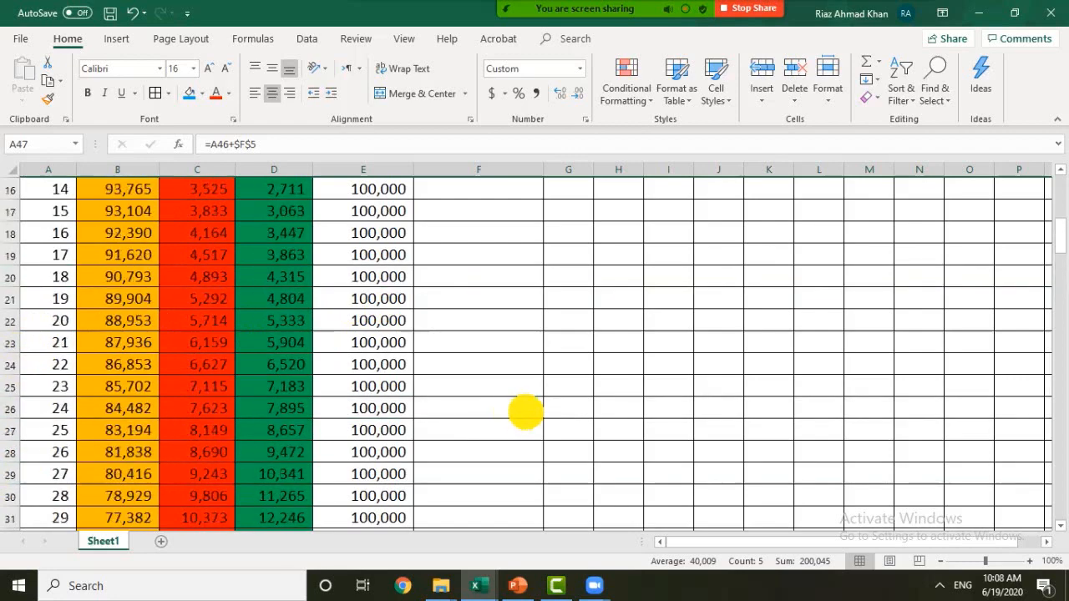
pyautogui.scroll(5, 663, 339)
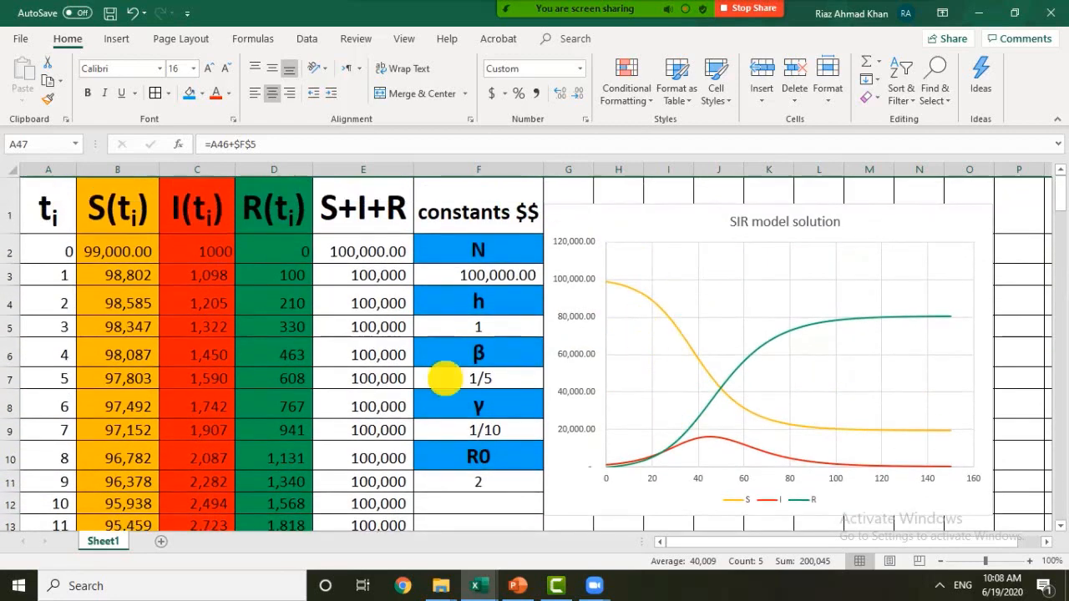
pyautogui.scroll(-1, 445, 378)
pyautogui.scroll(1, 446, 401)
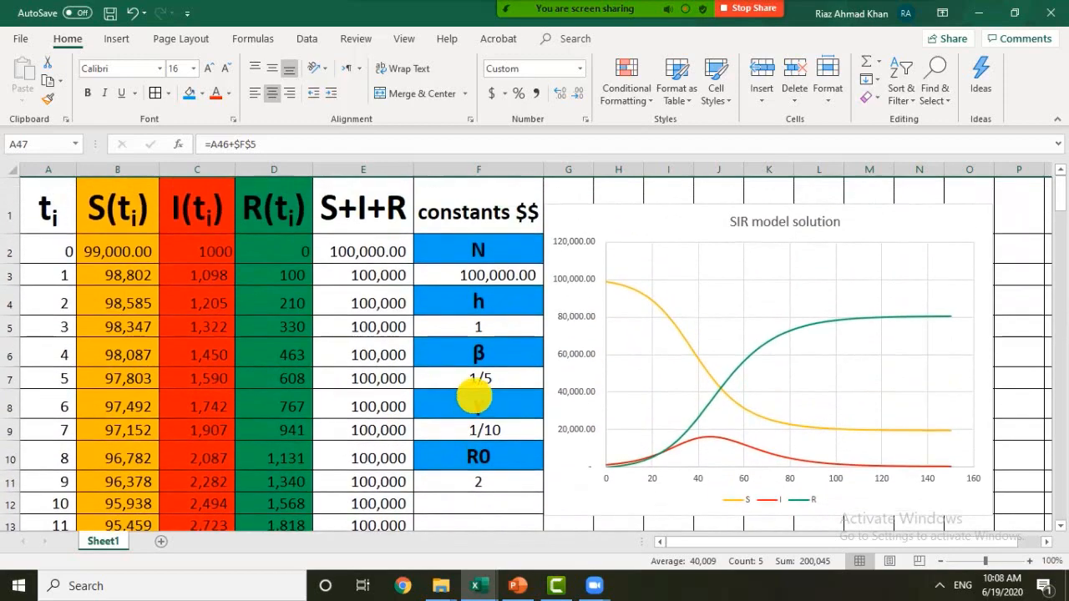
pyautogui.scroll(-2, 473, 398)
pyautogui.scroll(2, 484, 416)
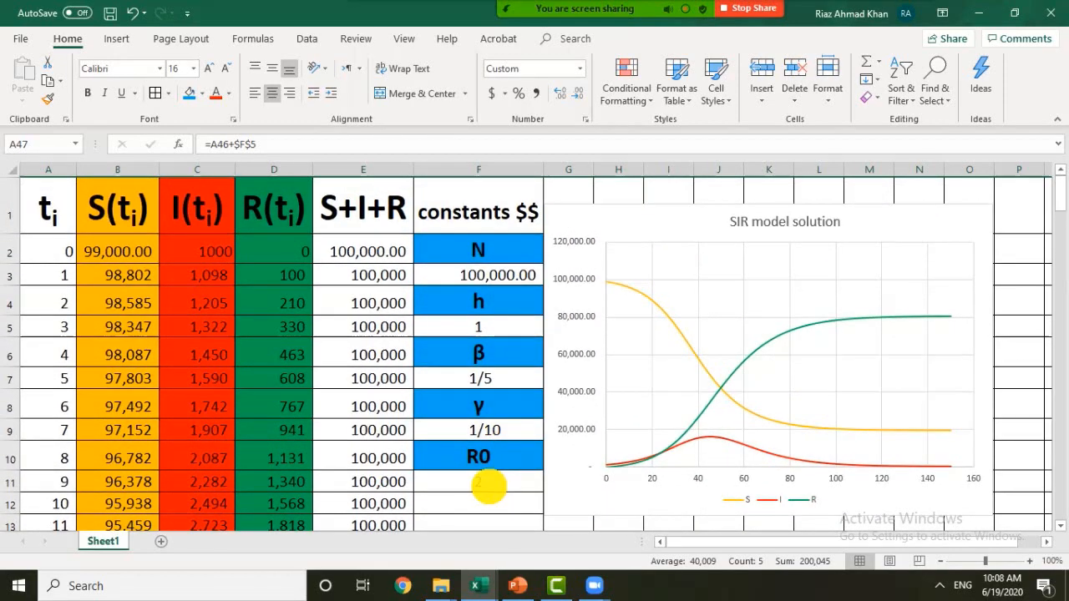
# Step: Set the R0 constant in F11 to 3 to test a more contagious scenario
pyautogui.click(489, 484)
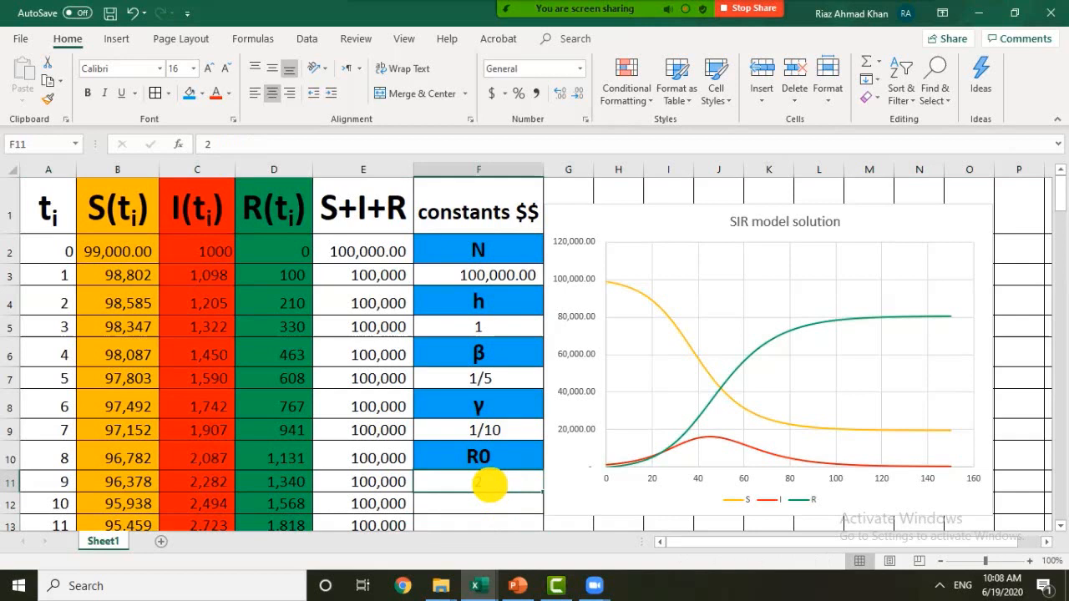
pyautogui.press('BackSpace')
pyautogui.write('3')
pyautogui.press('Return')
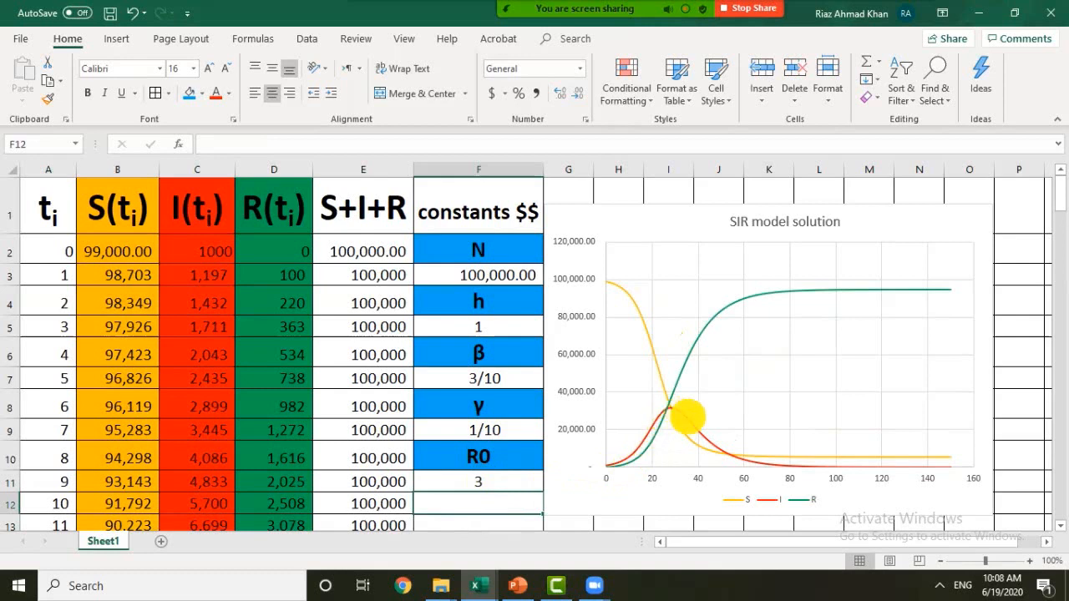
# Step: Check the I curve's peak, and raise the R0 constant in F11 to 4
pyautogui.moveTo(673, 409)
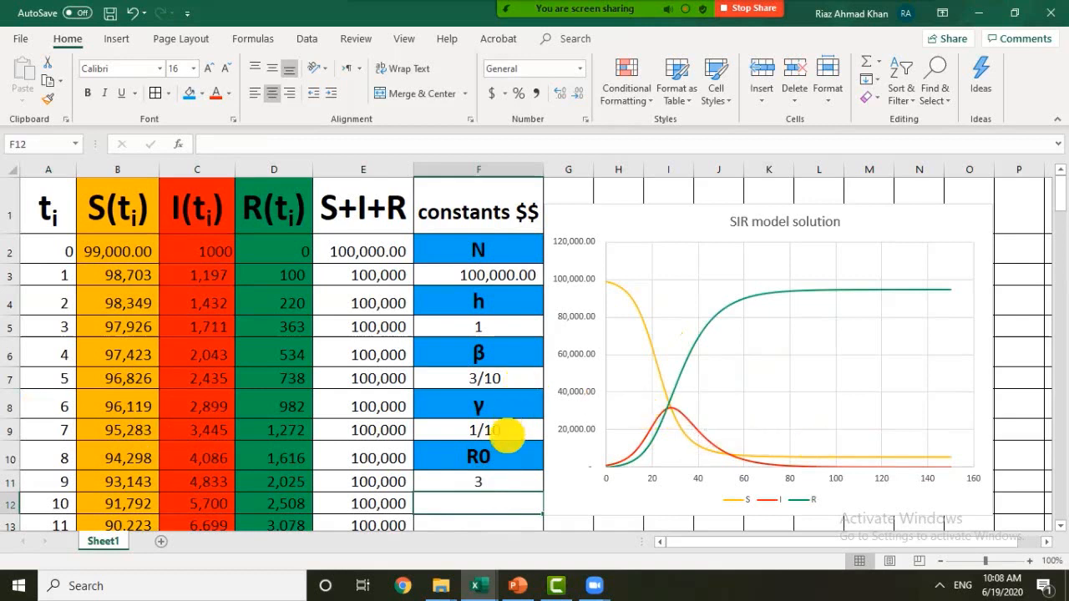
pyautogui.click(487, 483)
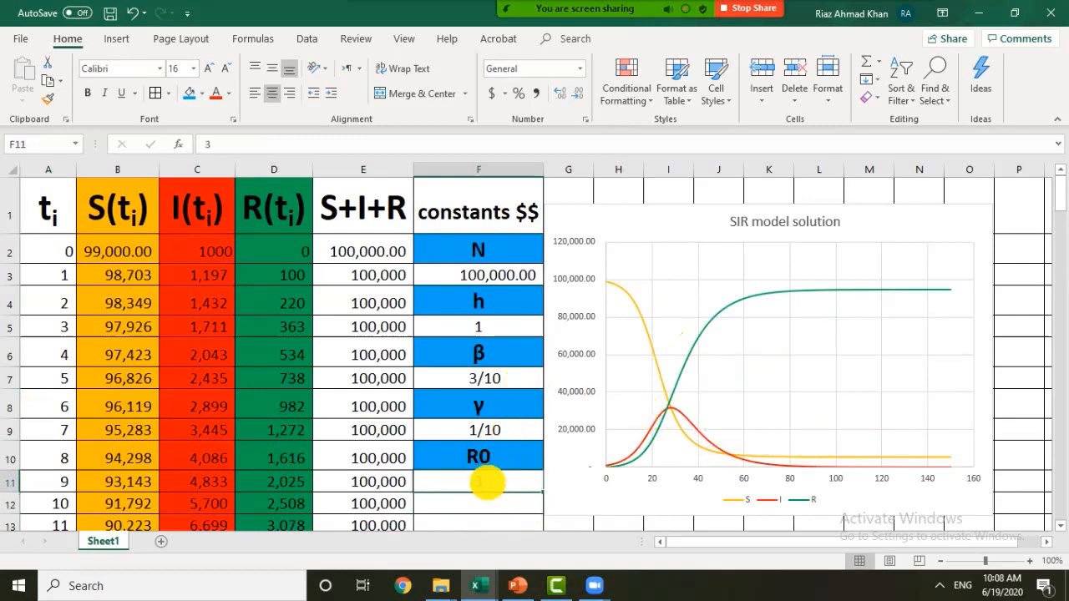
pyautogui.write('4')
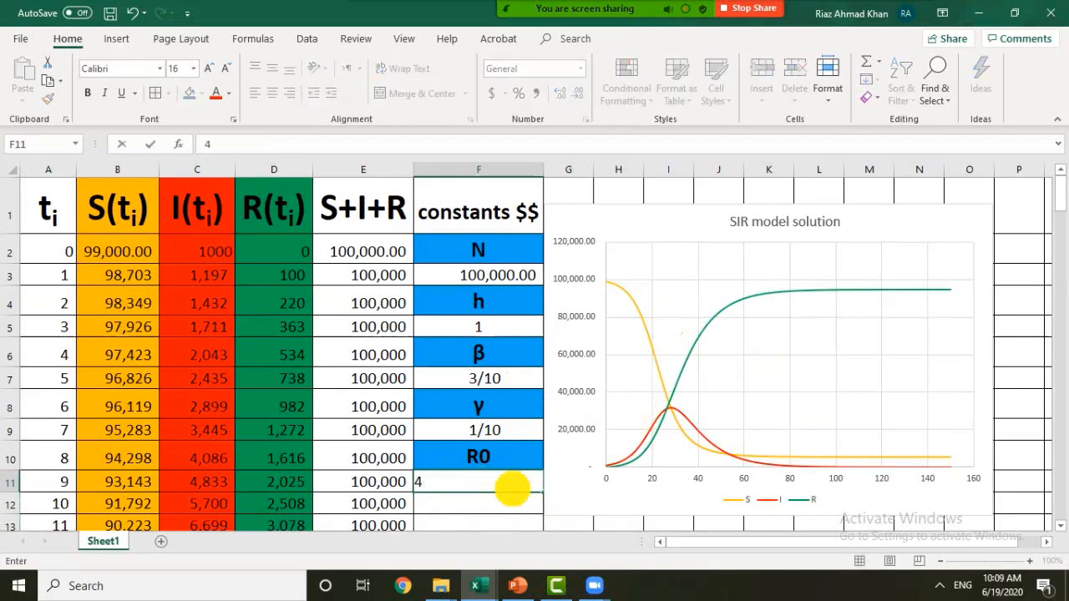
pyautogui.click(473, 518)
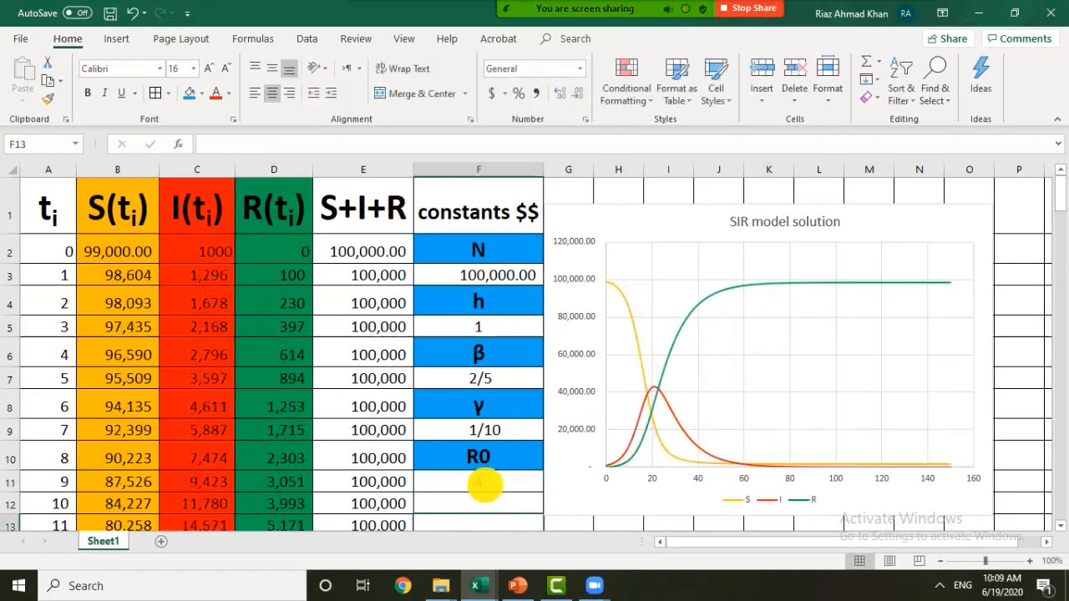
# Step: Set the step size h in F5 to 2 to extend the plotted time range
pyautogui.click(479, 328)
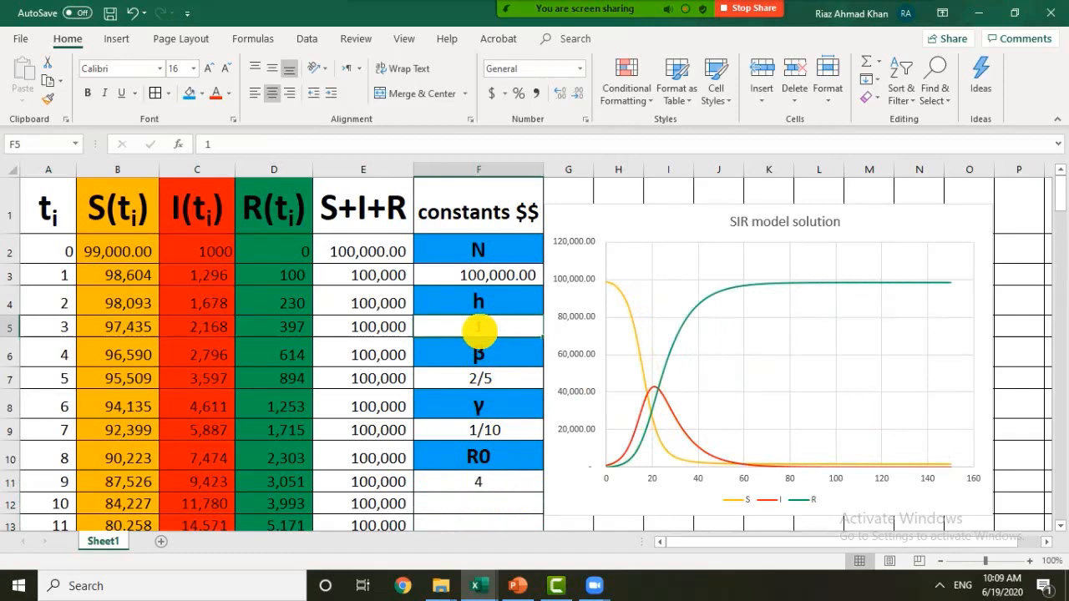
pyautogui.write('2')
pyautogui.click(497, 511)
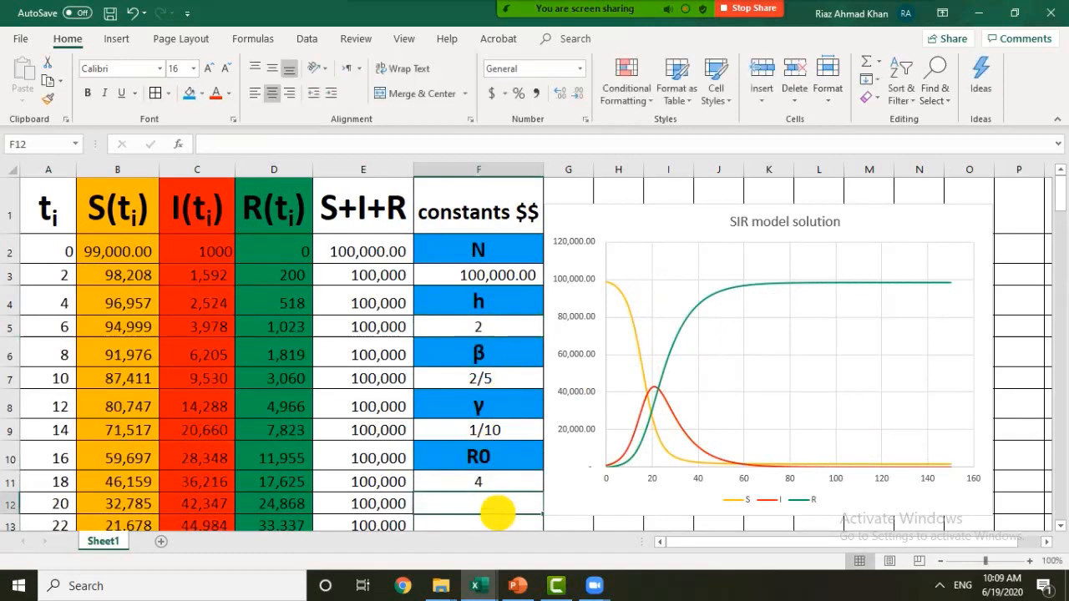
# Step: Restore the original constants by setting R0 in F11 to 2 and the step size h in F5 to 1
pyautogui.click(478, 481)
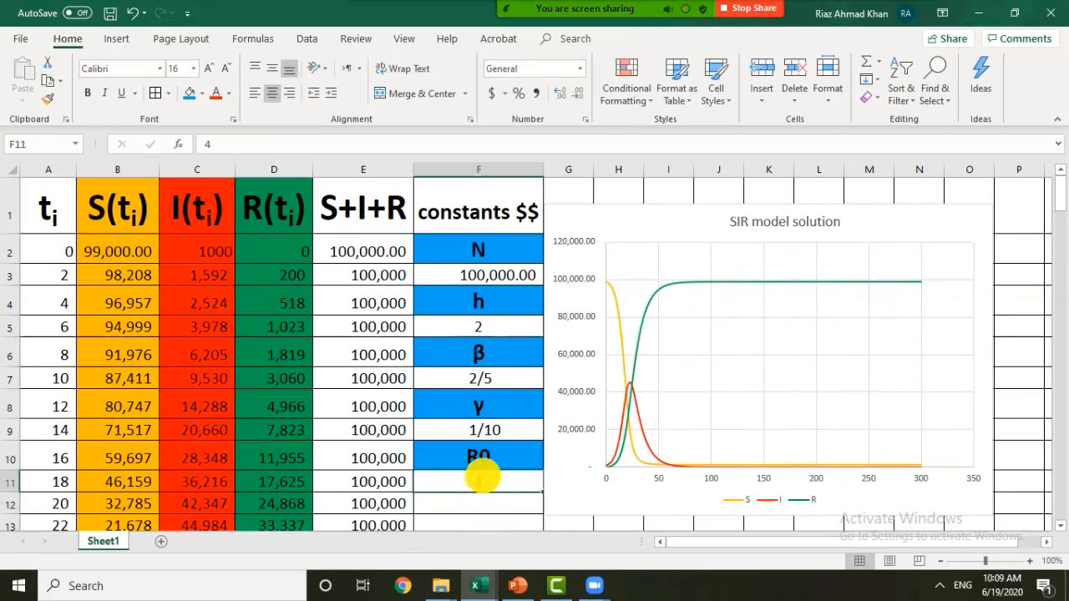
pyautogui.write('2')
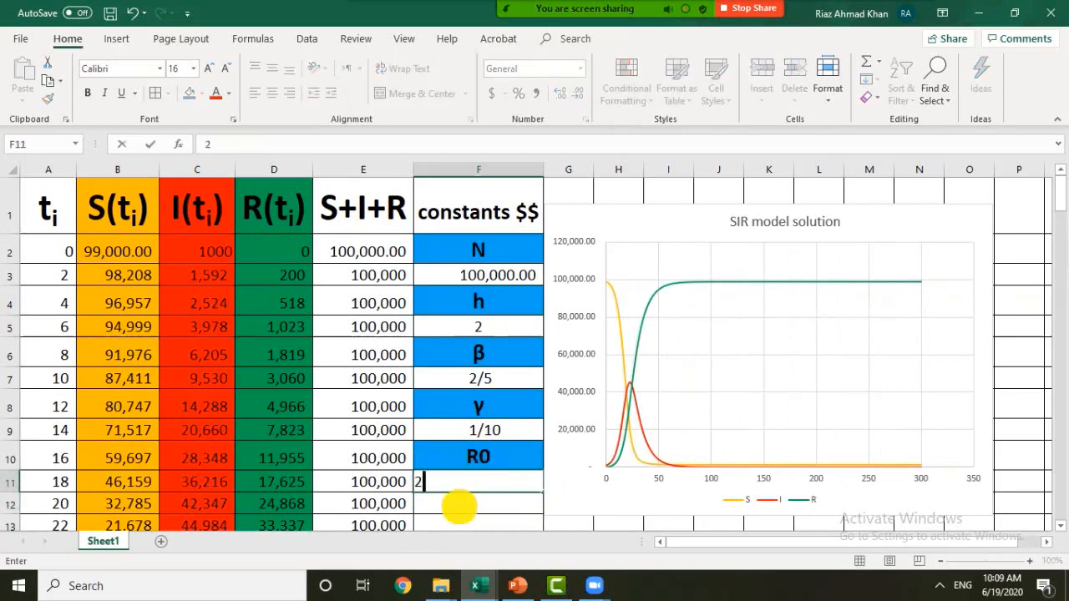
pyautogui.click(459, 506)
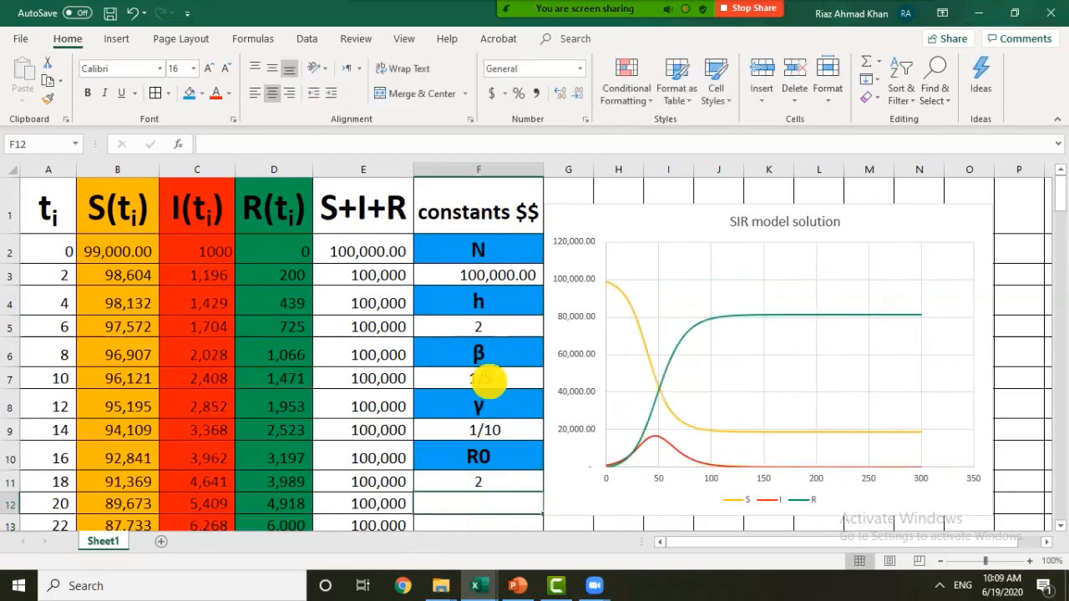
pyautogui.click(487, 327)
pyautogui.write('1')
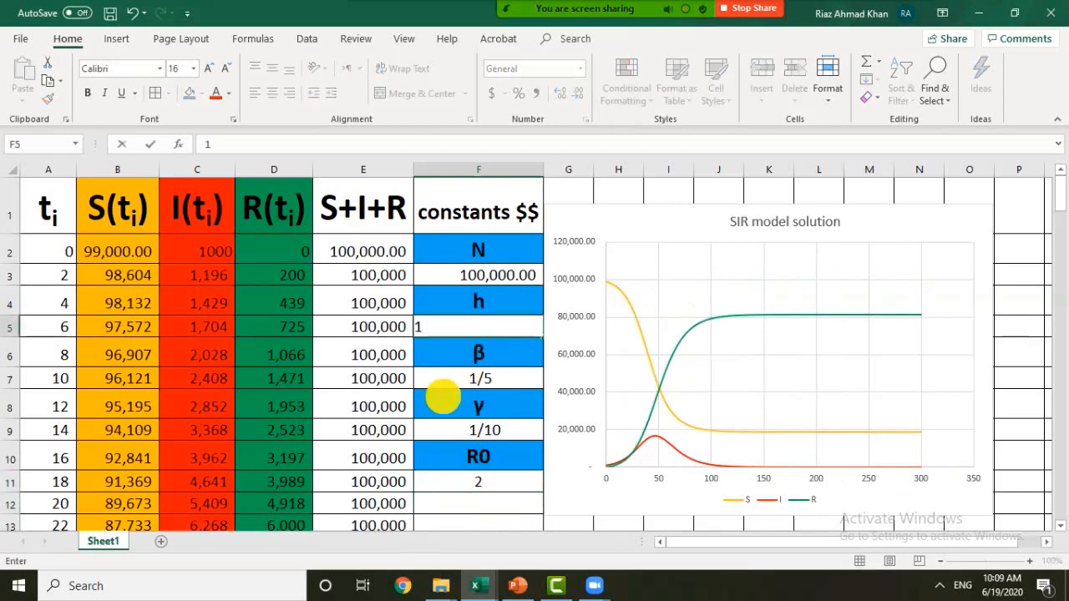
pyautogui.click(496, 505)
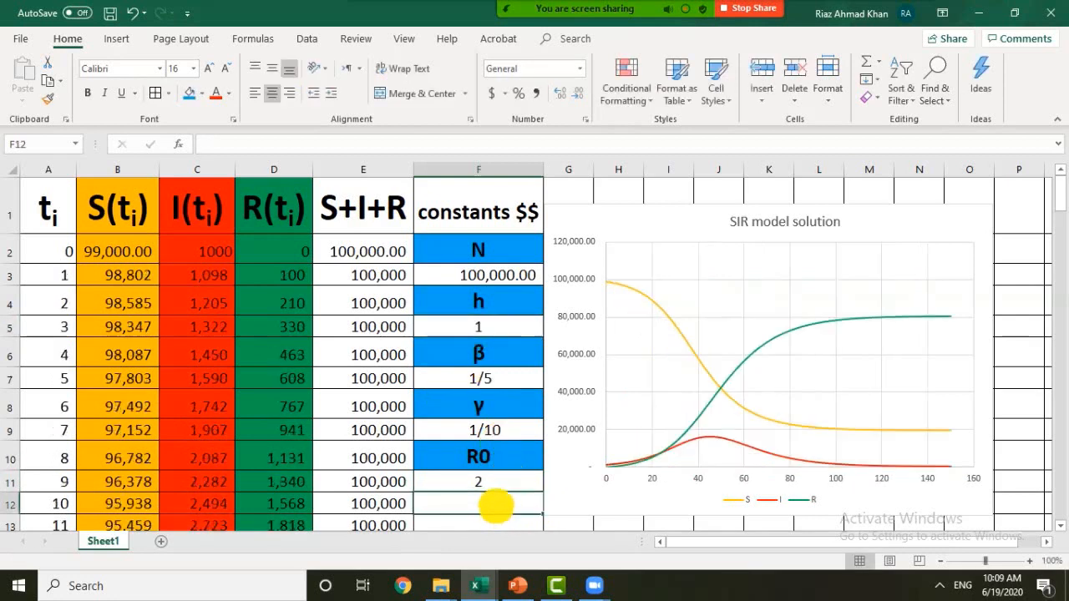